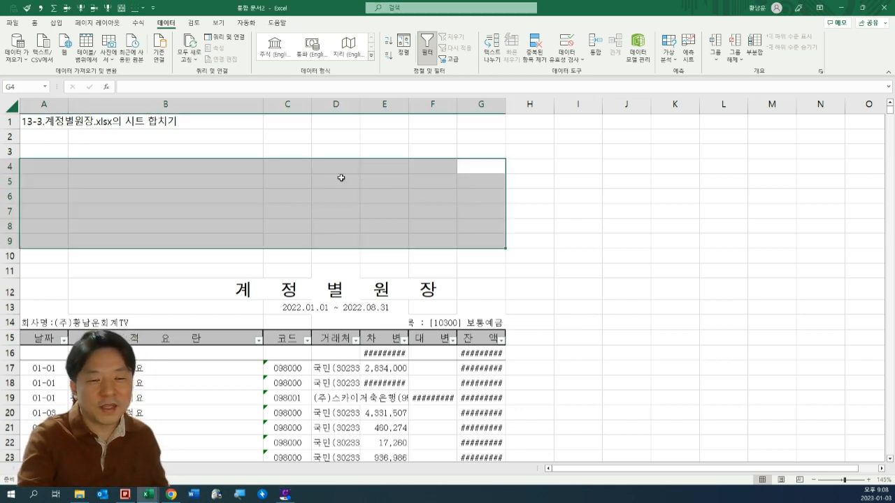
# Examine the file title and the blank rows above the first ledger in the merged sheet, selecting A1:G7 and A1:B1.
pyautogui.click(82, 179)
pyautogui.scroll(-3, 83, 176)
pyautogui.scroll(3, 139, 193)
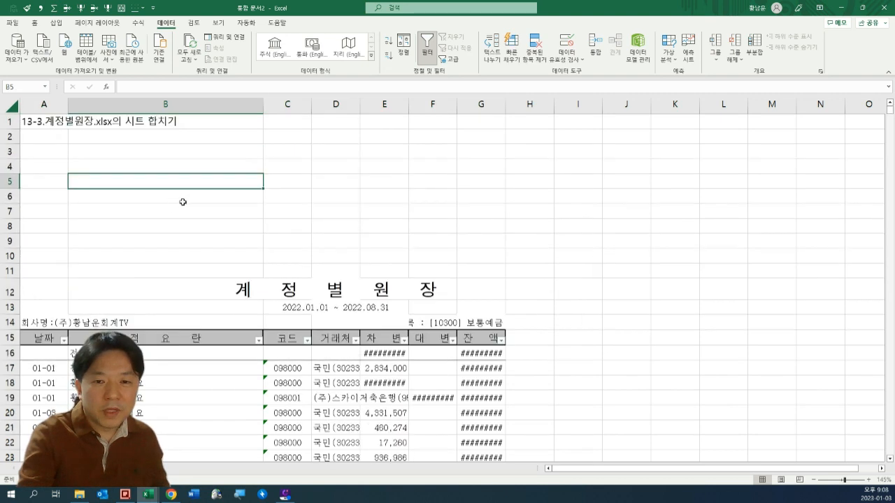
pyautogui.scroll(-6, 240, 185)
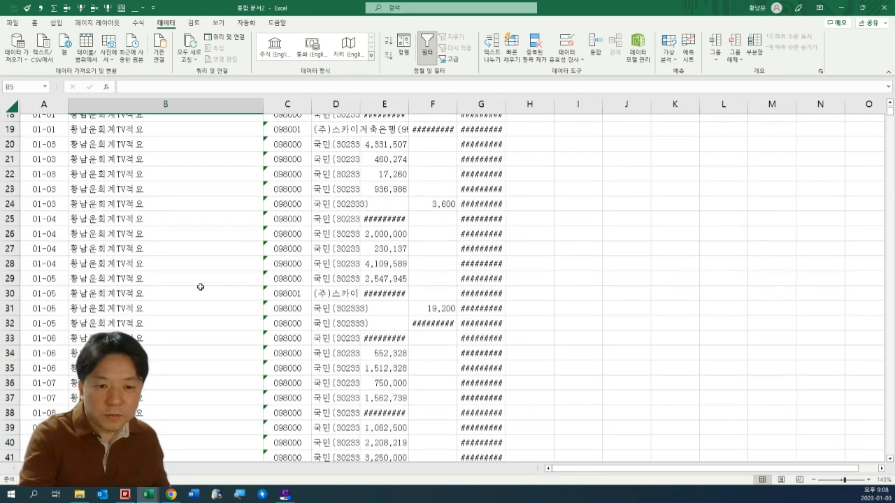
pyautogui.scroll(1, 200, 286)
pyautogui.scroll(5, 220, 265)
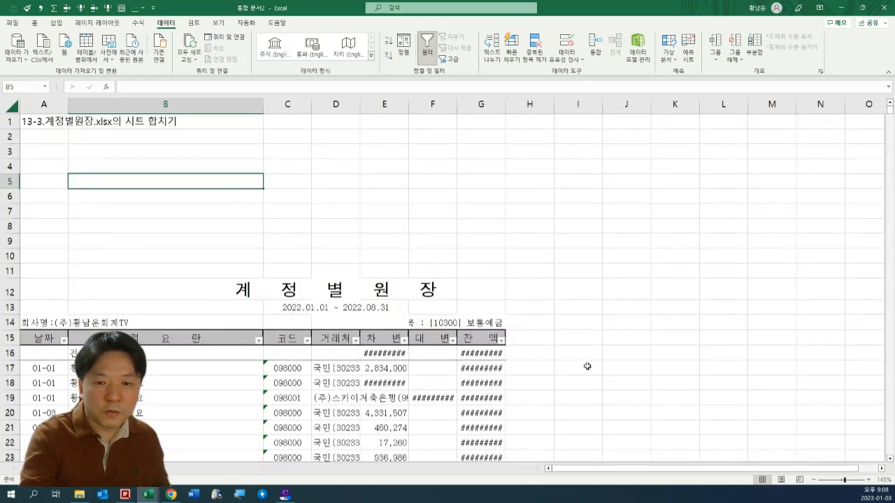
pyautogui.moveTo(889, 110)
pyautogui.mouseDown()
pyautogui.moveTo(890, 451)
pyautogui.moveTo(890, 109)
pyautogui.mouseUp()
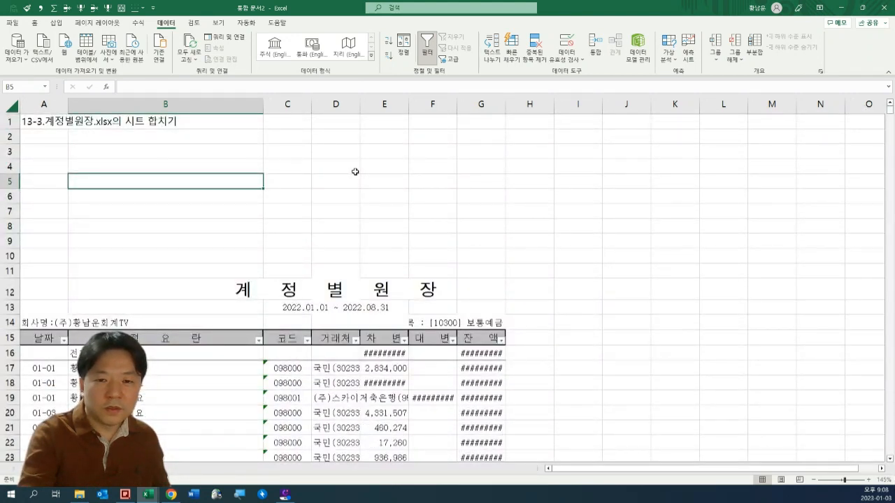
pyautogui.click(48, 118)
pyautogui.moveTo(48, 118); pyautogui.dragTo(455, 207)
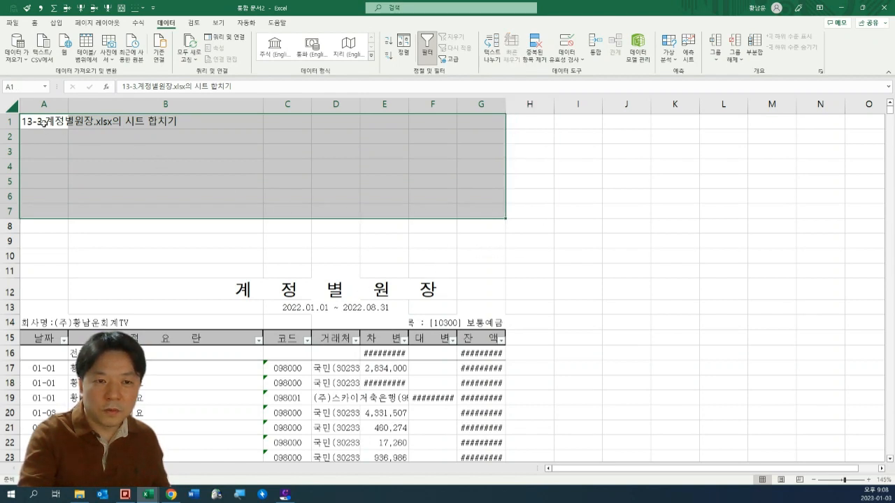
pyautogui.moveTo(43, 123); pyautogui.dragTo(99, 126)
# Switch to the MergeSheets_Noform workbook and review the list of sheets for 13-3.계정별원장.xlsx.
pyautogui.click(148, 495)
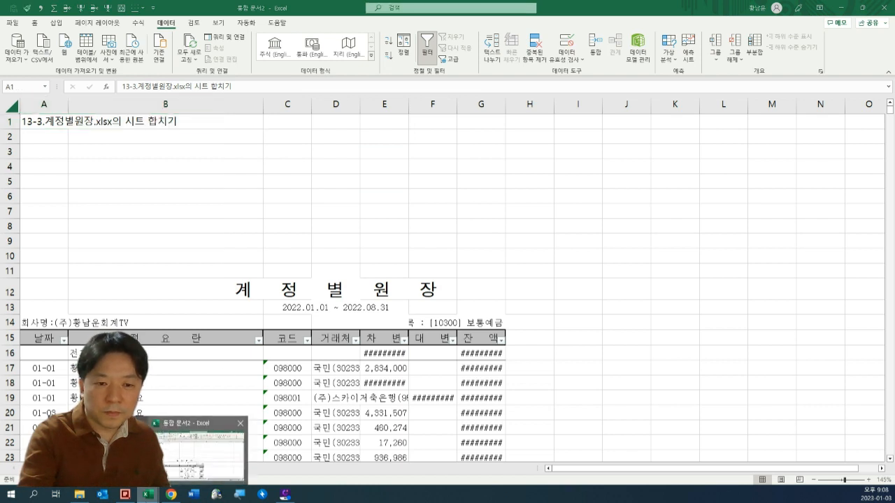
pyautogui.click(112, 453)
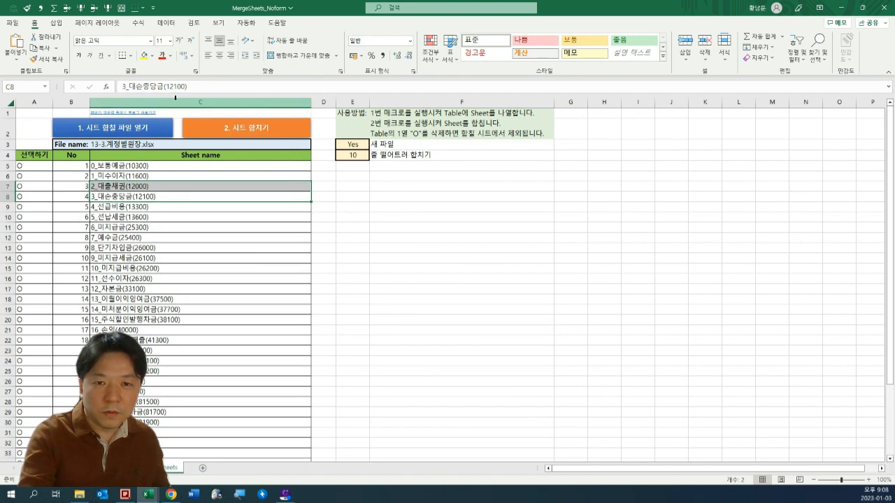
pyautogui.click(241, 243)
pyautogui.keyDown('ctrl'); pyautogui.scroll(1, 240, 243); pyautogui.keyUp('ctrl')
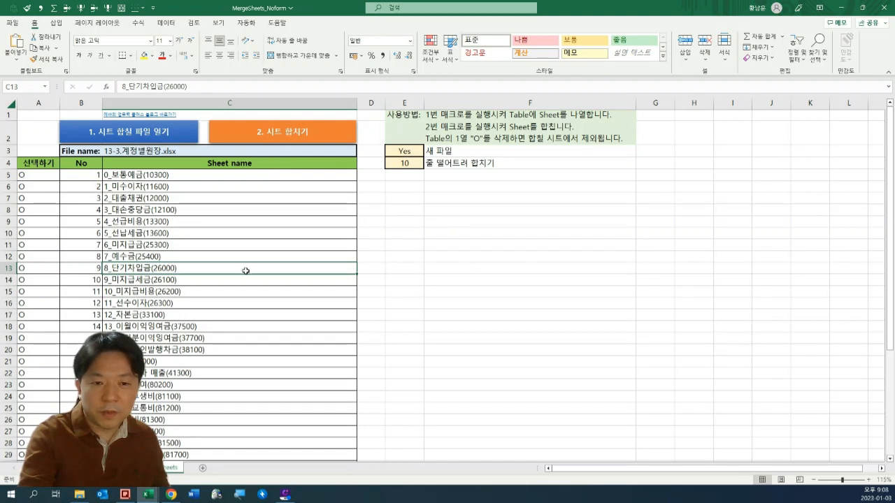
pyautogui.scroll(-3, 165, 309)
pyautogui.scroll(1, 232, 291)
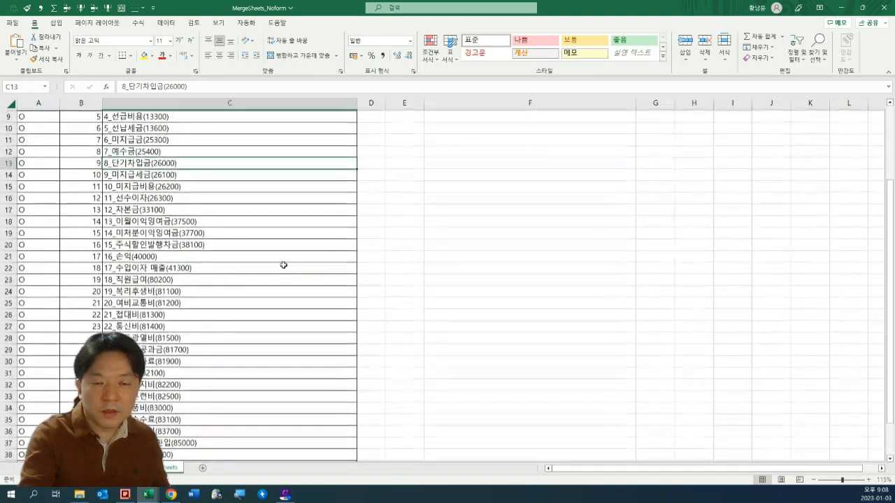
pyautogui.scroll(3, 310, 233)
# Switch to the browser's blog post on merging Excel sheets and find the MergeSheets_Noform.xlsm download.
pyautogui.hotkey('alt', 'Tab')
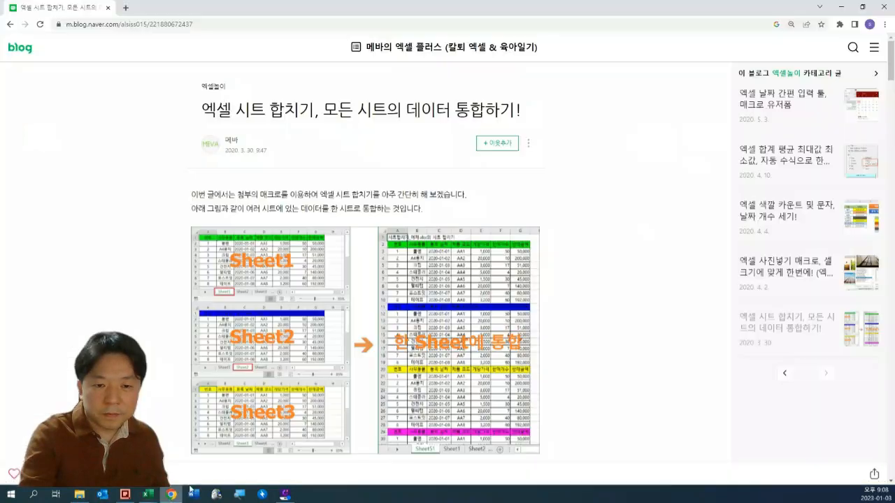
pyautogui.scroll(-1, 318, 147)
pyautogui.scroll(1, 318, 148)
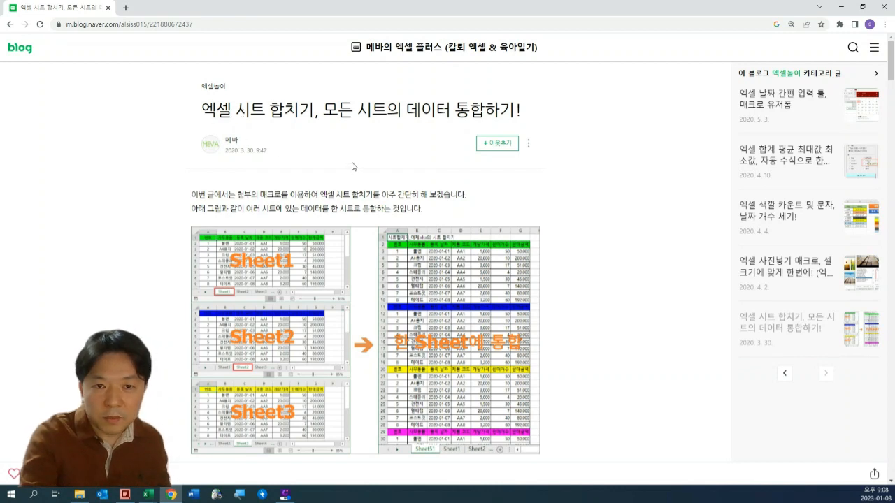
pyautogui.scroll(2, 353, 167)
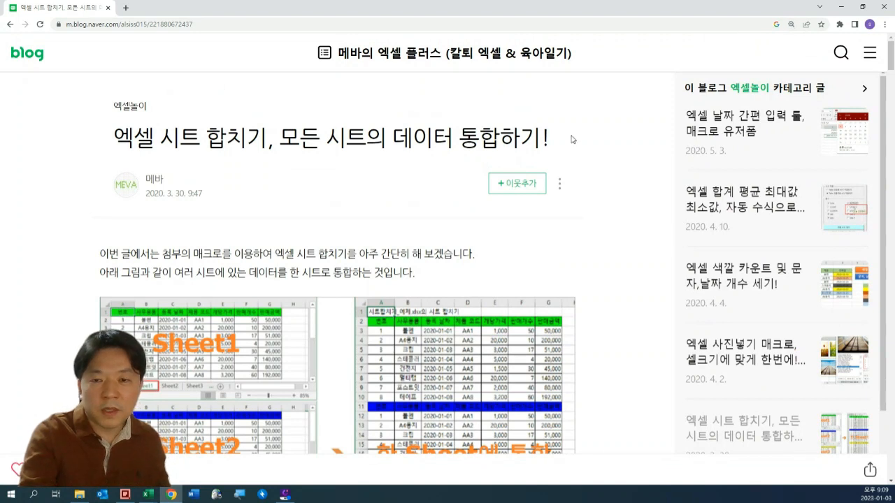
pyautogui.scroll(-5, 482, 151)
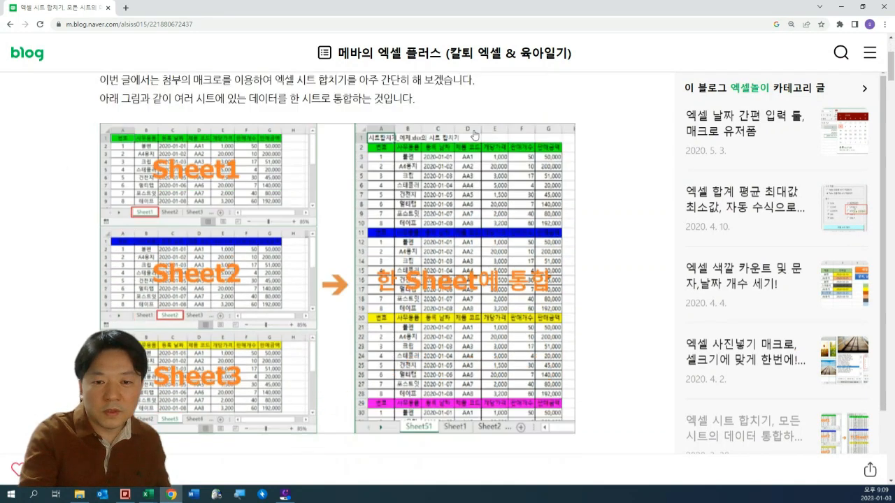
pyautogui.moveTo(890, 89); pyautogui.dragTo(893, 360)
pyautogui.scroll(-1, 599, 324)
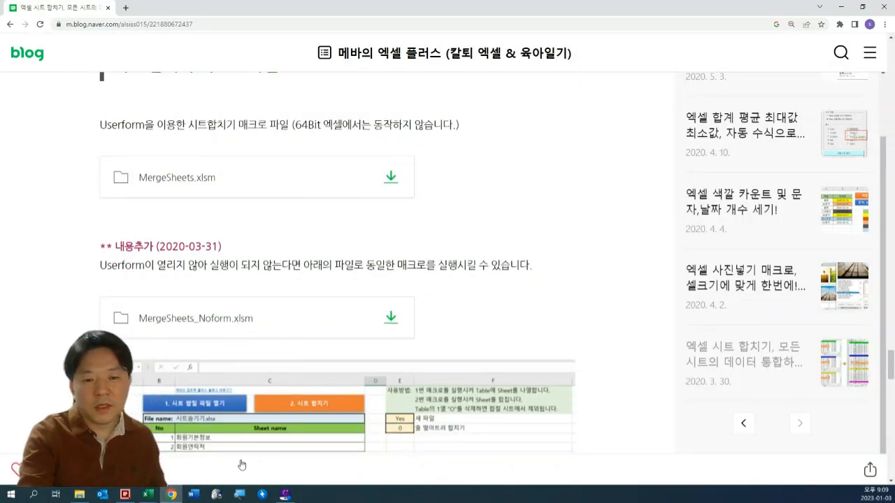
# Revisit the MergeSheets_Noform workbook, switch to the merged workbook 통합 문서2 and go to cell A1.
pyautogui.moveTo(151, 496)
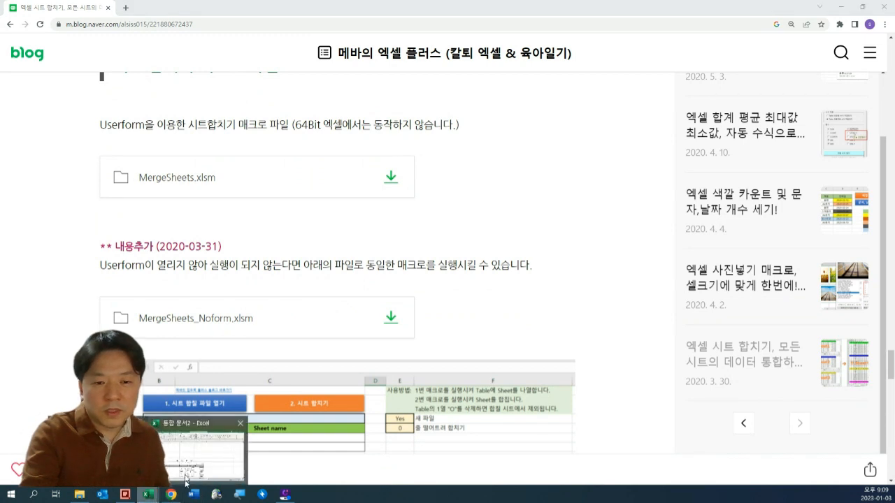
pyautogui.click(190, 458)
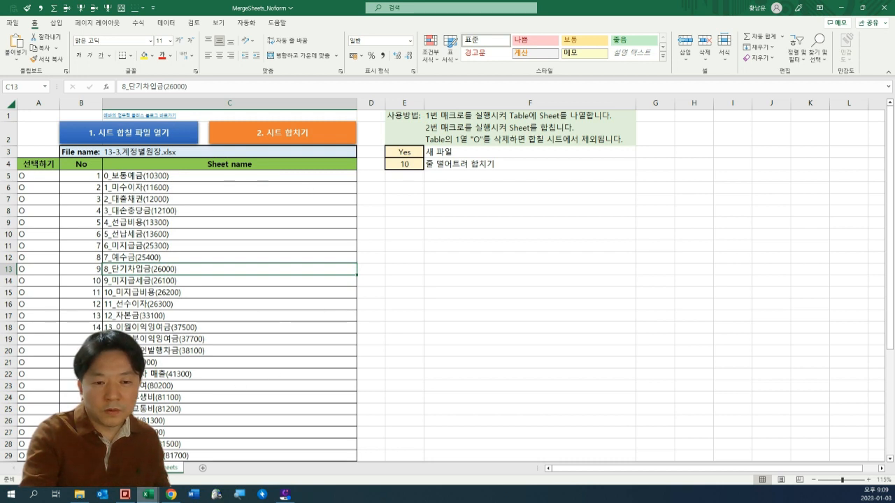
pyautogui.click(150, 495)
pyautogui.click(190, 462)
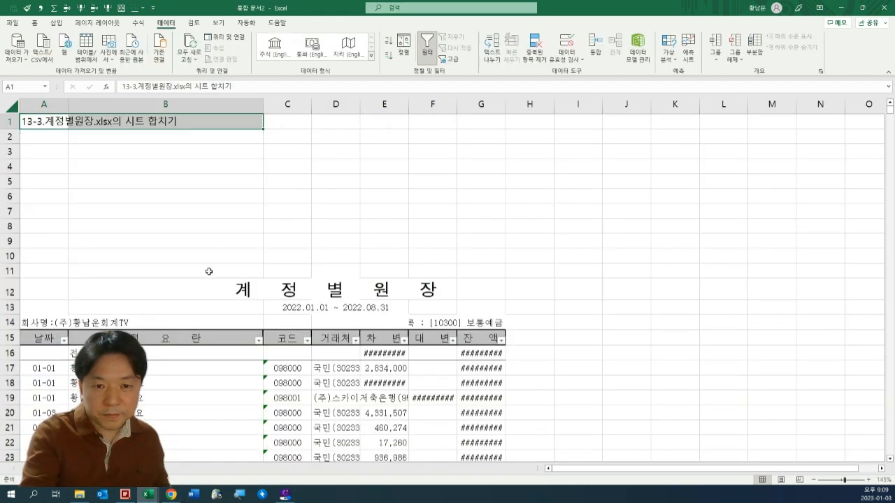
pyautogui.click(296, 185)
pyautogui.hotkey('ctrl', 'Home')
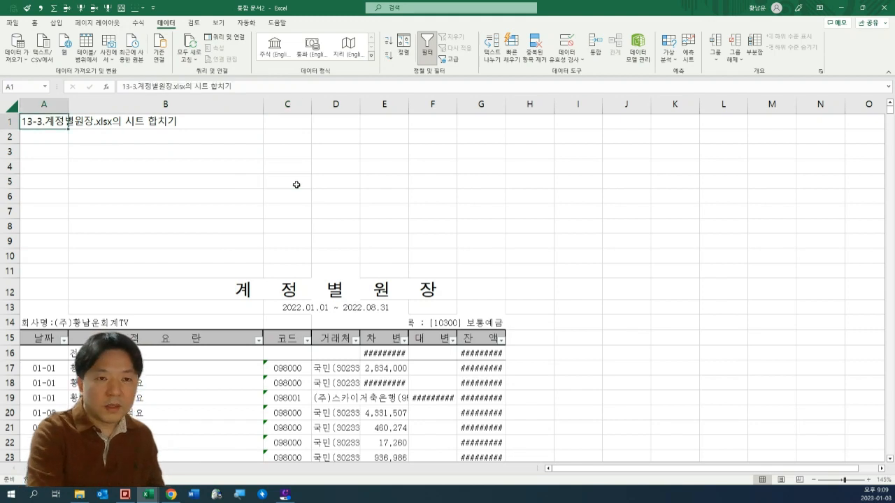
# Select the first ledger across columns A to G from its company-name row 14 down to its final total row.
pyautogui.press('Down')
pyautogui.press('Down')
pyautogui.press('Down')
pyautogui.press('Down')
pyautogui.press('Down')
pyautogui.press('Down')
pyautogui.press('Down')
pyautogui.press('Down')
pyautogui.press('Down')
pyautogui.press('Down')
pyautogui.press('Down')
pyautogui.press('Down')
pyautogui.press('Down')
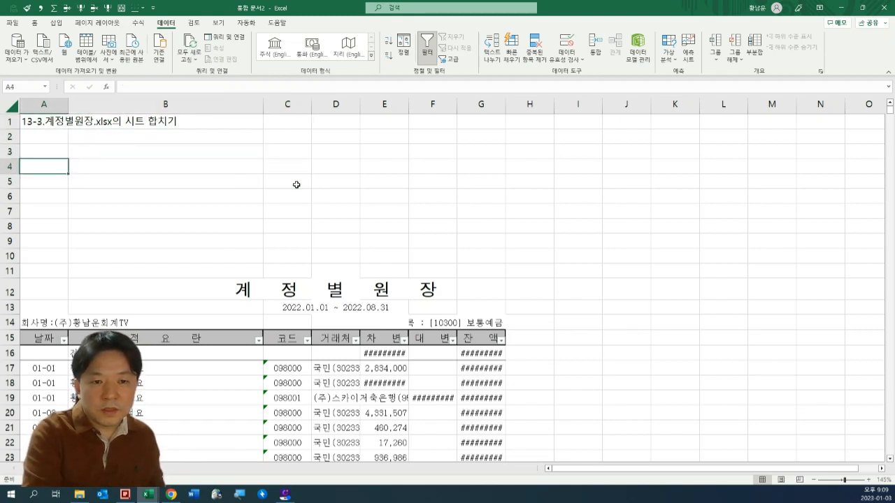
pyautogui.hotkey('shift', 'Right')
pyautogui.hotkey('shift', 'Right')
pyautogui.hotkey('shift', 'Right')
pyautogui.hotkey('shift', 'Right')
pyautogui.hotkey('shift', 'Right')
pyautogui.hotkey('shift', 'Right')
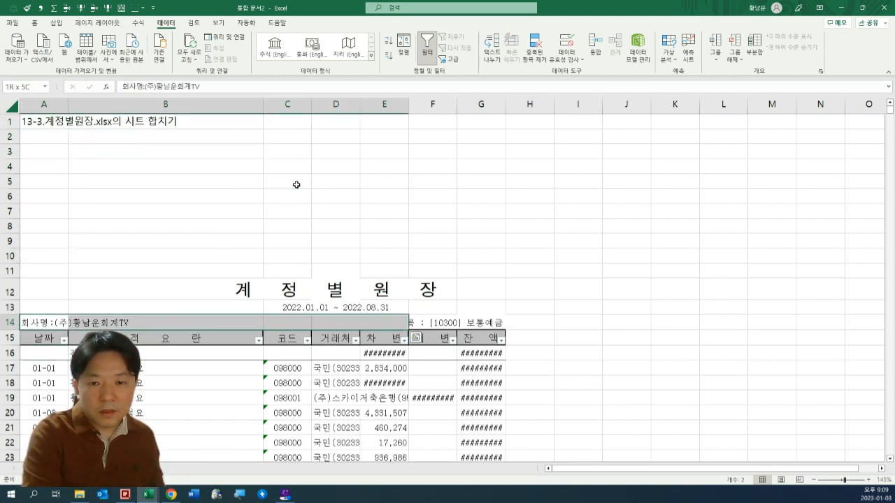
pyautogui.hotkey('ctrl', 'shift', 'Down')
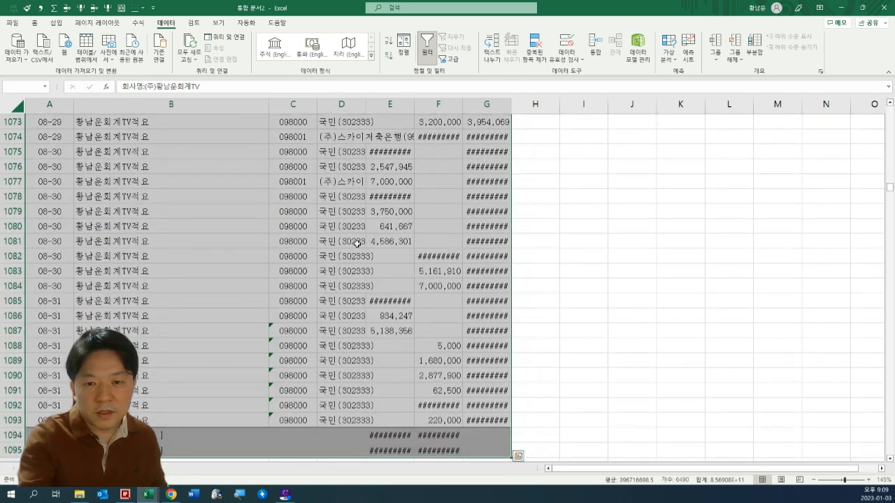
pyautogui.scroll(13, 357, 244)
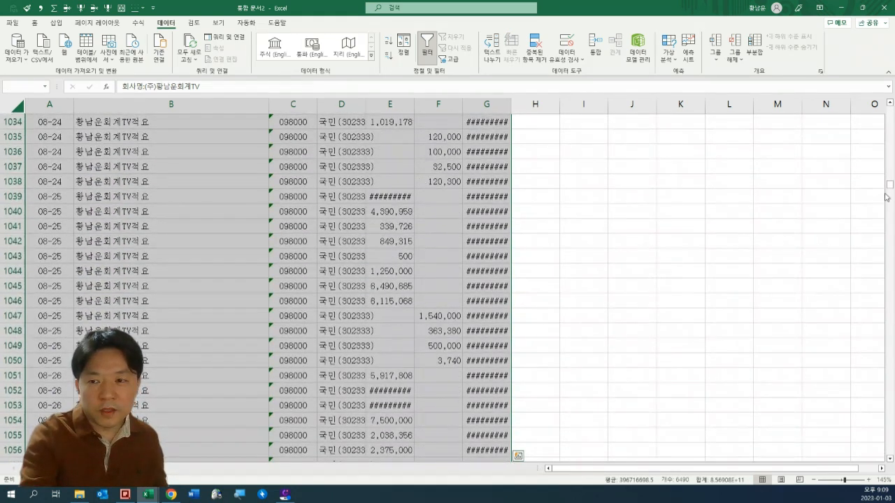
pyautogui.moveTo(889, 186); pyautogui.dragTo(888, 100)
pyautogui.click(457, 230)
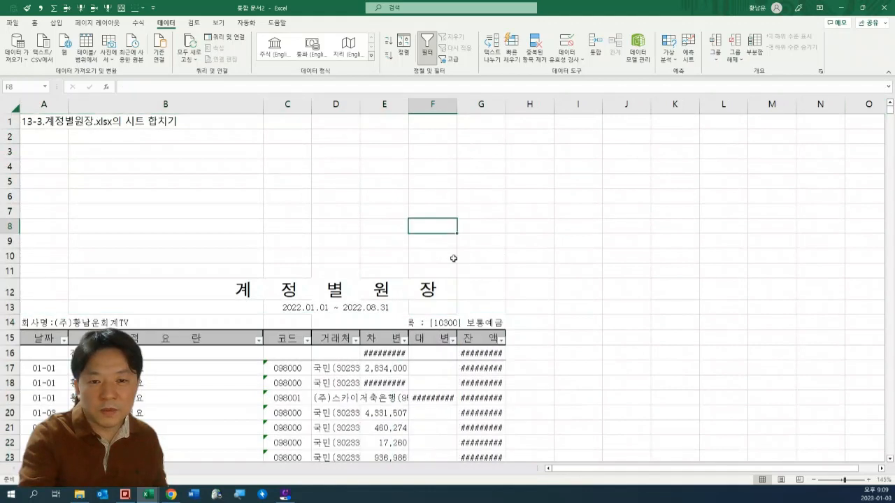
# Select the first ledger's title block, A12:G14.
pyautogui.click(464, 255)
pyautogui.moveTo(464, 289); pyautogui.dragTo(47, 321)
pyautogui.scroll(-4, 48, 321)
pyautogui.scroll(4, 314, 293)
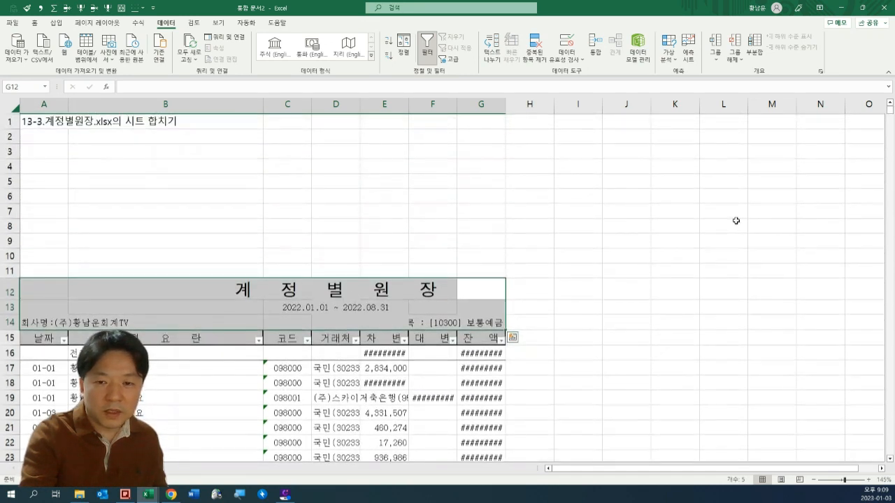
pyautogui.moveTo(890, 110); pyautogui.dragTo(891, 117)
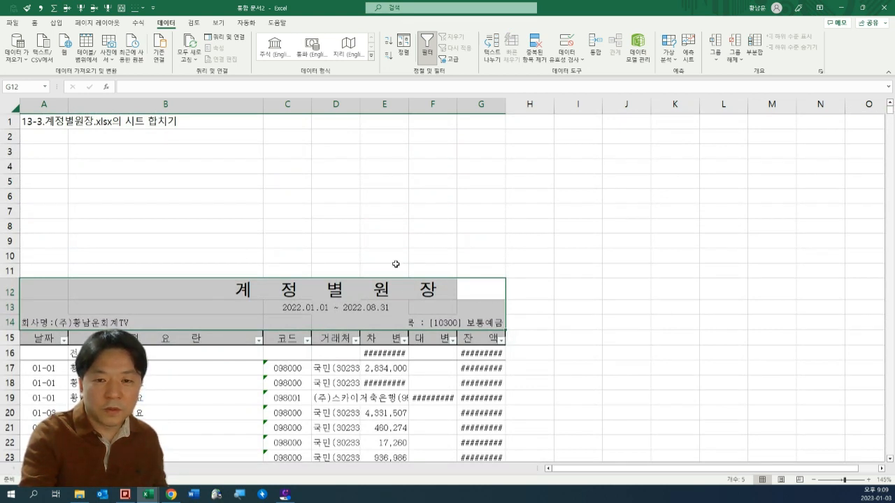
pyautogui.scroll(-2, 396, 264)
pyautogui.scroll(1, 395, 264)
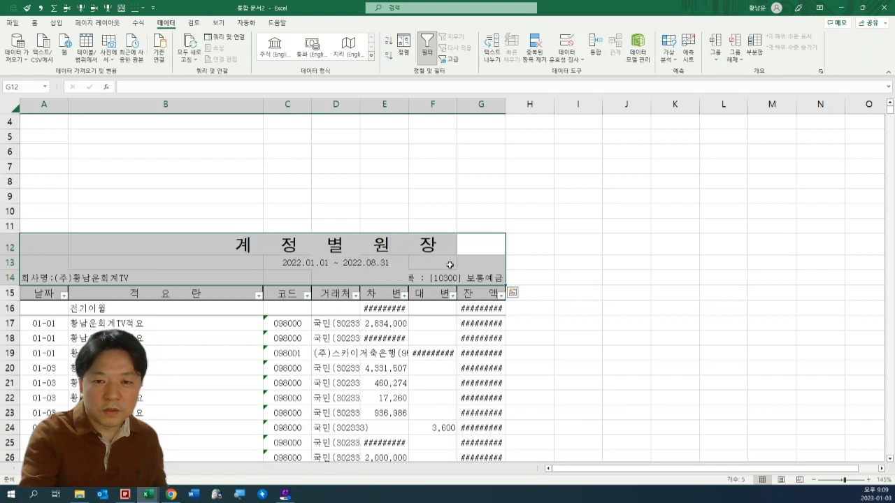
# Select the first ledger from header row 15 down through the January entries, and find where the second ledger begins.
pyautogui.click(439, 247)
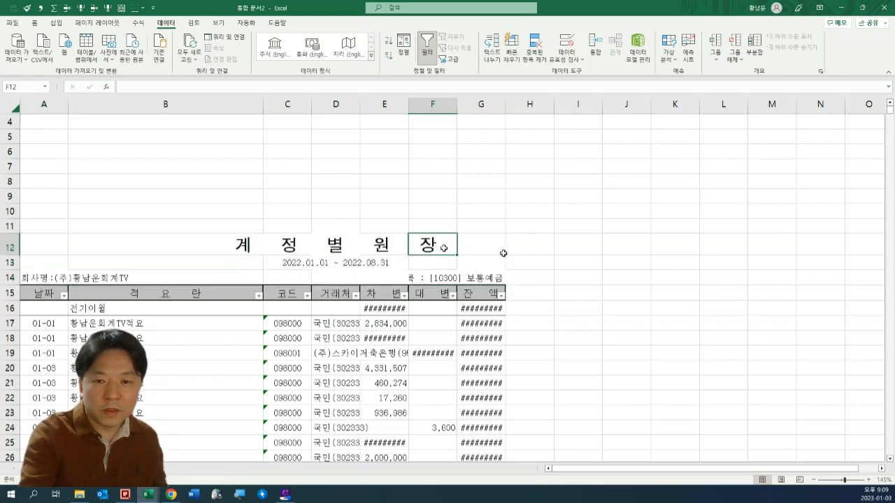
pyautogui.scroll(-3, 459, 240)
pyautogui.scroll(1, 460, 240)
pyautogui.click(492, 204)
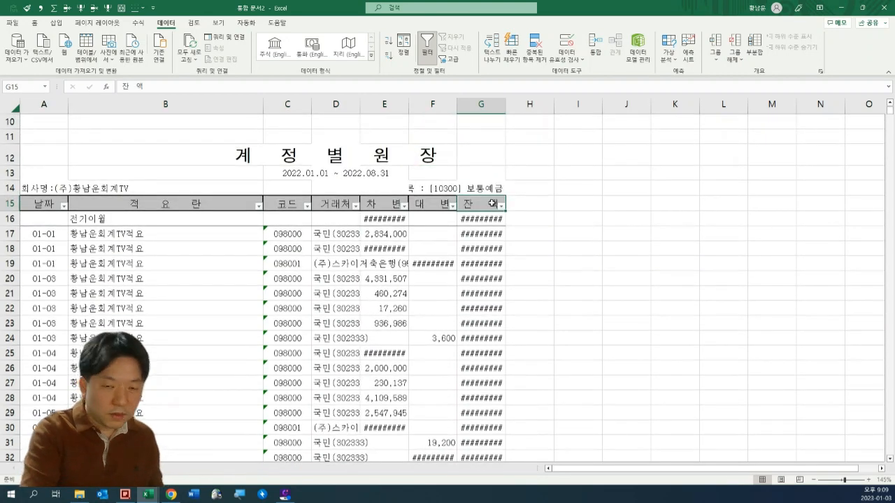
pyautogui.hotkey('ctrl', 'shift', 'Left')
pyautogui.hotkey('ctrl', 'shift', 'Down')
pyautogui.scroll(-5, 492, 204)
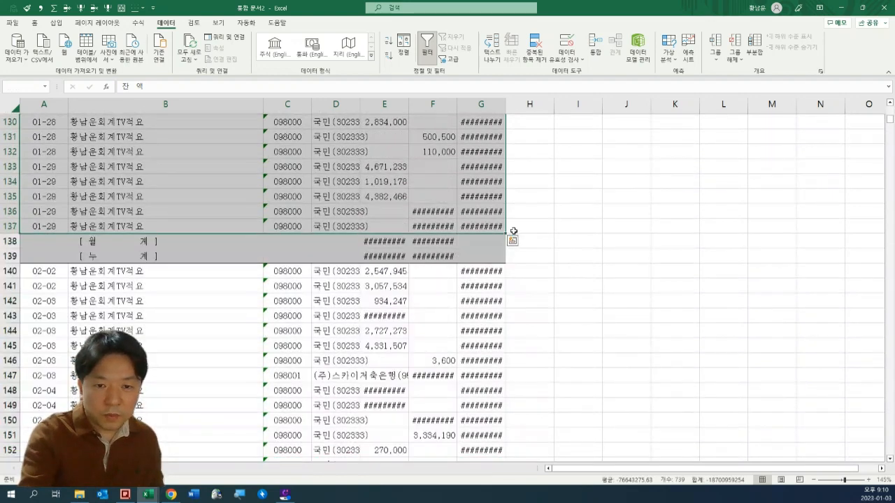
pyautogui.scroll(-20, 514, 232)
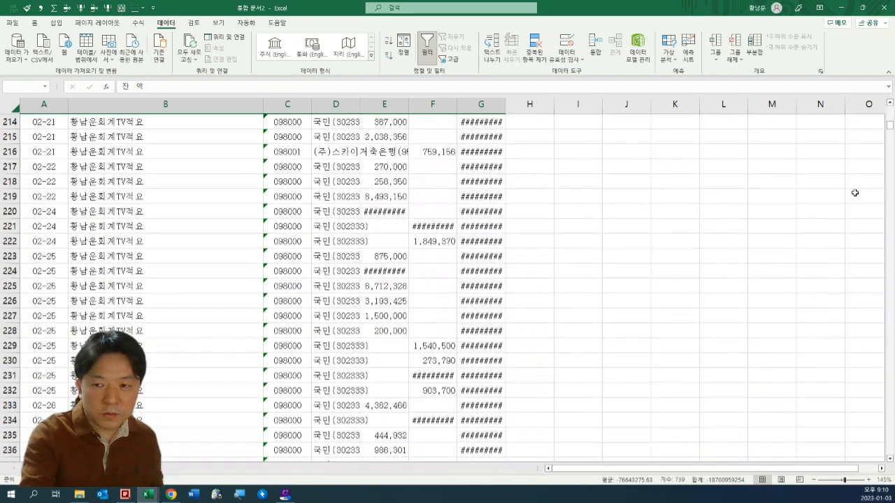
pyautogui.moveTo(890, 127); pyautogui.dragTo(891, 188)
pyautogui.scroll(-7, 372, 252)
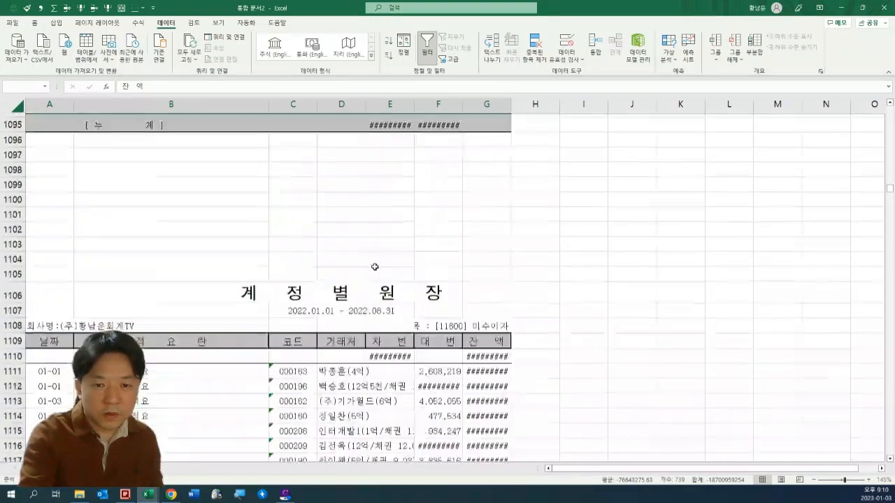
# Select the blank spacer rows A1097:G1105 between the first and second ledgers.
pyautogui.click(290, 228)
pyautogui.click(326, 152)
pyautogui.moveTo(487, 144); pyautogui.dragTo(40, 260)
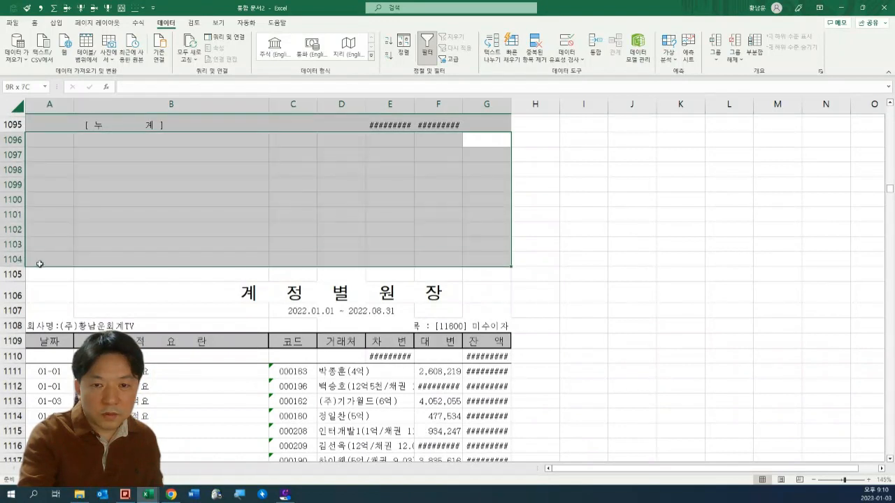
pyautogui.moveTo(486, 274); pyautogui.dragTo(36, 152)
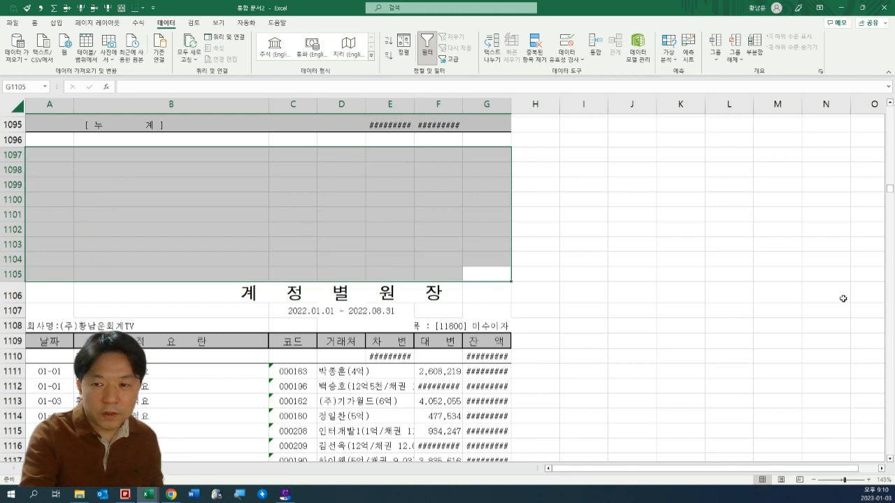
pyautogui.moveTo(890, 193); pyautogui.dragTo(890, 191)
pyautogui.scroll(2, 571, 262)
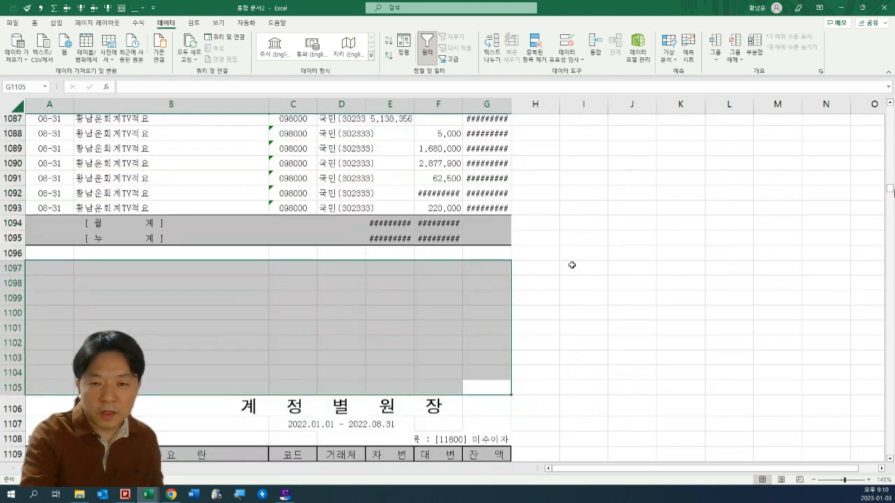
pyautogui.scroll(-1, 547, 274)
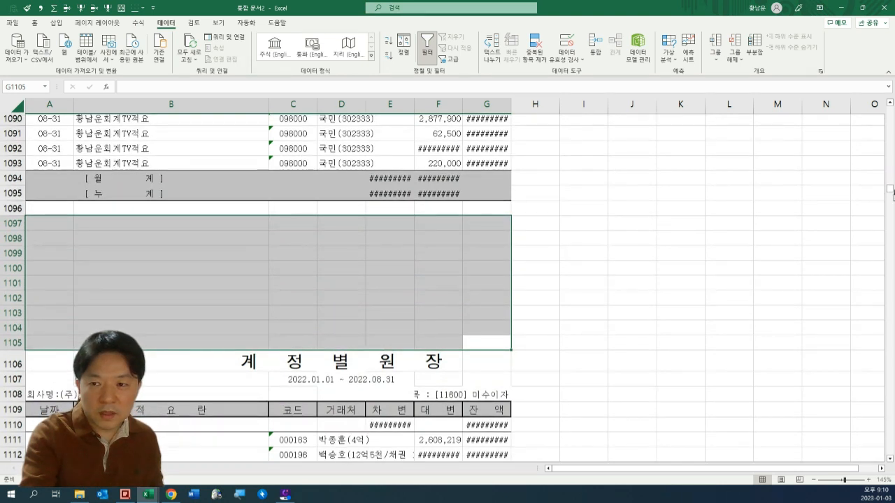
# Select the second ledger's title block, B1106:G1108, and review it against the end of the first ledger.
pyautogui.moveTo(501, 355); pyautogui.dragTo(184, 393)
pyautogui.scroll(-4, 402, 315)
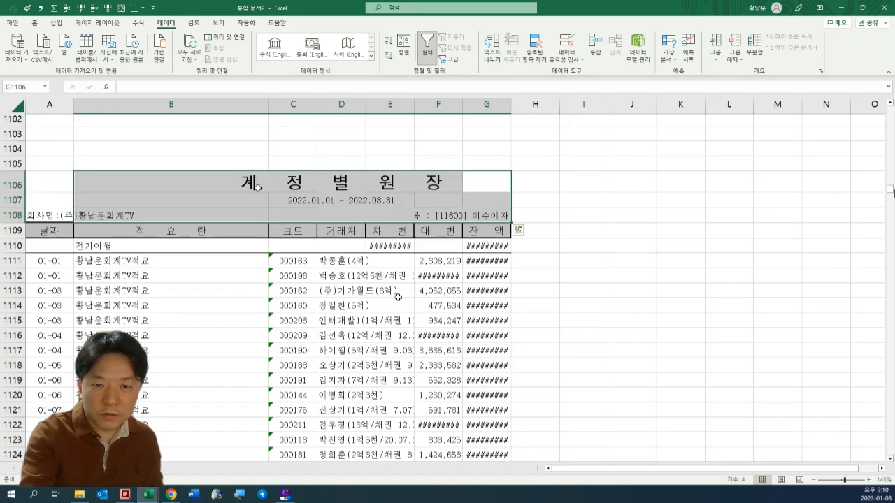
pyautogui.scroll(9, 581, 195)
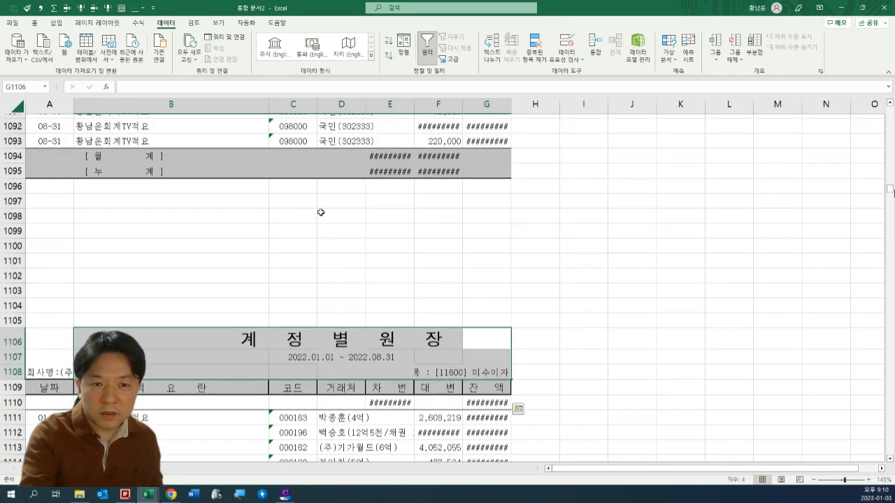
pyautogui.scroll(15, 194, 226)
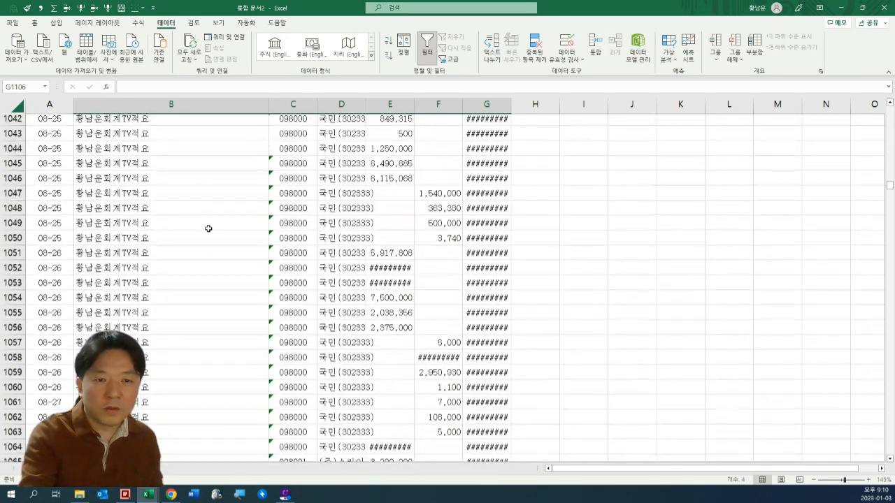
# Examine the first ledger's January monthly and cumulative total rows, 138 and 139.
pyautogui.moveTo(890, 187); pyautogui.dragTo(891, 110)
pyautogui.scroll(-11, 180, 293)
pyautogui.scroll(-20, 180, 293)
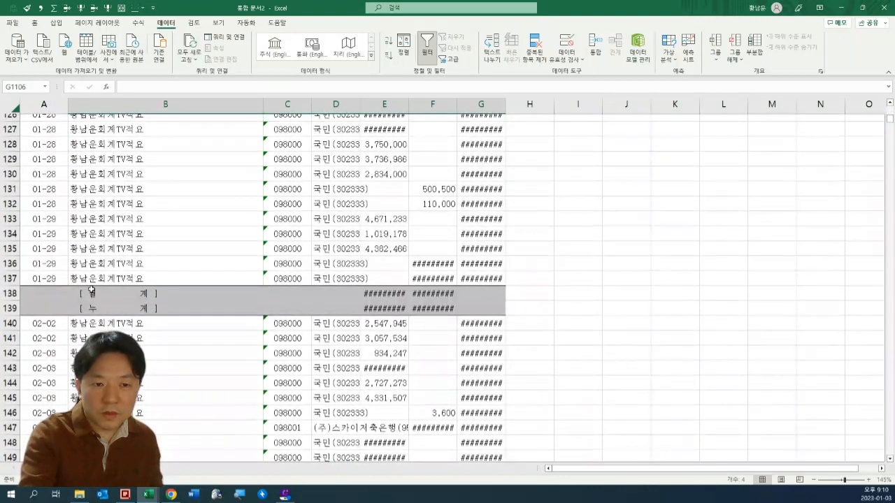
pyautogui.click(91, 291)
pyautogui.click(404, 300)
pyautogui.scroll(-20, 275, 350)
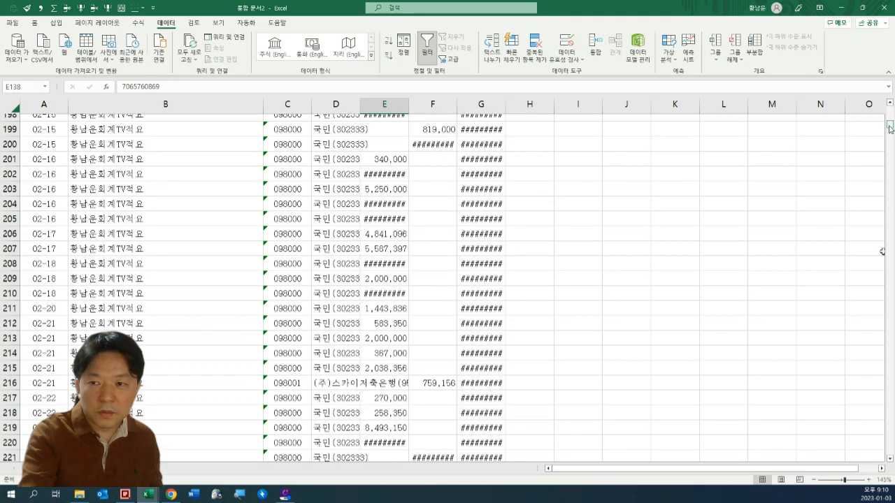
# Return to the start of the sheet and check the account name in cell G14 above the first ledger.
pyautogui.moveTo(891, 129); pyautogui.dragTo(890, 106)
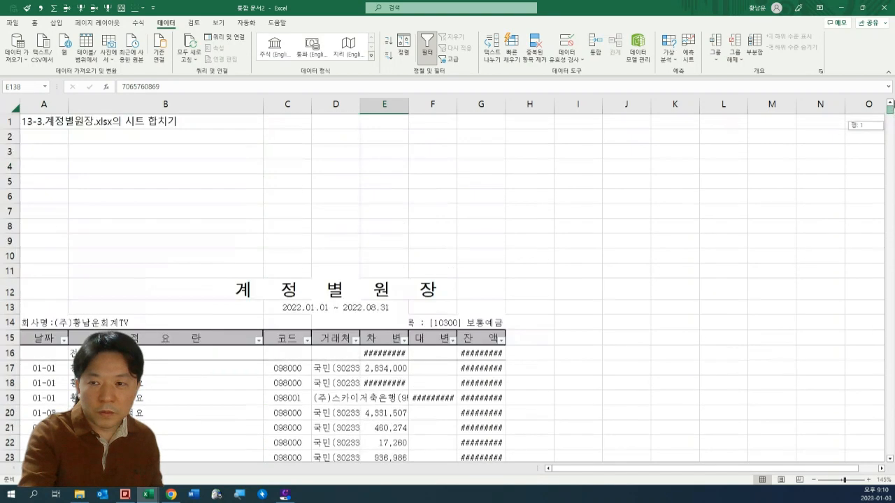
pyautogui.click(117, 311)
pyautogui.click(490, 324)
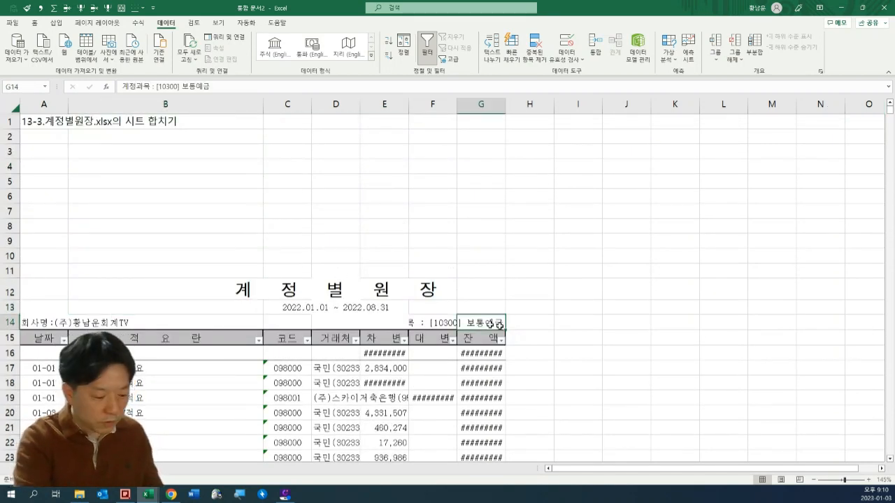
# Insert four blank columns before column A, in front of the ledger data.
pyautogui.press('Home')
pyautogui.press('Down')
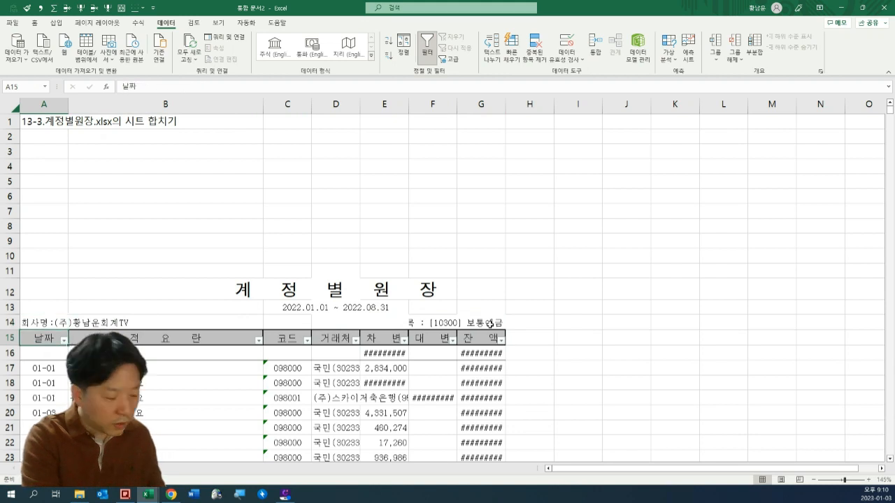
pyautogui.hotkey('alt', 'i')
pyautogui.press('c')
pyautogui.press('F4')
pyautogui.press('F4')
pyautogui.press('F4')
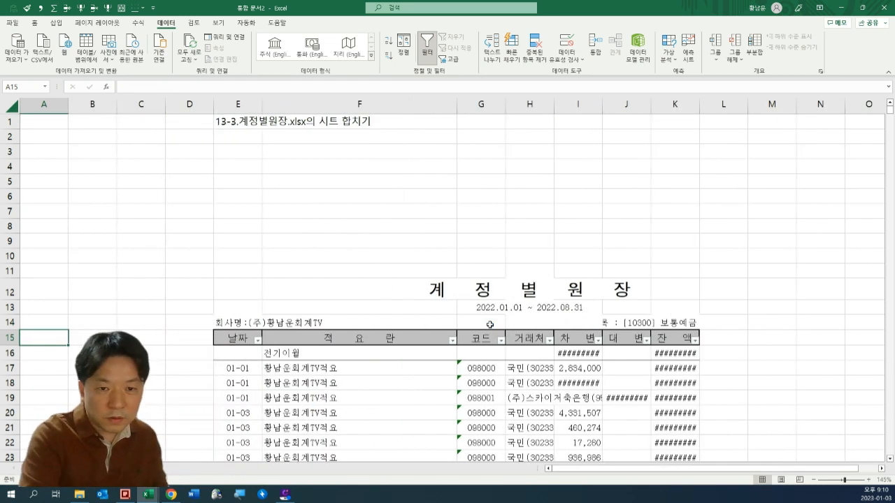
pyautogui.press('Right')
pyautogui.press('Right')
pyautogui.press('Right')
pyautogui.press('Right')
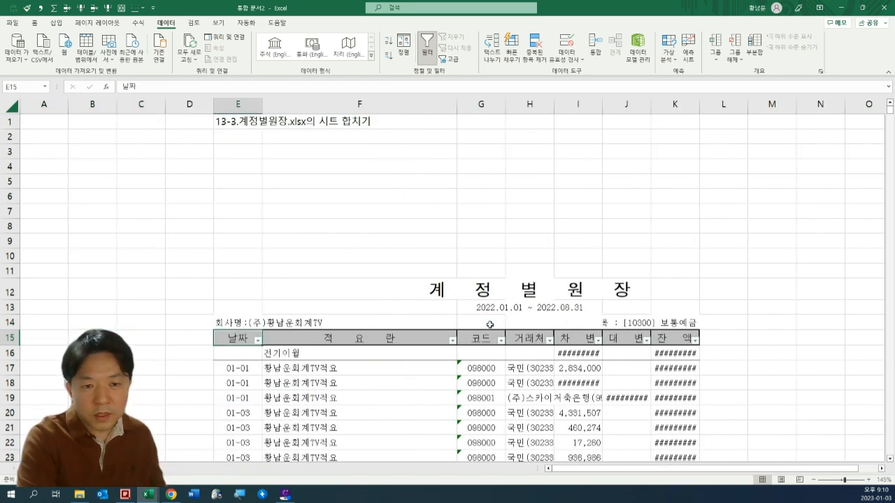
pyautogui.press('Left')
pyautogui.press('Left')
pyautogui.press('Right')
pyautogui.press('Right')
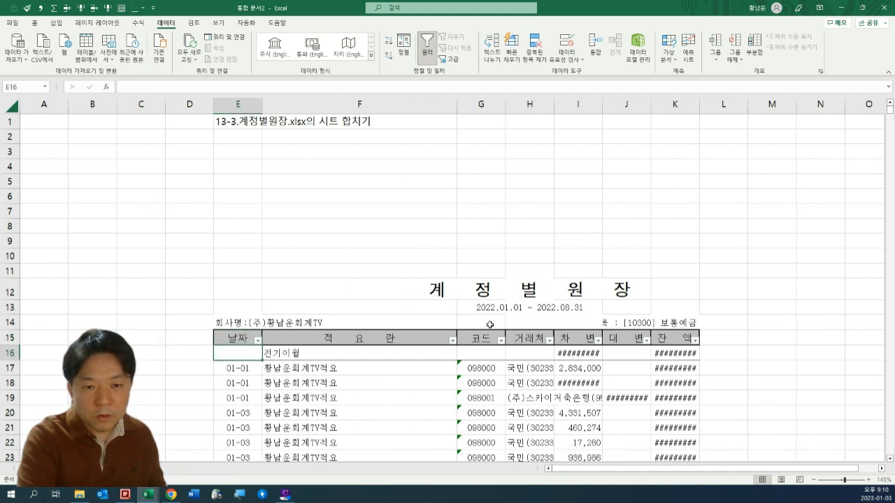
pyautogui.press('Down')
pyautogui.press('Down')
pyautogui.press('Up')
pyautogui.press('Up')
pyautogui.press('Down')
pyautogui.press('Down')
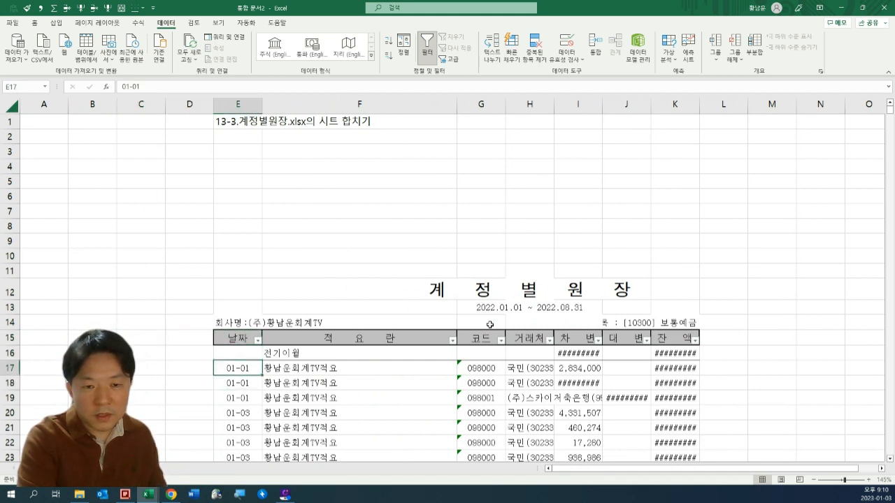
pyautogui.hotkey('ctrl', 't')
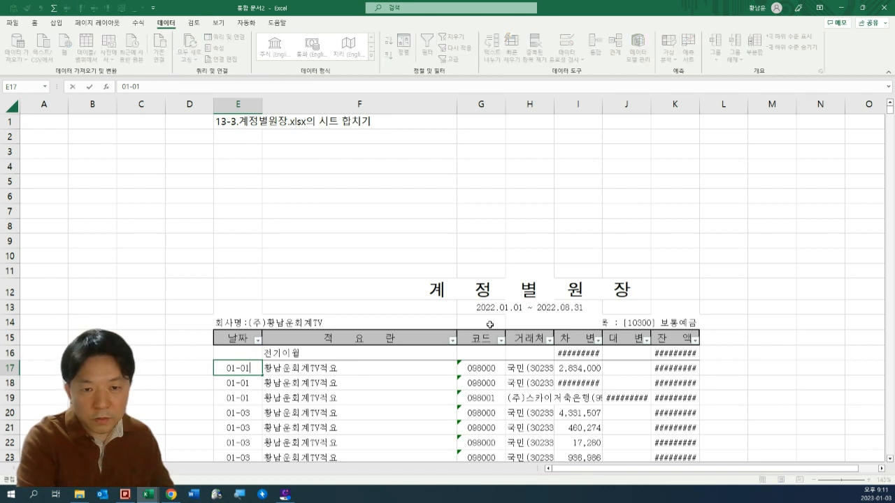
pyautogui.press('Escape')
pyautogui.press('Up')
pyautogui.press('Up')
pyautogui.press('Up')
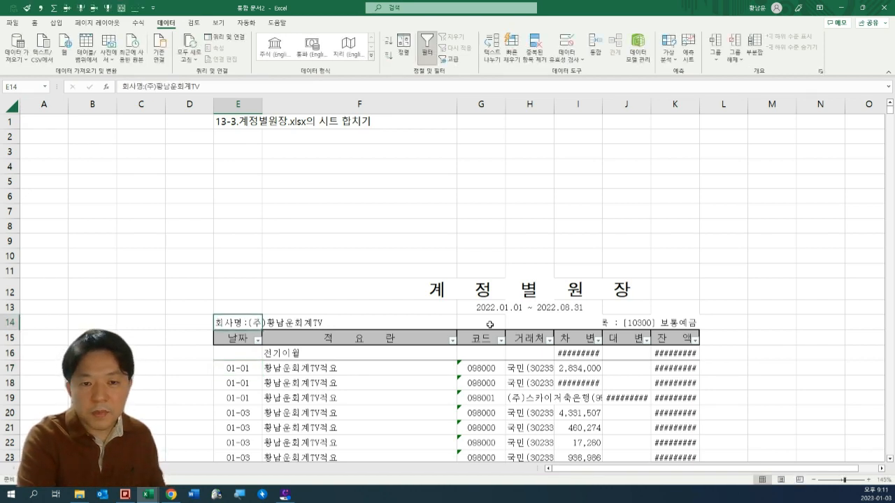
pyautogui.press('Right')
pyautogui.press('Right')
pyautogui.press('Right')
pyautogui.press('Right')
pyautogui.press('Right')
pyautogui.press('Down')
pyautogui.press('Down')
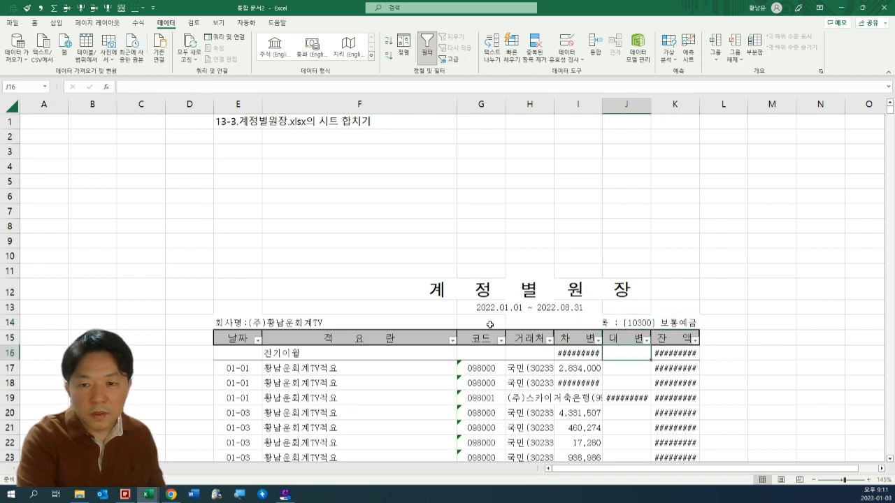
pyautogui.press('Left')
pyautogui.press('Up')
pyautogui.press('Left')
pyautogui.press('Left')
pyautogui.press('Left')
pyautogui.press('Left')
pyautogui.press('Left')
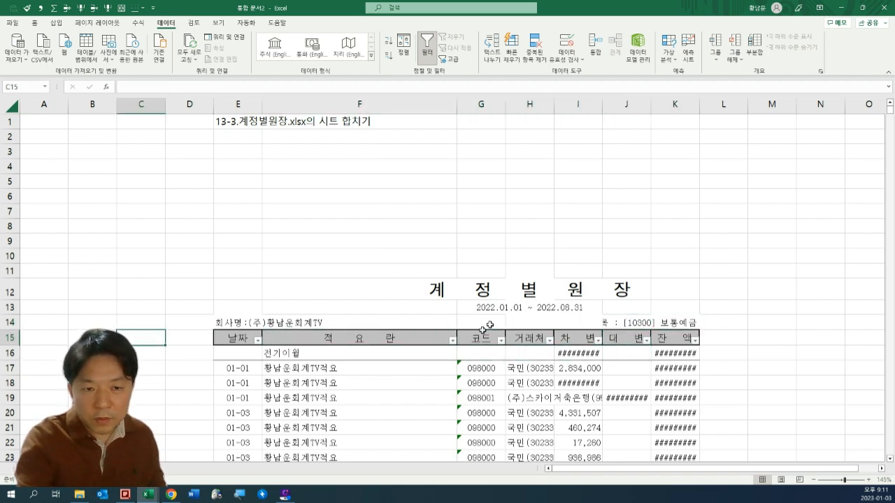
pyautogui.press('Left')
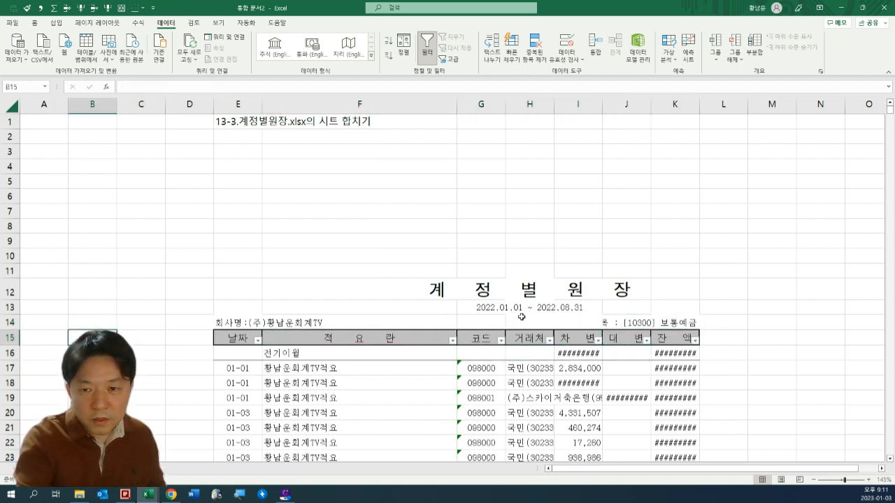
# Select the first ledger from its title row 12 down through row 22 across columns E to K.
pyautogui.moveTo(683, 323); pyautogui.dragTo(684, 313)
pyautogui.moveTo(248, 286); pyautogui.dragTo(682, 443)
pyautogui.scroll(-4, 709, 346)
pyautogui.scroll(-14, 709, 346)
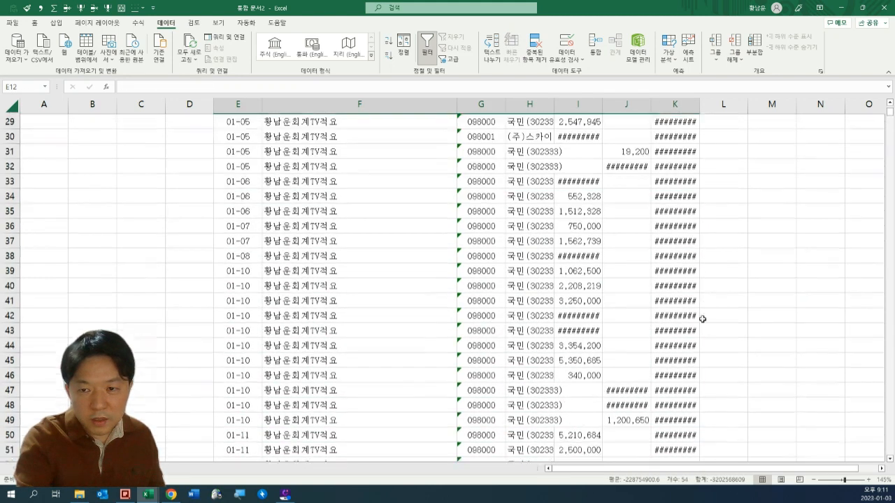
pyautogui.scroll(10, 727, 244)
pyautogui.scroll(7, 720, 238)
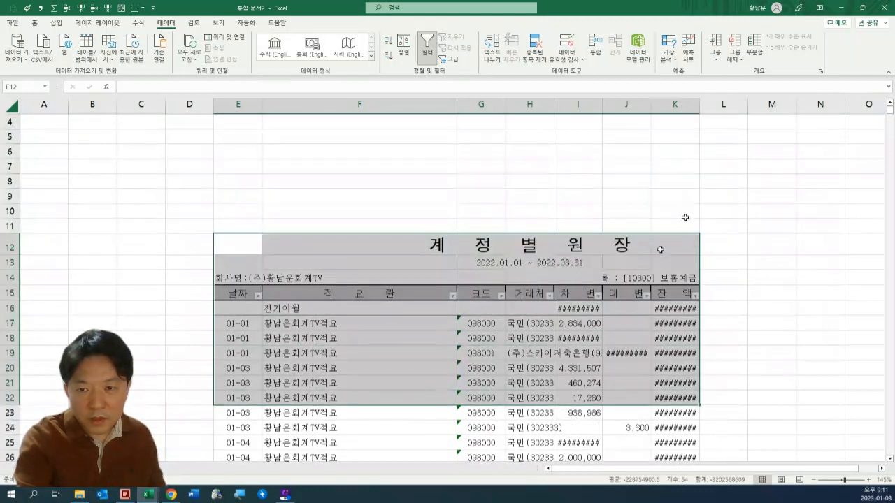
# Check the company-name cell E14 and the account-name cell K14 above the ledger's header row.
pyautogui.click(673, 279)
pyautogui.click(601, 278)
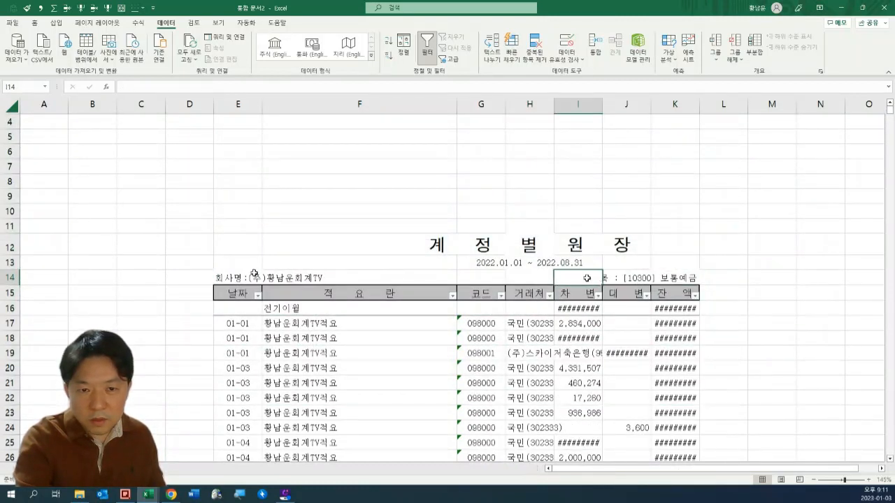
pyautogui.click(223, 272)
pyautogui.click(676, 275)
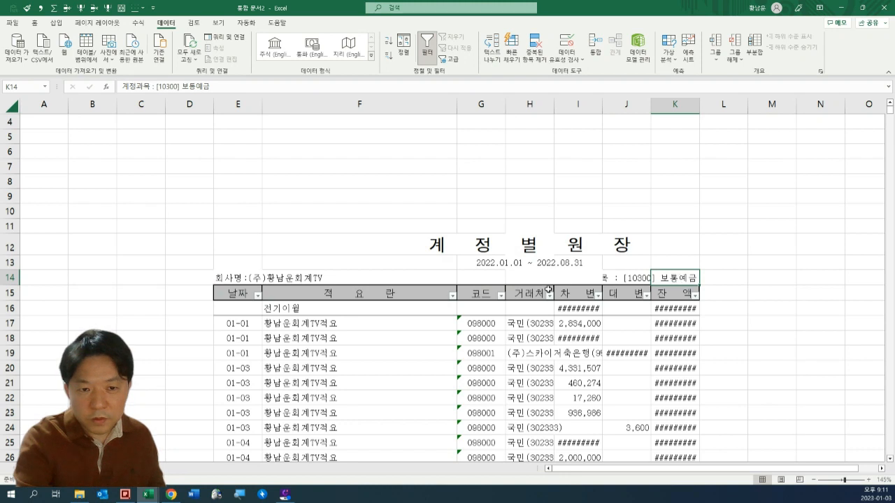
# Turn off the filter on the ledger's header row 15.
pyautogui.click(175, 294)
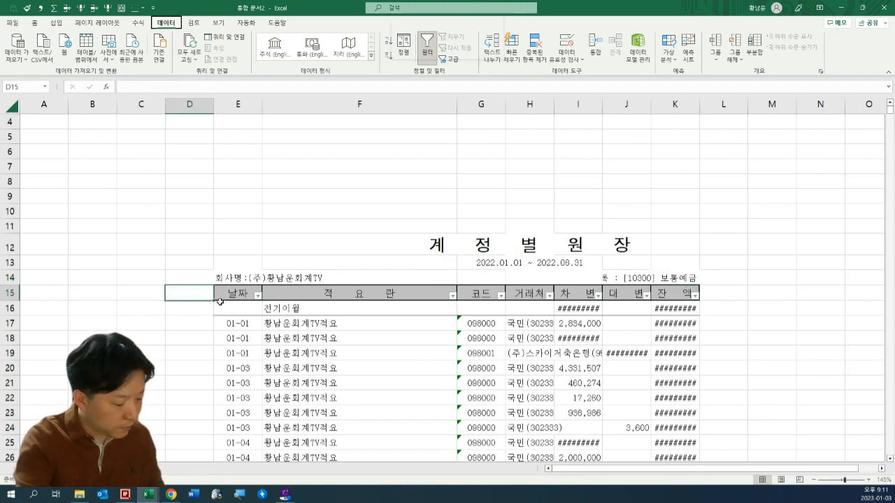
pyautogui.click(120, 292)
# Enter the heading 계정 in cell B15 of the inserted columns.
pyautogui.click(88, 295)
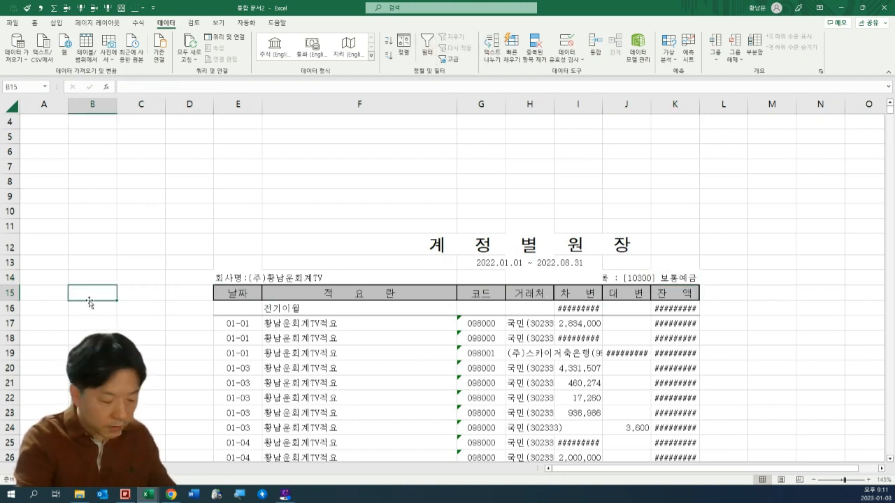
pyautogui.write('계')
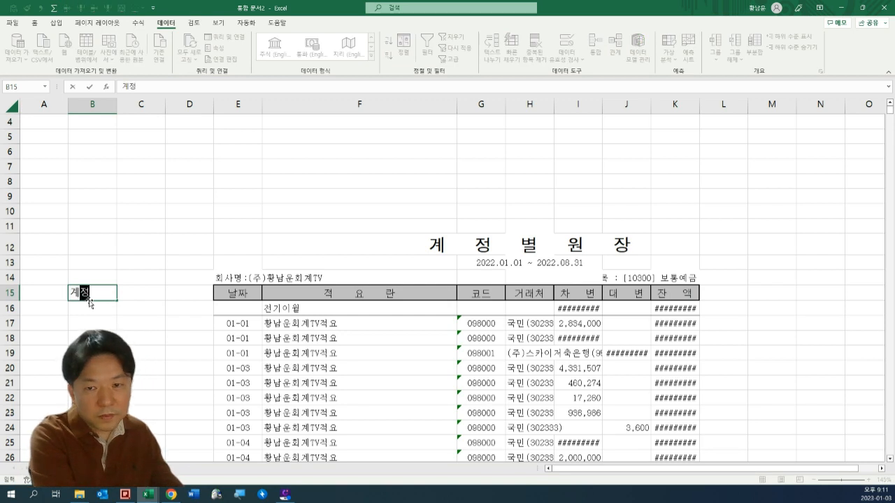
pyautogui.write('정')
pyautogui.press('Tab')
pyautogui.click(648, 274)
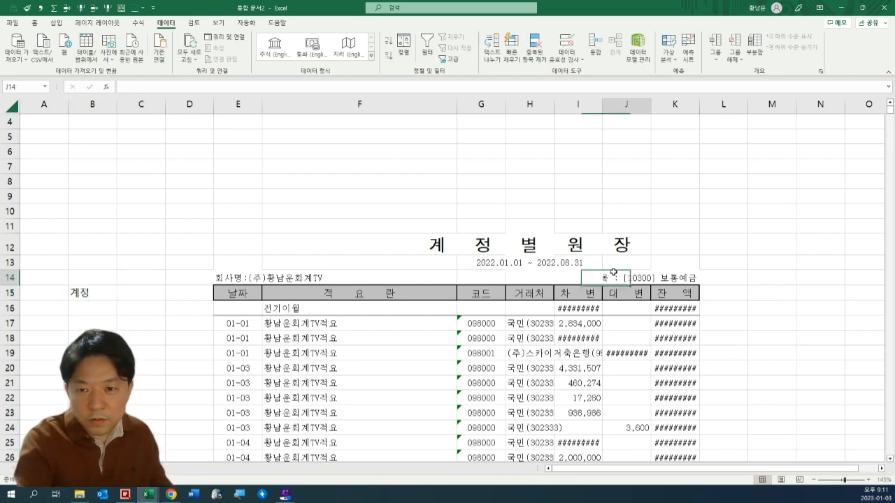
pyautogui.click(682, 274)
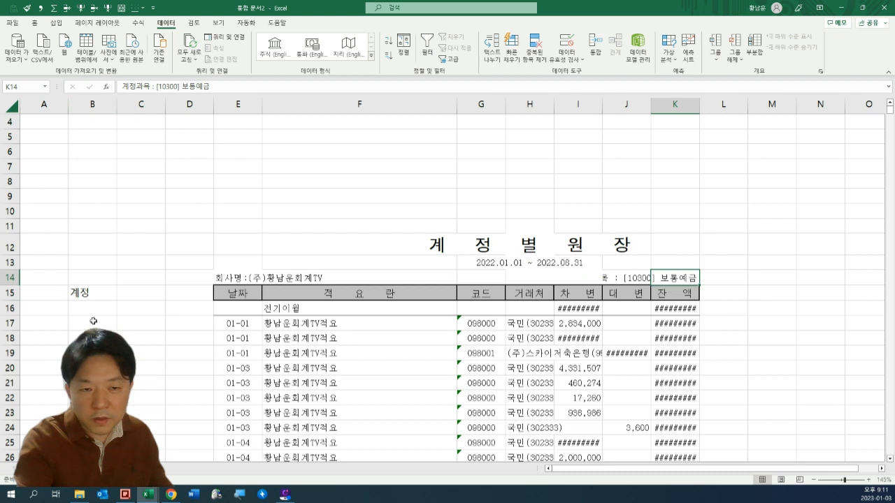
pyautogui.click(91, 294)
pyautogui.write('과')
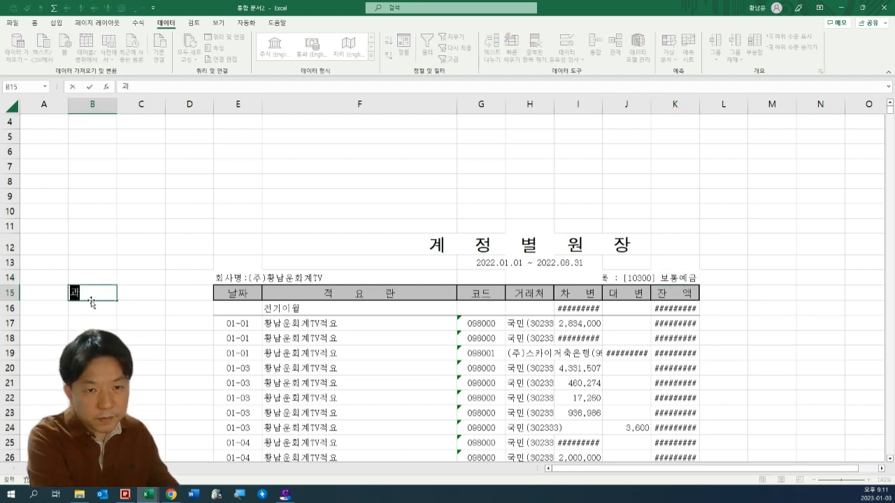
pyautogui.press('Escape')
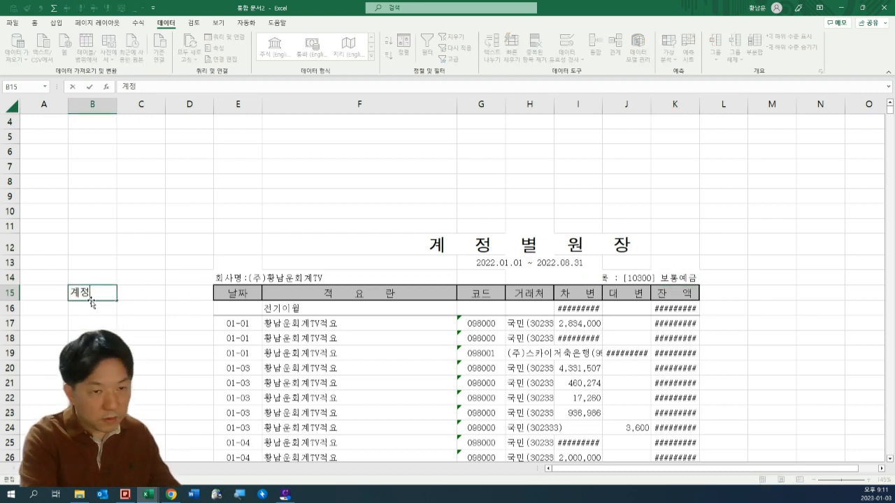
pyautogui.press('Right')
pyautogui.click(93, 307)
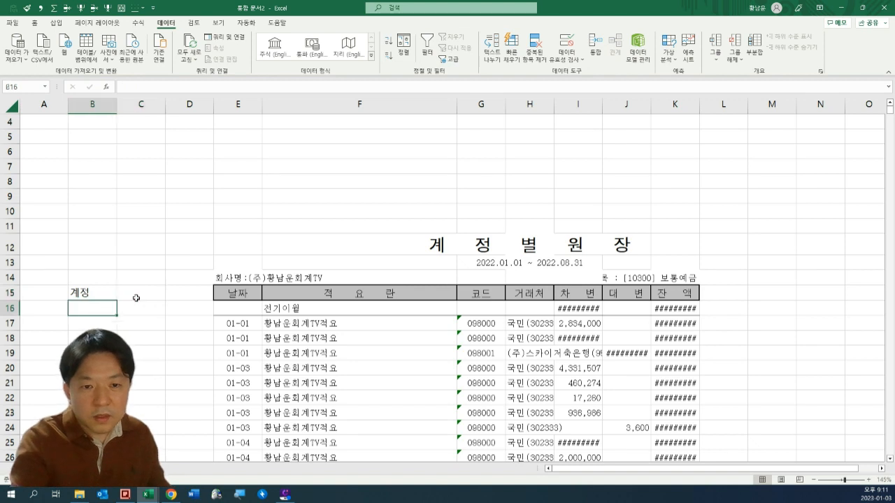
pyautogui.click(202, 292)
pyautogui.click(216, 293)
# Enter the formula =K14 in cell B15 to bring the account name beside the header row.
pyautogui.click(85, 294)
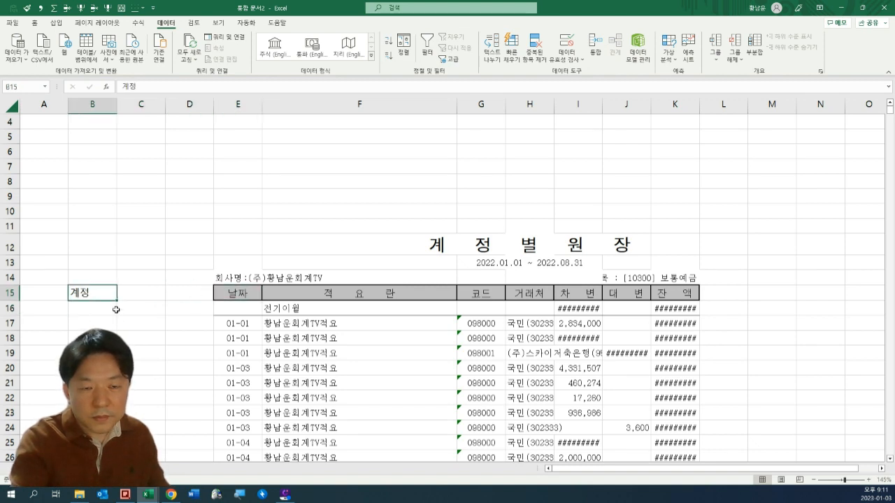
pyautogui.write('=')
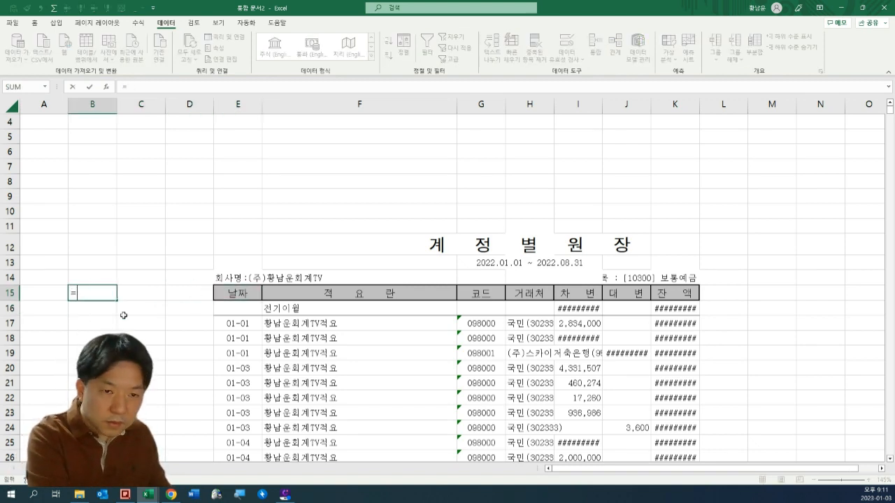
pyautogui.click(654, 278)
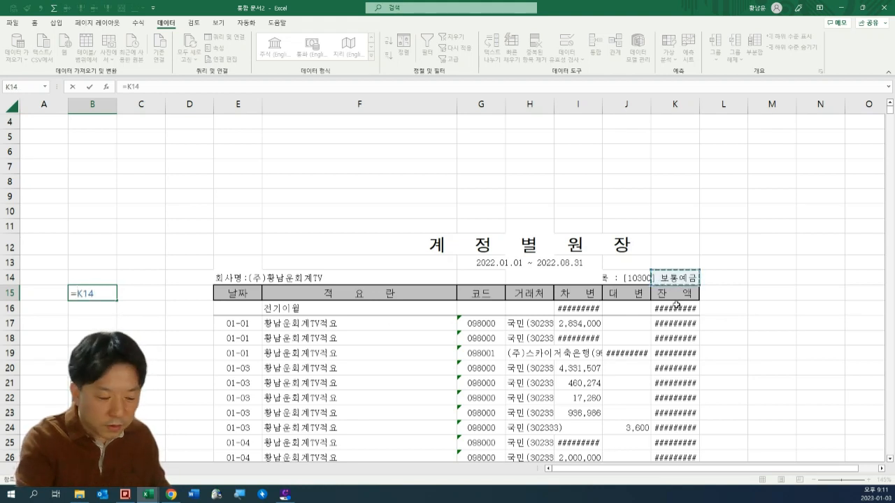
pyautogui.press('Return')
pyautogui.press('Up')
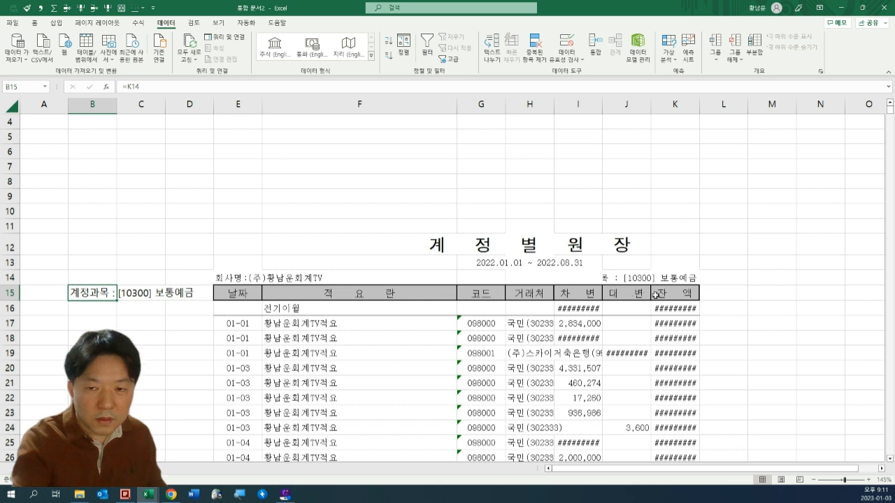
pyautogui.click(243, 293)
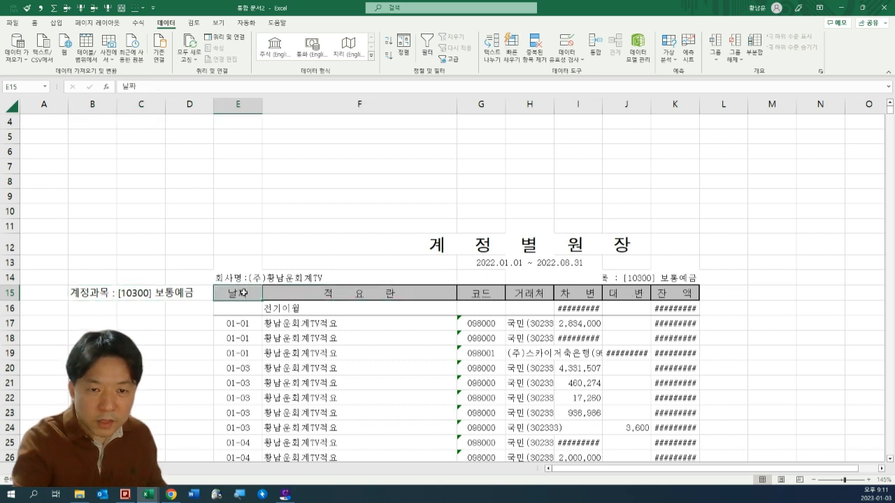
pyautogui.click(75, 294)
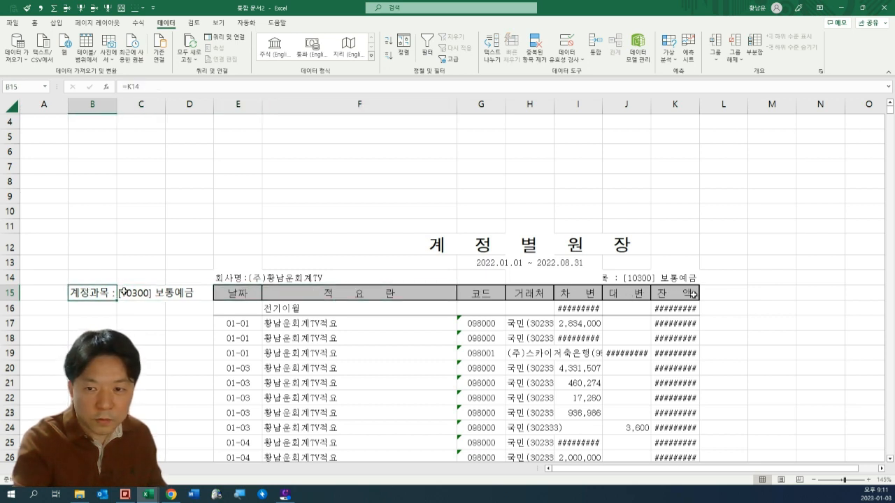
# Apply a filter to the range B15:K4736, spanning all the merged ledgers with header row 15 on top.
pyautogui.moveTo(124, 291); pyautogui.dragTo(688, 294)
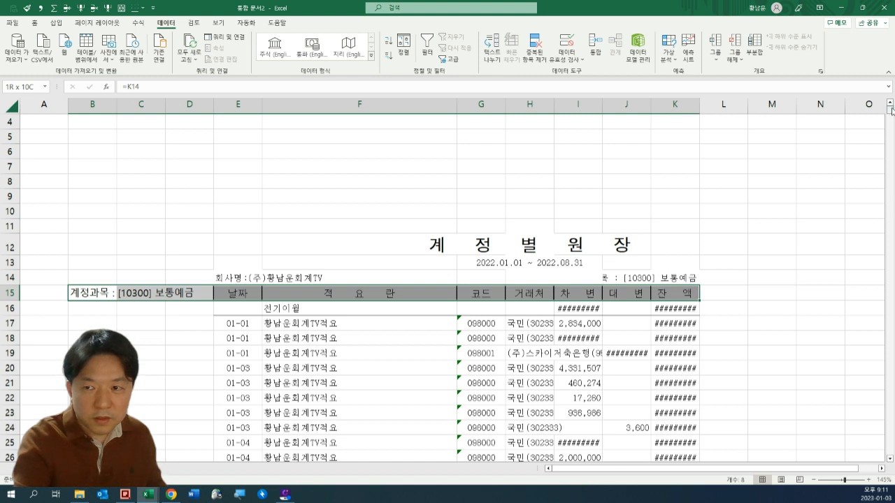
pyautogui.moveTo(891, 111); pyautogui.dragTo(891, 453)
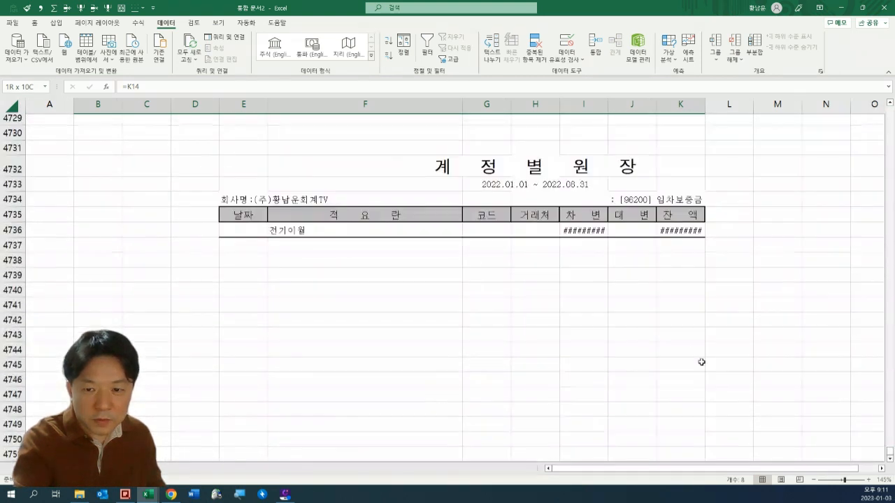
pyautogui.keyDown('shift'); pyautogui.click(687, 233); pyautogui.keyUp('shift')
pyautogui.hotkey('ctrl', 'shift', 'l')
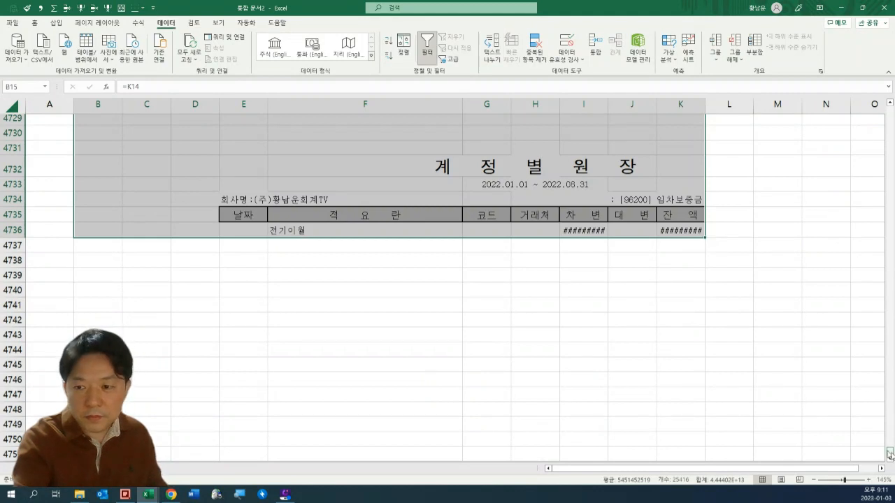
pyautogui.moveTo(890, 454); pyautogui.dragTo(890, 107)
pyautogui.moveTo(180, 368); pyautogui.dragTo(175, 351)
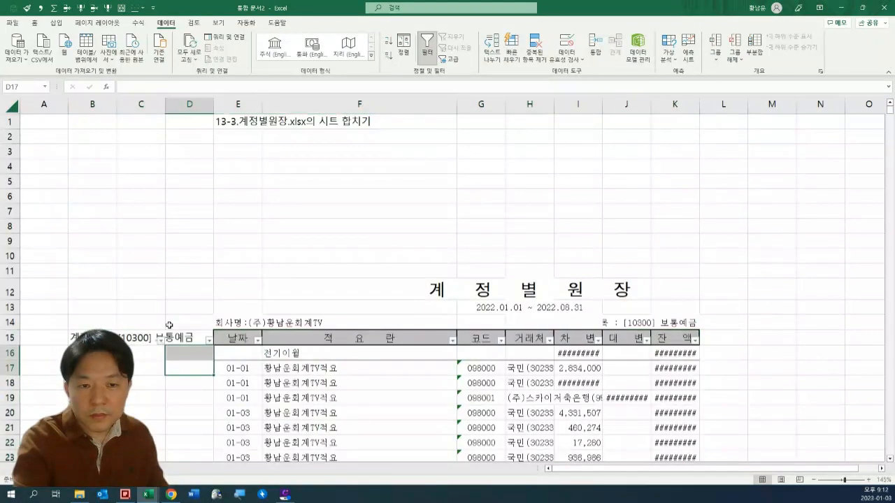
# Widen column C to about 14 so the account name from column B has room.
pyautogui.click(159, 321)
pyautogui.moveTo(165, 108); pyautogui.dragTo(195, 108)
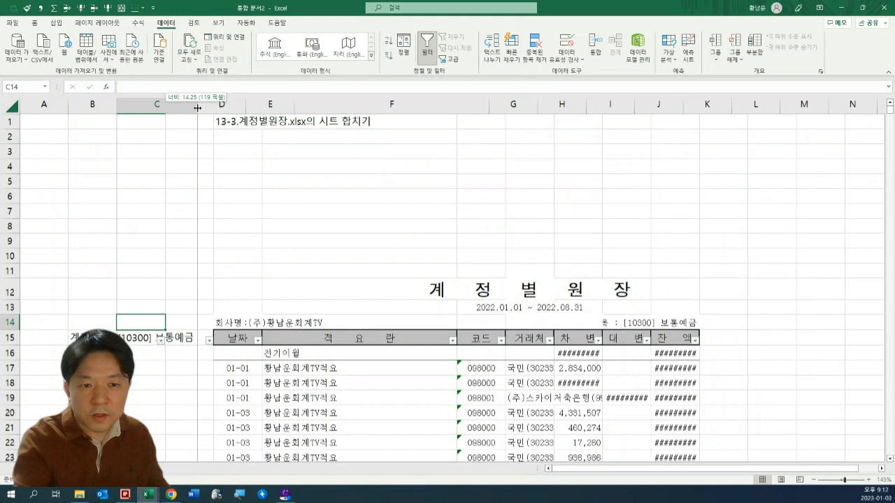
pyautogui.click(99, 261)
pyautogui.click(236, 365)
# Filter the 날짜 column to show only the repeated header rows containing 날짜.
pyautogui.click(267, 341)
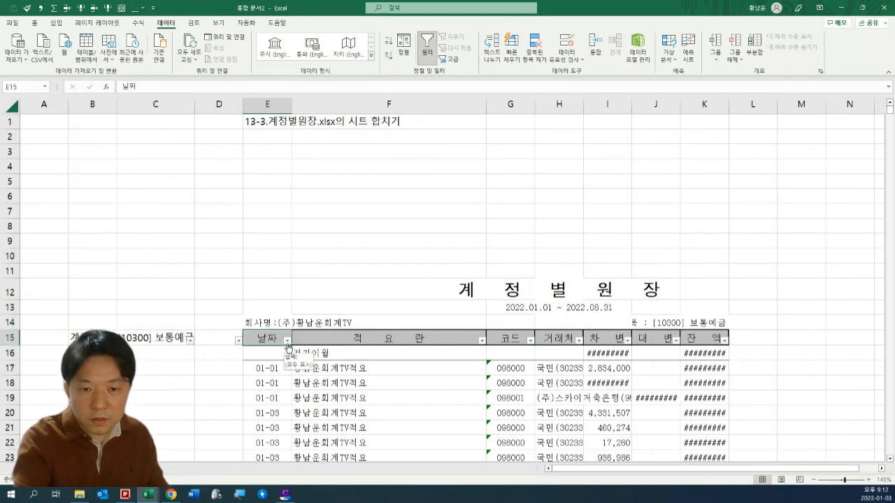
pyautogui.click(287, 341)
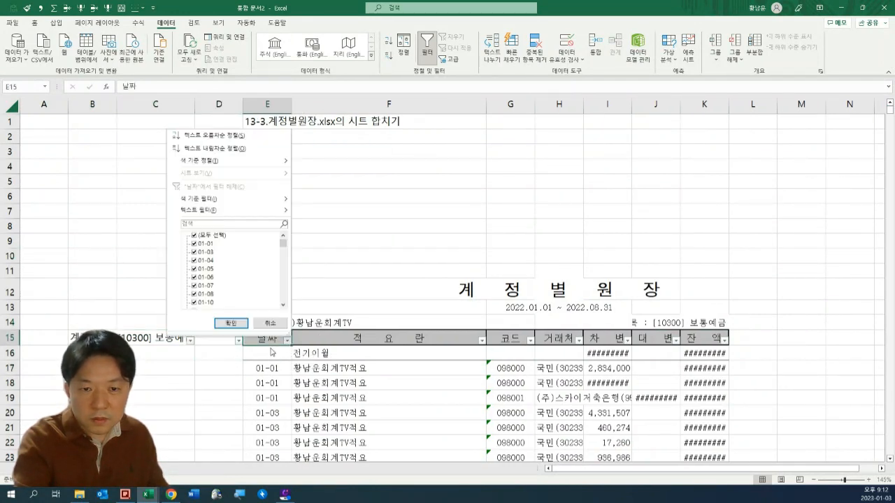
pyautogui.click(208, 236)
pyautogui.moveTo(284, 245); pyautogui.dragTo(290, 317)
pyautogui.click(203, 285)
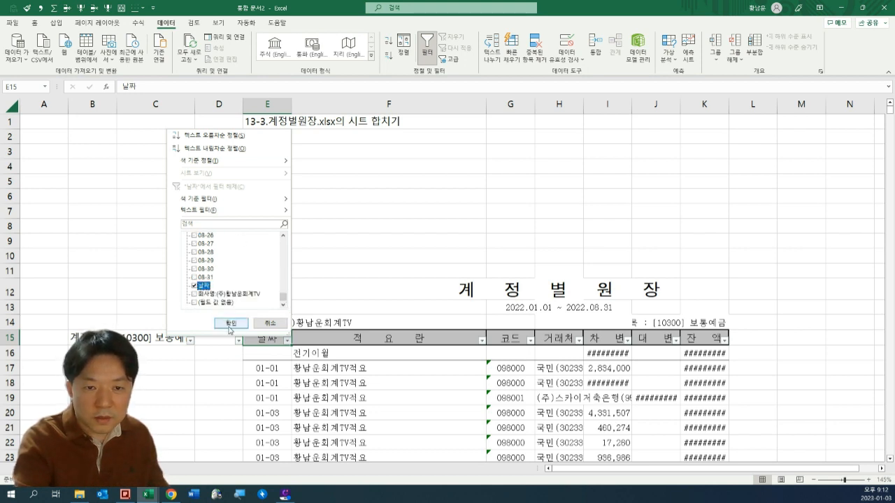
pyautogui.click(231, 324)
pyautogui.scroll(-2, 252, 351)
pyautogui.scroll(-3, 252, 351)
pyautogui.scroll(5, 301, 340)
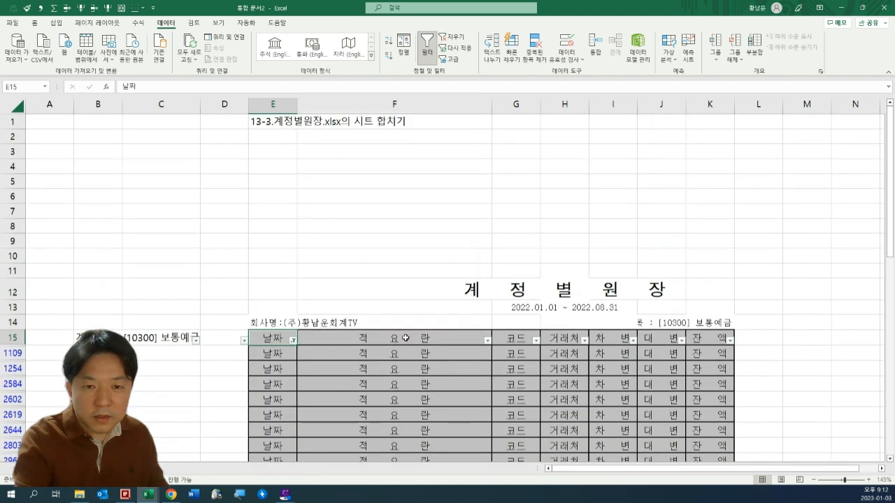
# Examine which cell the formula in B15 refers to, comparing it with K14 and the empty cells beside header row 1109.
pyautogui.click(278, 355)
pyautogui.click(154, 354)
pyautogui.click(268, 355)
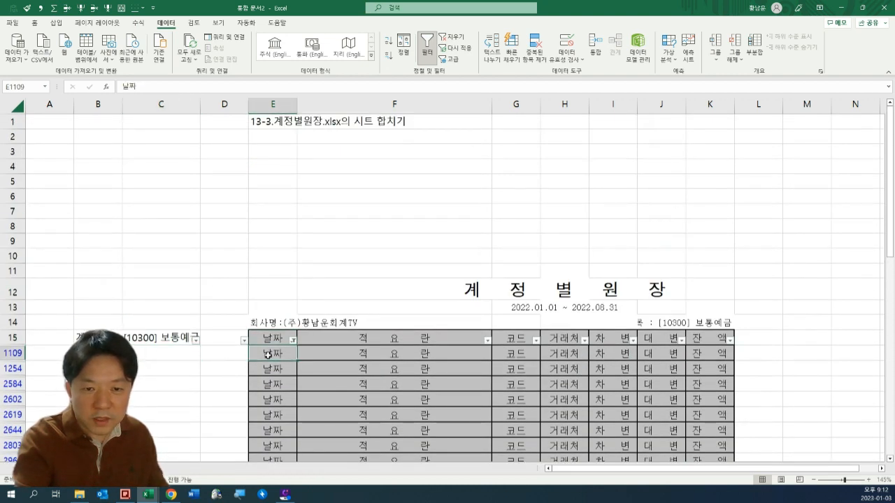
pyautogui.click(98, 338)
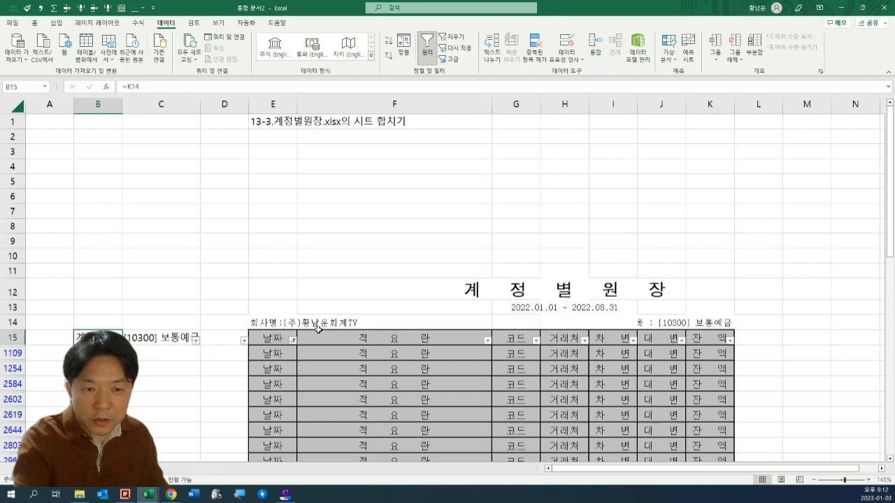
pyautogui.click(715, 323)
pyautogui.click(98, 338)
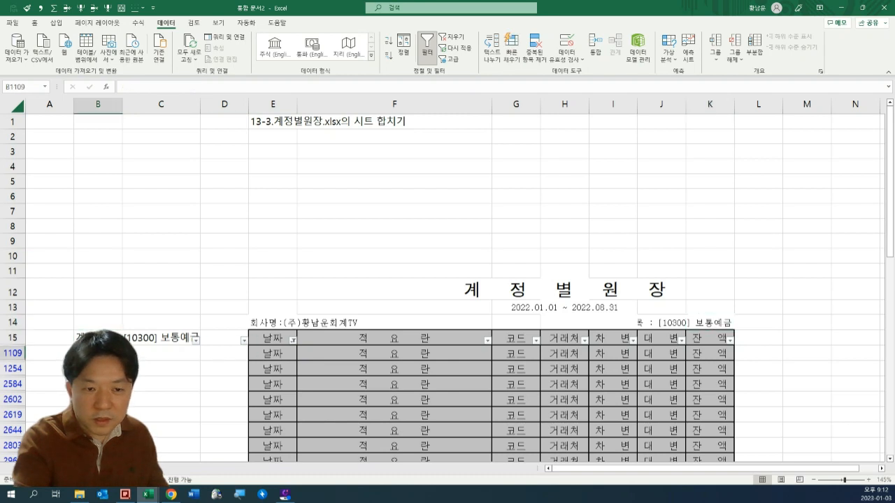
pyautogui.press('F2')
pyautogui.press('Escape')
pyautogui.press('F2')
pyautogui.press('Escape')
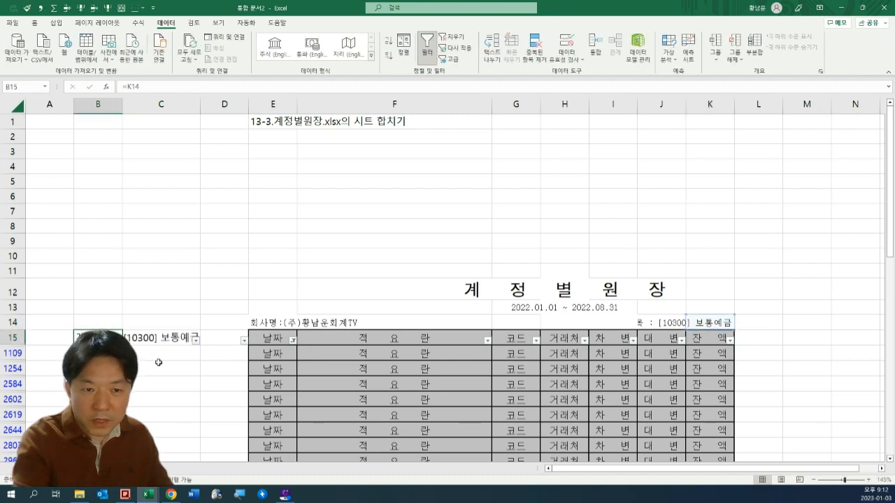
pyautogui.press('F2')
pyautogui.press('Escape')
pyautogui.press('F2')
pyautogui.press('Escape')
pyautogui.press('Escape')
pyautogui.press('F2')
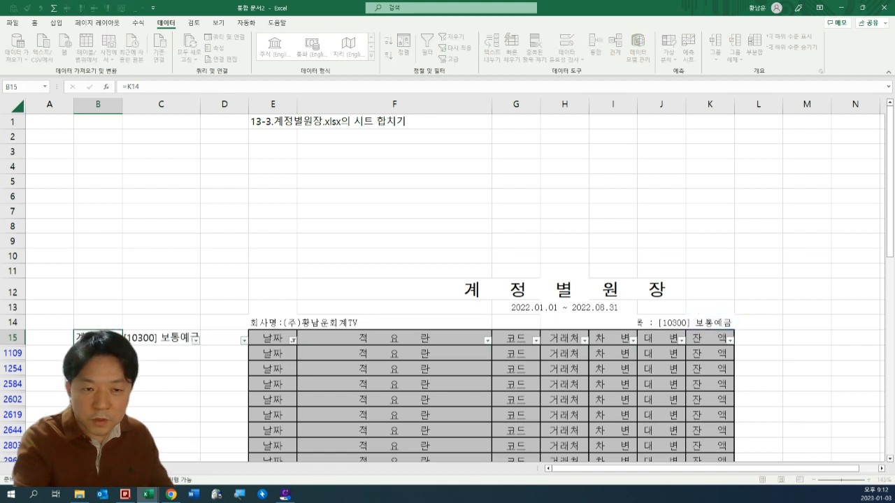
pyautogui.press('Escape')
pyautogui.click(280, 352)
pyautogui.moveTo(63, 352); pyautogui.dragTo(87, 353)
pyautogui.click(96, 352)
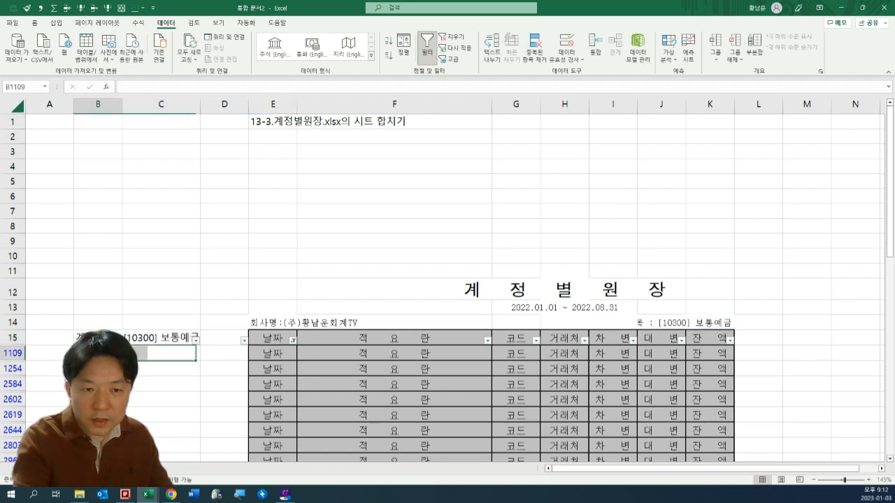
# Copy the formula in B15 down column B to all the filtered header rows through row 4735.
pyautogui.click(98, 339)
pyautogui.scroll(-12, 615, 315)
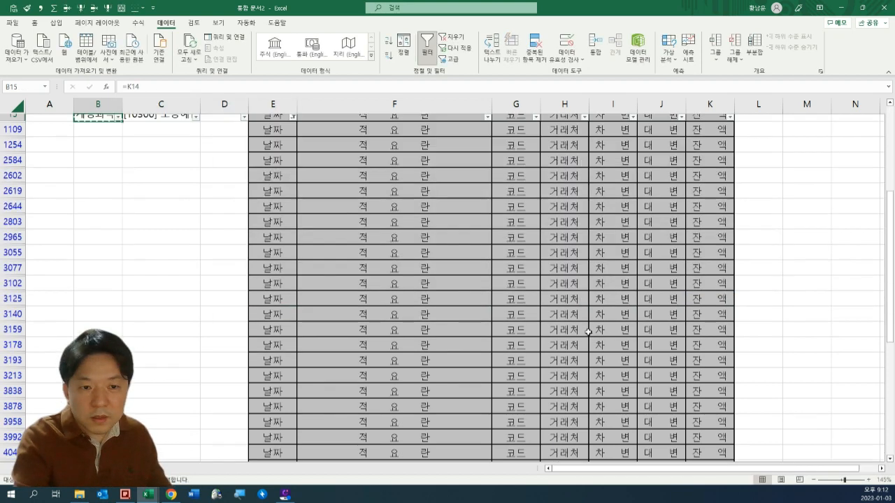
pyautogui.keyDown('shift'); pyautogui.click(103, 386); pyautogui.keyUp('shift')
pyautogui.moveTo(104, 386); pyautogui.dragTo(105, 371)
pyautogui.hotkey('ctrl', 'd')
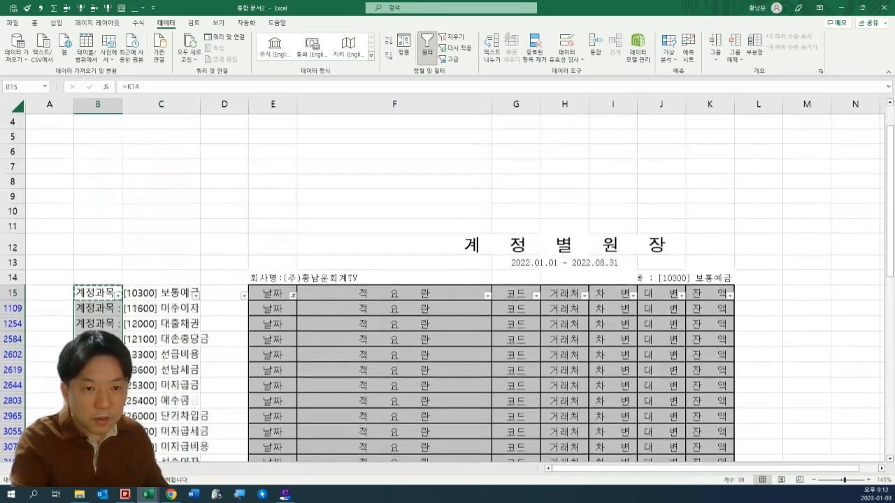
# Examine the references of the copied formulas in B2584, B1109 and B1254, and review the account names down column B.
pyautogui.click(114, 339)
pyautogui.press('F2')
pyautogui.press('Escape')
pyautogui.press('F2')
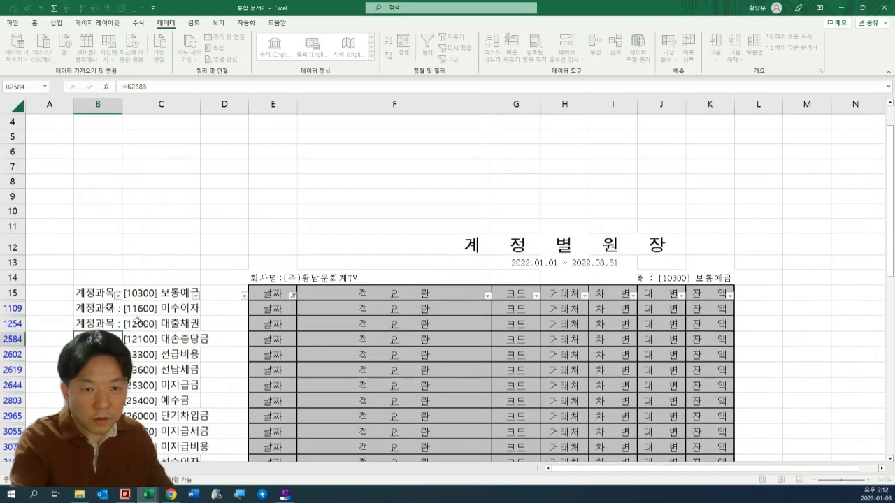
pyautogui.click(103, 294)
pyautogui.click(99, 312)
pyautogui.press('F2')
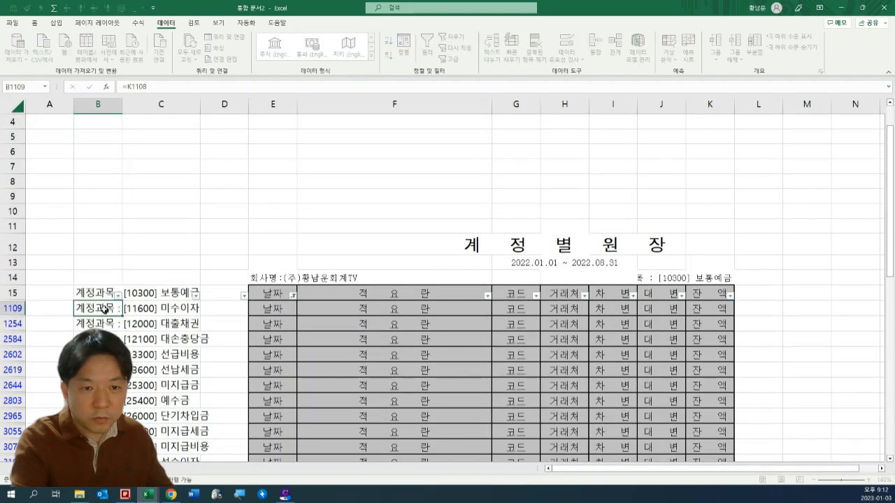
pyautogui.press('F2')
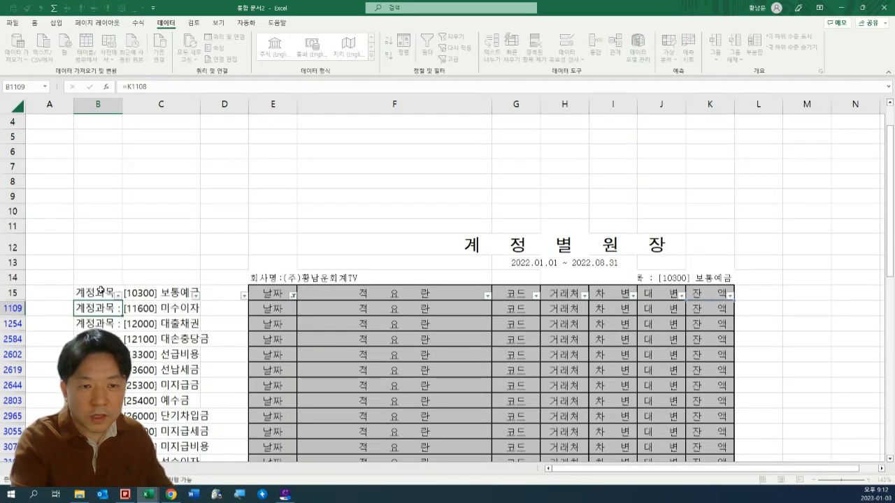
pyautogui.press('Escape')
pyautogui.press('F2')
pyautogui.press('Escape')
pyautogui.click(100, 325)
pyautogui.scroll(-1, 100, 325)
pyautogui.scroll(-15, 168, 309)
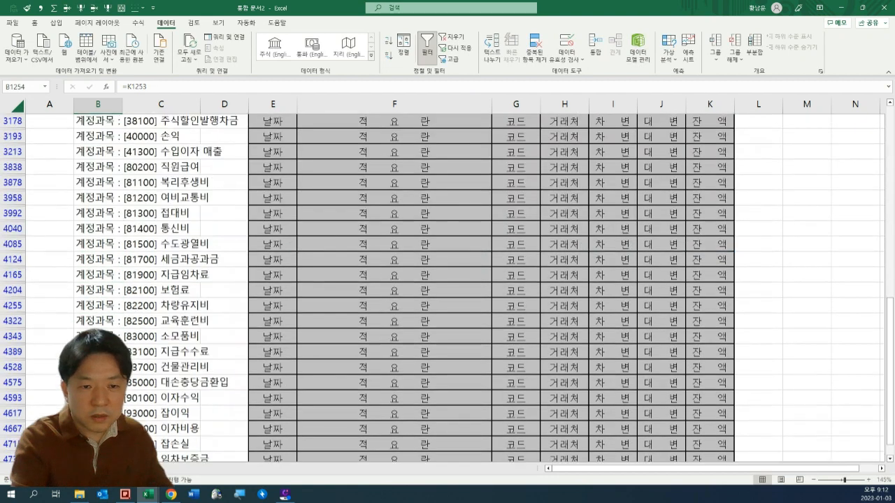
pyautogui.scroll(14, 168, 310)
pyautogui.scroll(3, 169, 308)
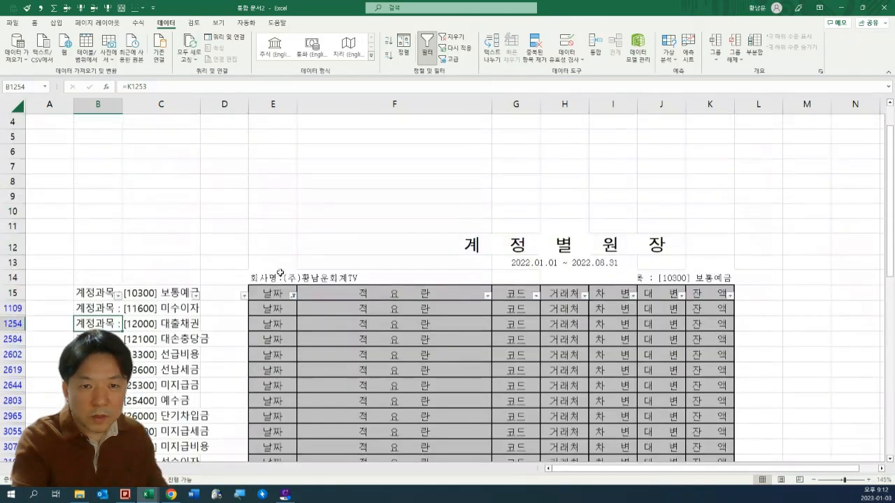
# Clear the filter criteria so that all ledger rows are shown again.
pyautogui.click(277, 290)
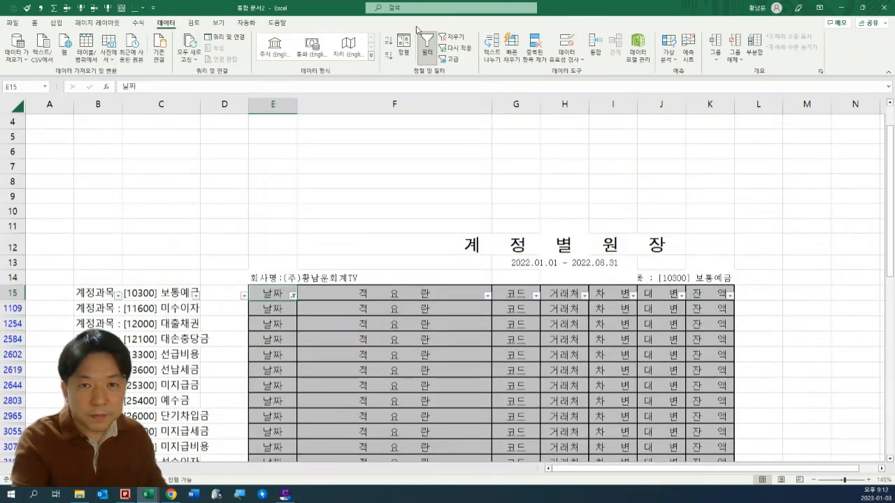
pyautogui.click(451, 36)
pyautogui.click(283, 337)
# Review header range B15:K15, the formula in B15 and the column B cells beside the ledger rows beneath it.
pyautogui.moveTo(270, 294); pyautogui.dragTo(94, 294)
pyautogui.click(708, 292)
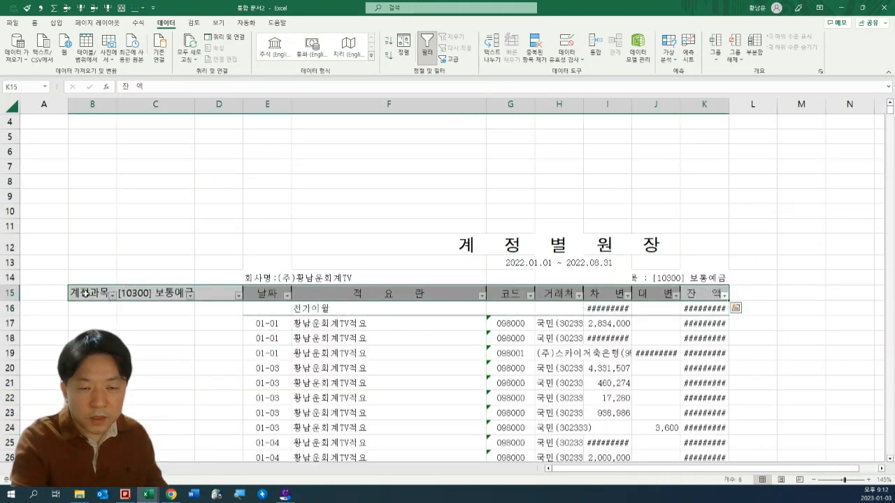
pyautogui.click(94, 293)
pyautogui.press('F2')
pyautogui.press('Escape')
pyautogui.scroll(-9, 130, 364)
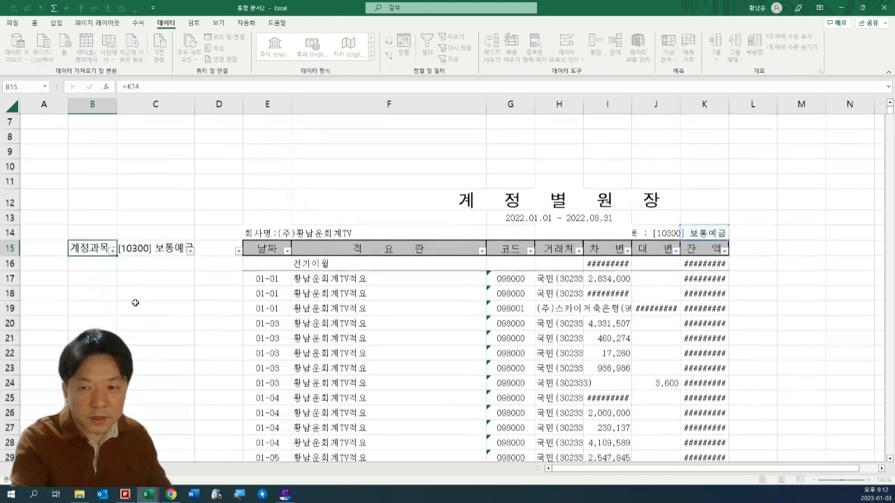
pyautogui.scroll(-20, 127, 308)
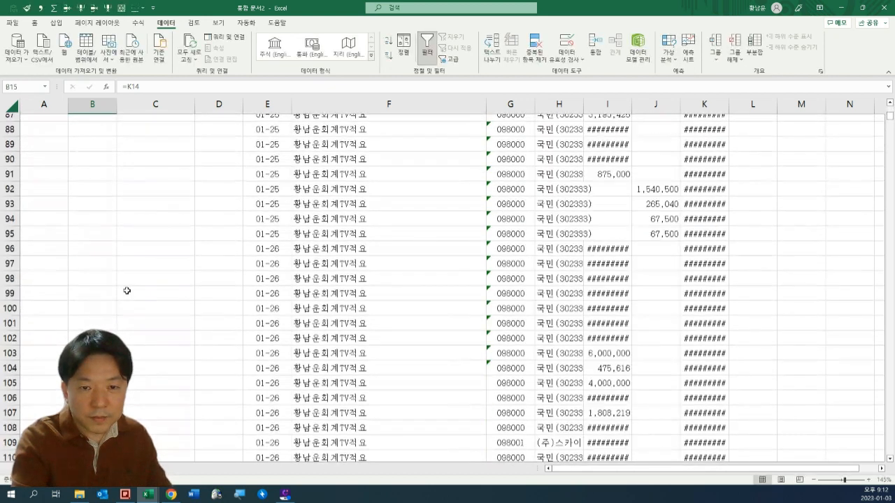
# Examine column B from the first ledger's rows down to B1109 and the next ledger's header row beside it.
pyautogui.click(124, 283)
pyautogui.press('Left')
pyautogui.hotkey('ctrl', 'shift', 'Down')
pyautogui.scroll(-2, 125, 287)
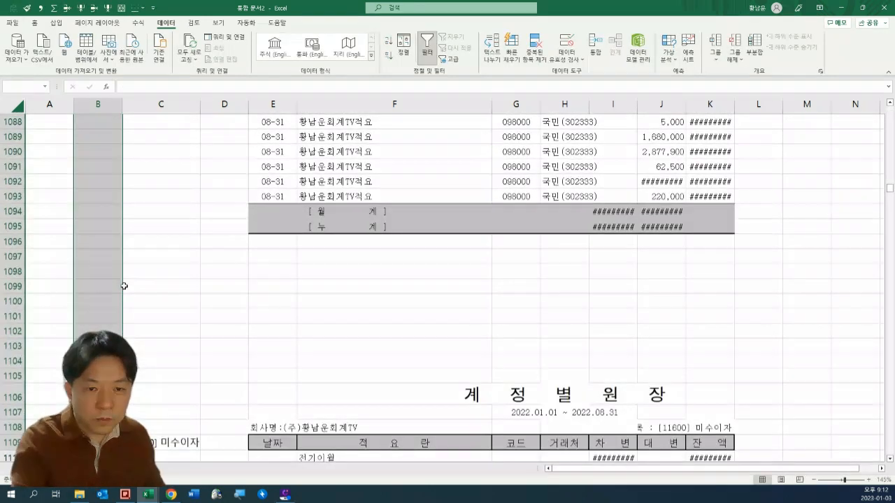
pyautogui.scroll(-2, 305, 278)
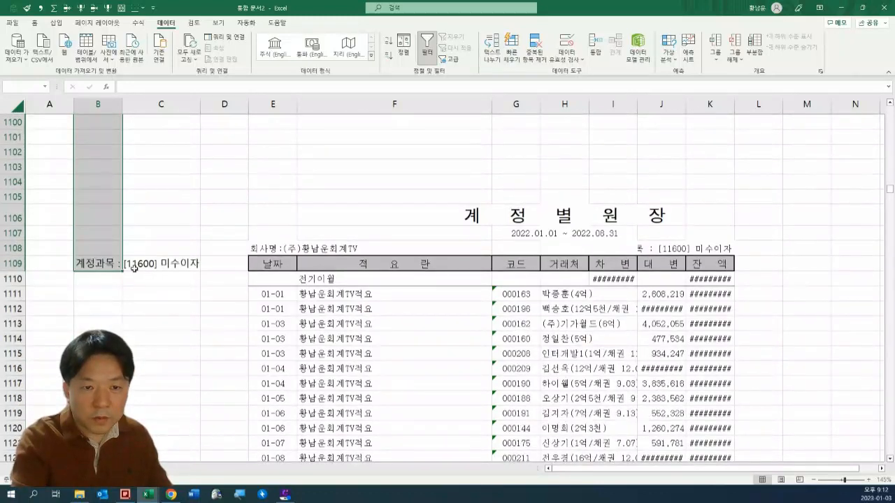
pyautogui.moveTo(107, 266); pyautogui.dragTo(581, 252)
pyautogui.click(716, 262)
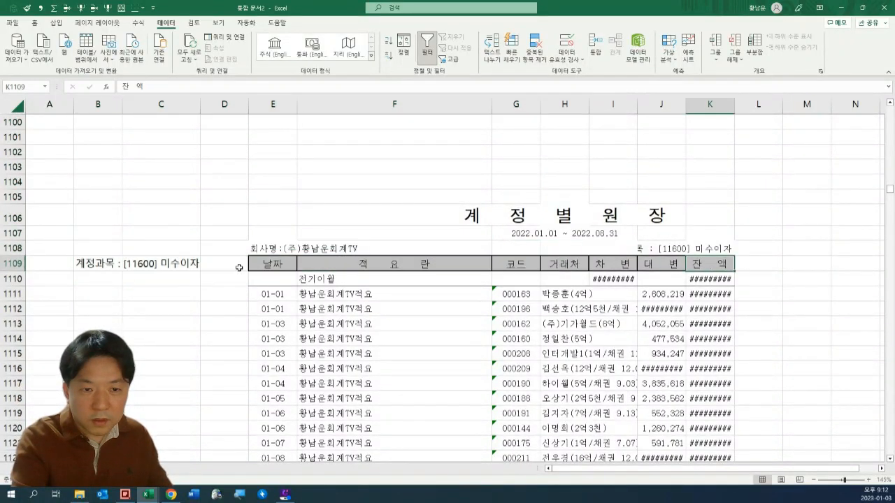
pyautogui.click(265, 269)
pyautogui.moveTo(710, 264); pyautogui.dragTo(100, 267)
pyautogui.click(100, 267)
# Select only the blank cells within B15:B4736 using Go To Special.
pyautogui.moveTo(891, 196); pyautogui.dragTo(890, 454)
pyautogui.click(103, 334)
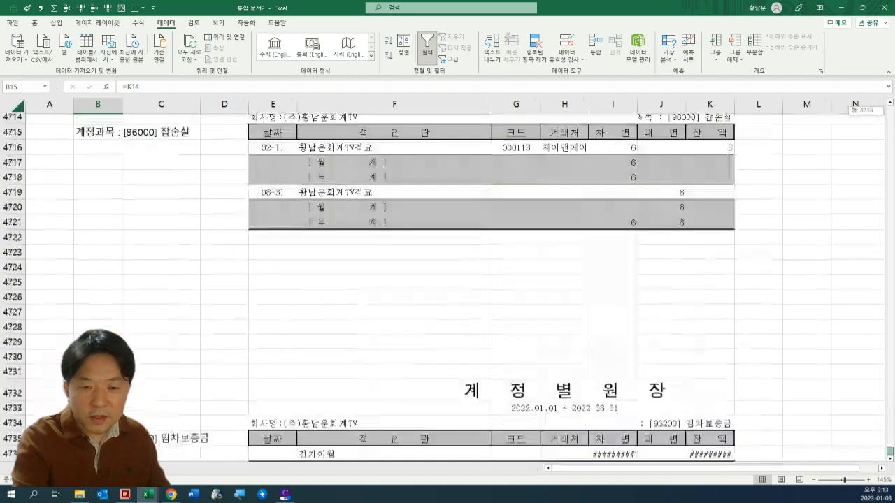
pyautogui.scroll(-5, 132, 328)
pyautogui.keyDown('shift'); pyautogui.click(100, 233); pyautogui.keyUp('shift')
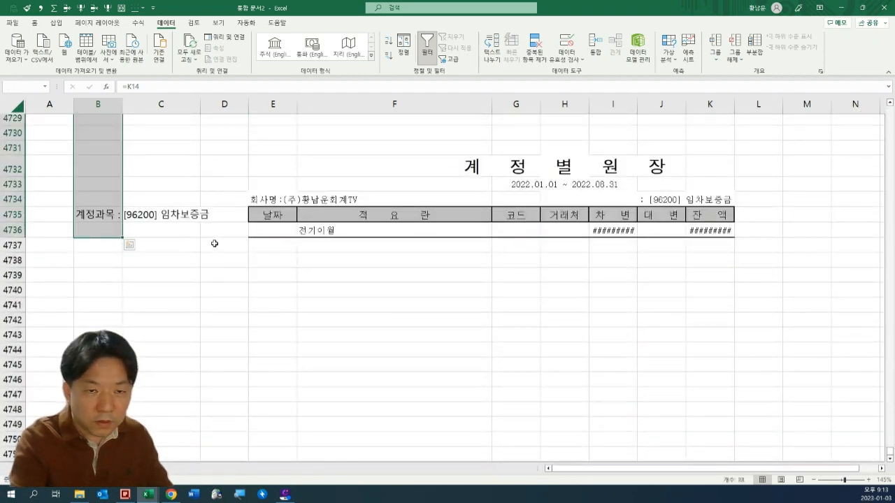
pyautogui.press('F5')
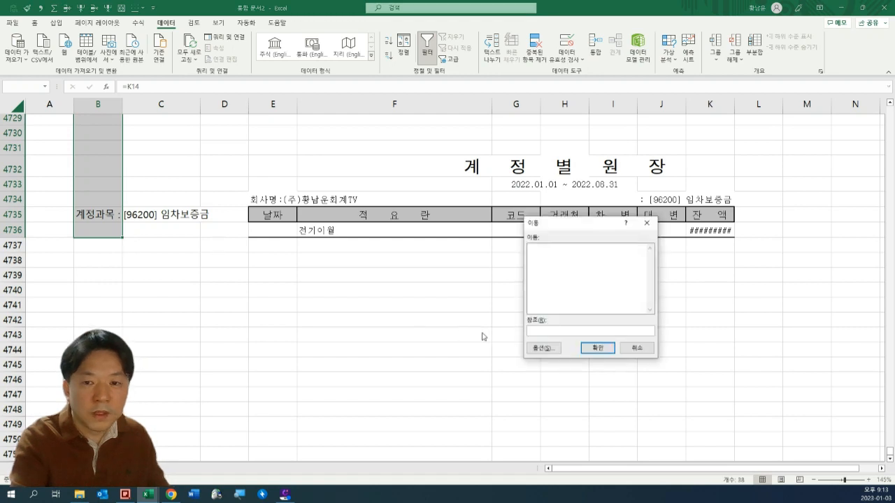
pyautogui.click(539, 348)
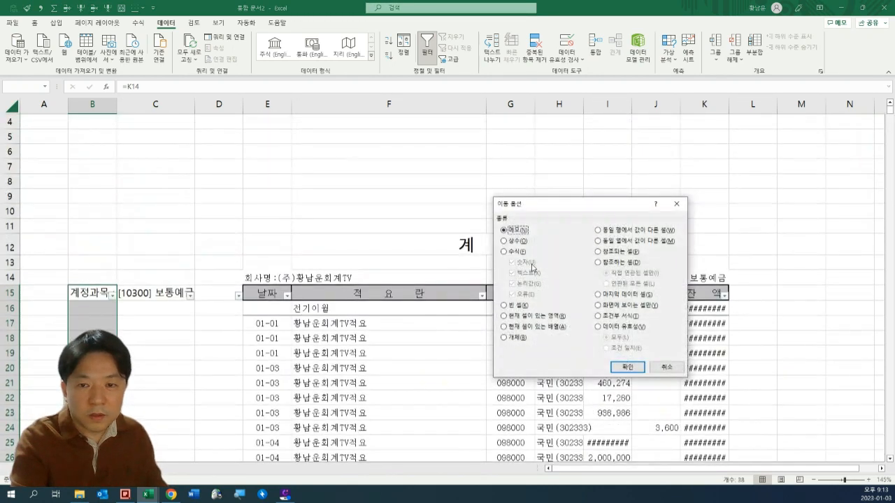
pyautogui.click(517, 307)
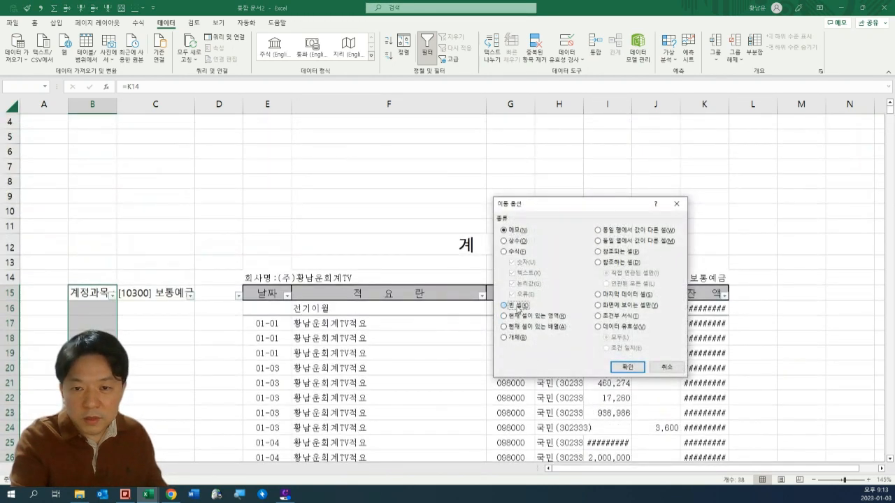
pyautogui.click(627, 368)
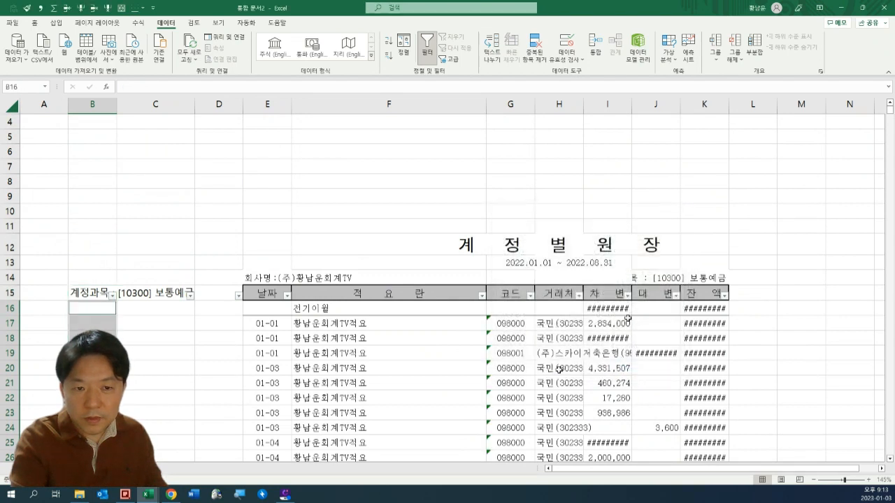
# Fill every selected blank cell in column B with a formula that repeats the cell above it, starting with =B15 in B16.
pyautogui.moveTo(891, 115); pyautogui.dragTo(894, 73)
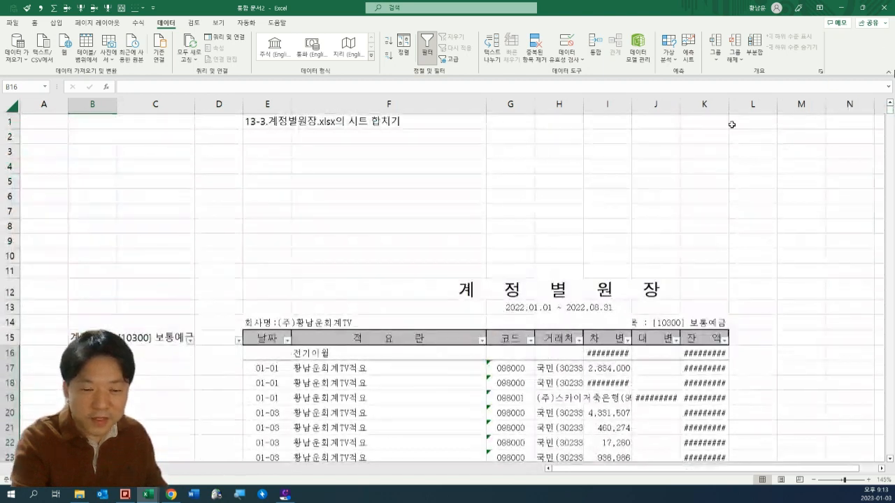
pyautogui.scroll(-2, 338, 267)
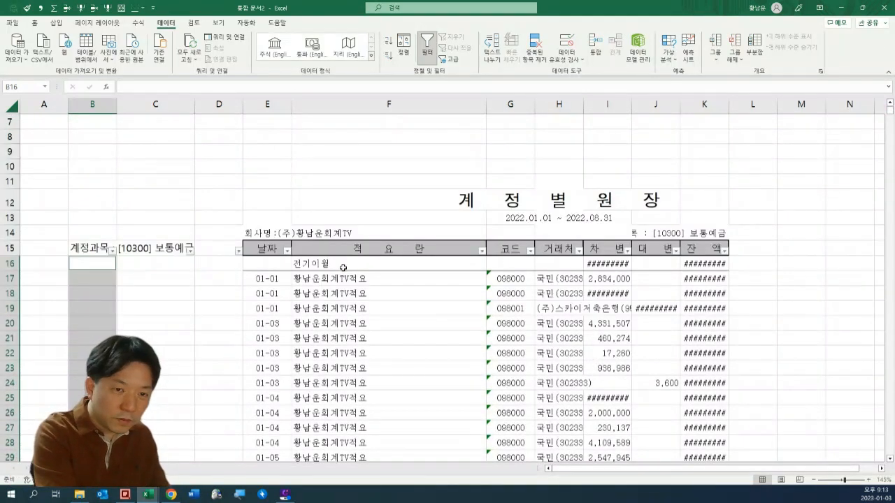
pyautogui.write('=')
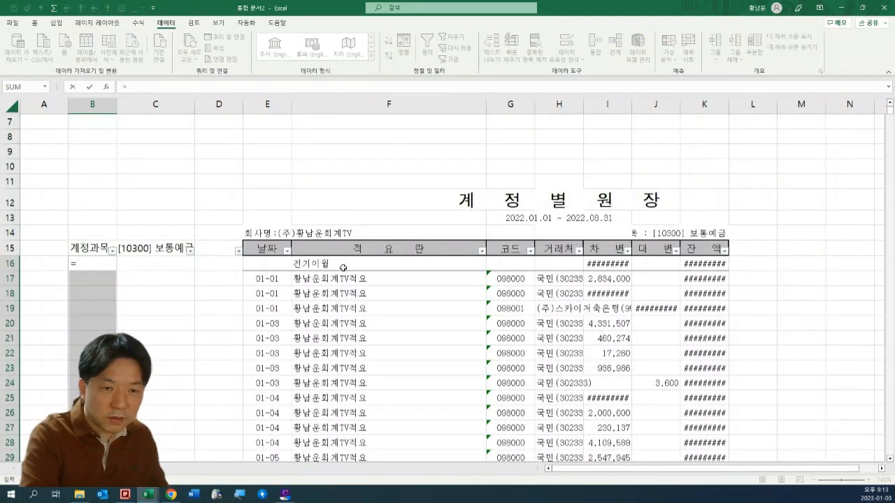
pyautogui.press('Up')
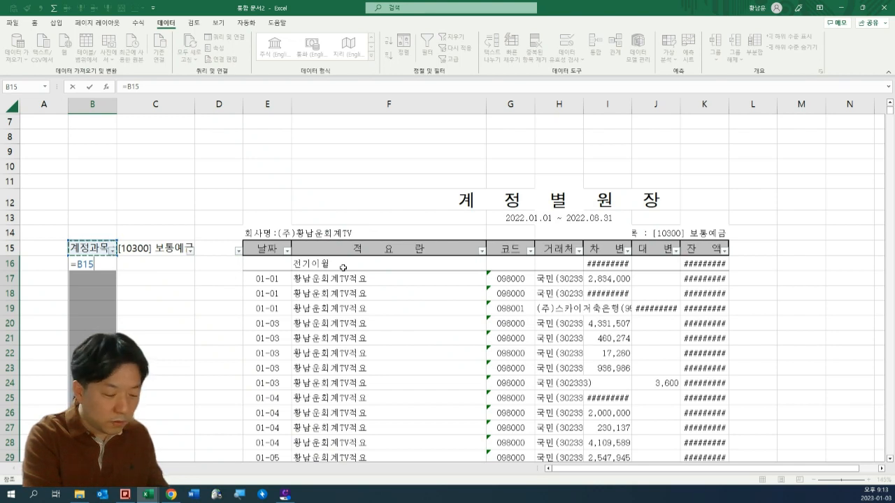
pyautogui.hotkey('ctrl', 'Return')
# Examine the filled account names in column B down to the second ledger, including the formulas in B1109 and B1110.
pyautogui.scroll(-6, 343, 267)
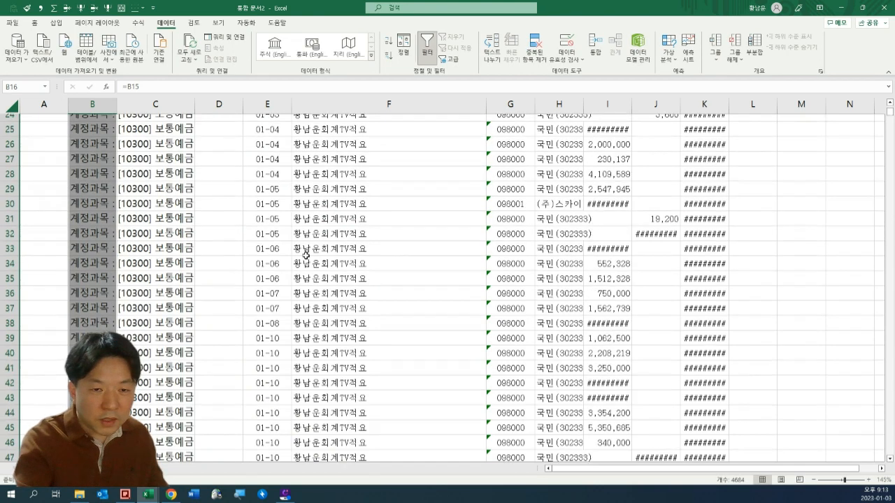
pyautogui.scroll(-20, 306, 256)
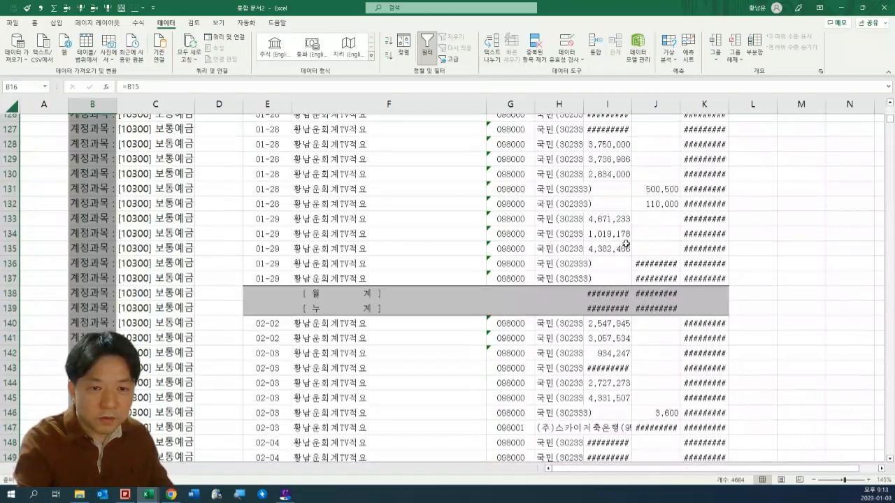
pyautogui.scroll(-3, 626, 244)
pyautogui.scroll(-14, 249, 244)
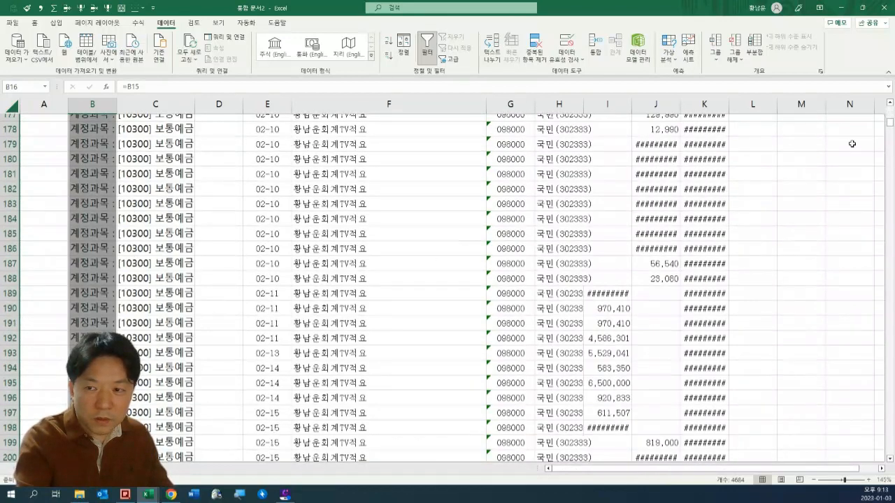
pyautogui.moveTo(892, 126); pyautogui.dragTo(891, 190)
pyautogui.scroll(-1, 215, 263)
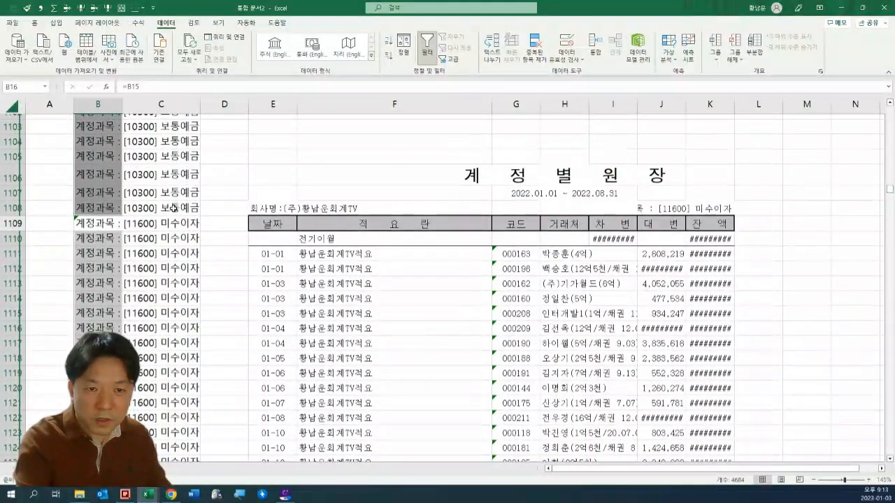
pyautogui.click(172, 208)
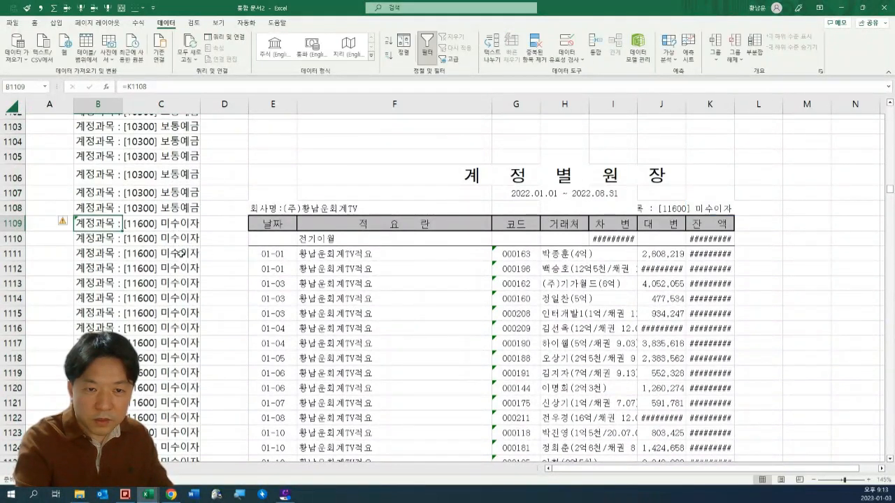
pyautogui.click(121, 255)
pyautogui.click(143, 241)
pyautogui.click(100, 239)
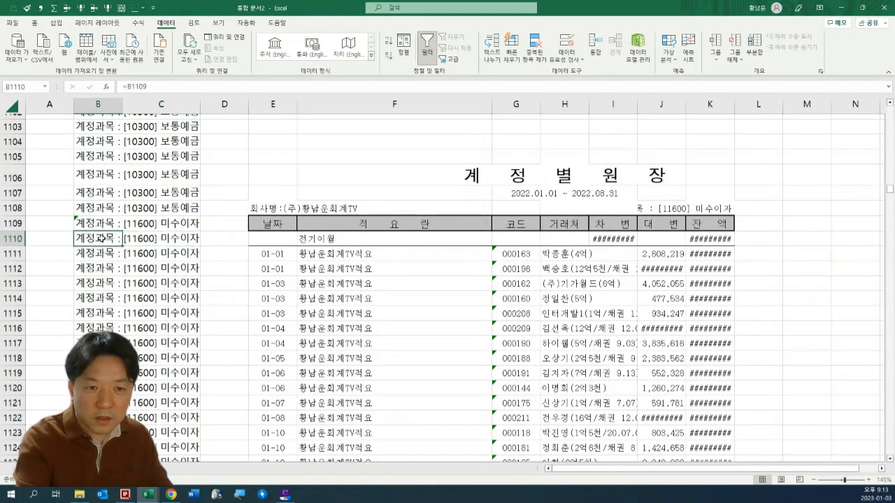
# Replace the formulas in B15:B4736 with their values by copying the range and pasting it over itself as values.
pyautogui.hotkey('ctrl', 'Home')
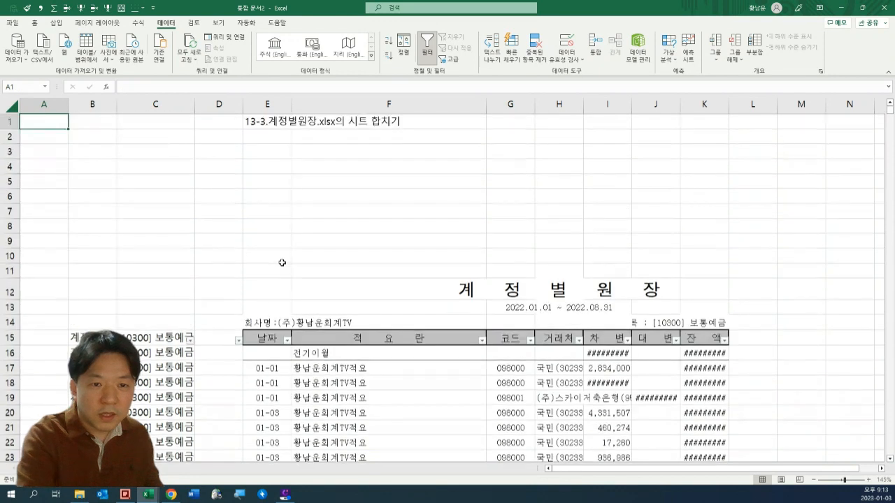
pyautogui.press('Down')
pyautogui.press('Down')
pyautogui.press('Down')
pyautogui.press('Down')
pyautogui.press('Down')
pyautogui.press('Down')
pyautogui.press('Down')
pyautogui.press('Down')
pyautogui.press('Down')
pyautogui.press('Down')
pyautogui.press('Down')
pyautogui.press('Down')
pyautogui.press('Down')
pyautogui.press('Down')
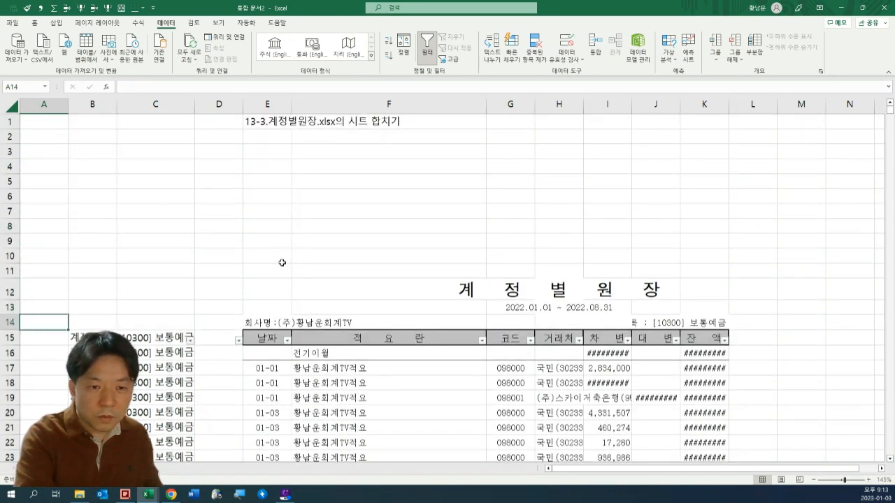
pyautogui.press('Right')
pyautogui.hotkey('ctrl', 'shift', 'Down')
pyautogui.scroll(-2, 282, 263)
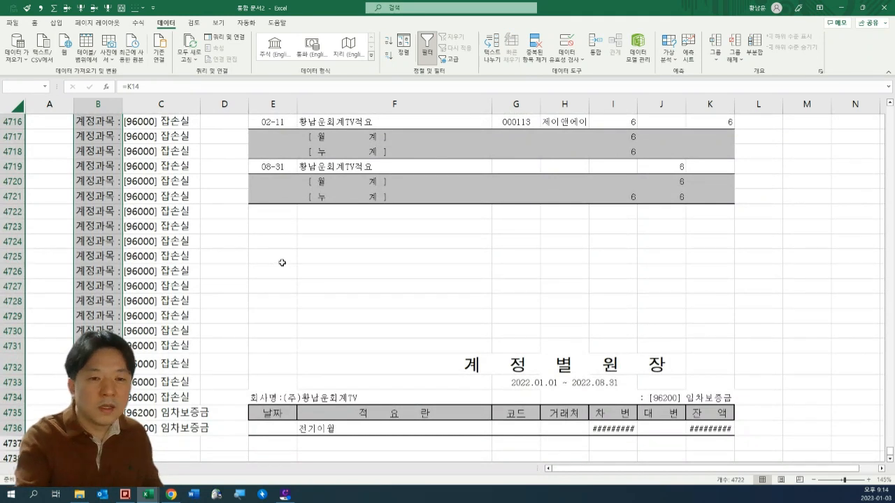
pyautogui.scroll(1, 238, 269)
pyautogui.scroll(4, 238, 268)
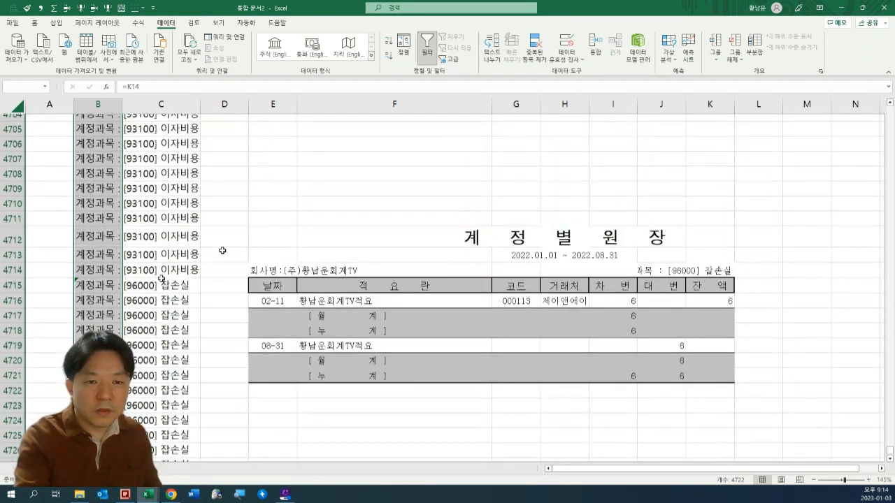
pyautogui.hotkey('ctrl', 'c')
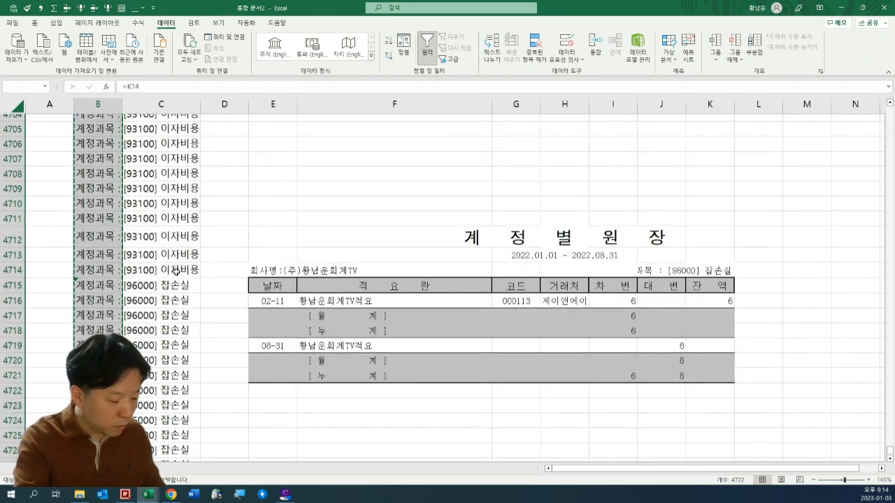
pyautogui.hotkey('alt', '1')
pyautogui.press('F2')
pyautogui.press('Escape')
pyautogui.hotkey('ctrl', 'shift', 'l')
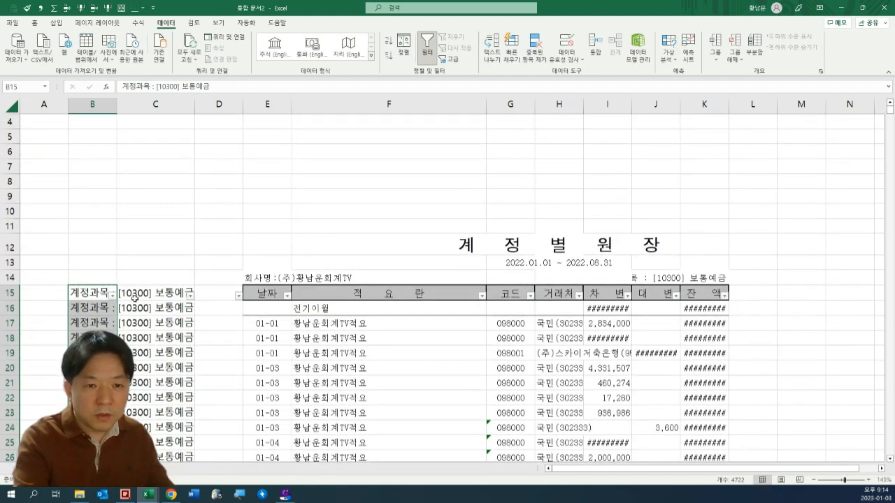
# Check the content of B15, the neighbouring cell C15 and the account name values in column B beneath them.
pyautogui.click(85, 292)
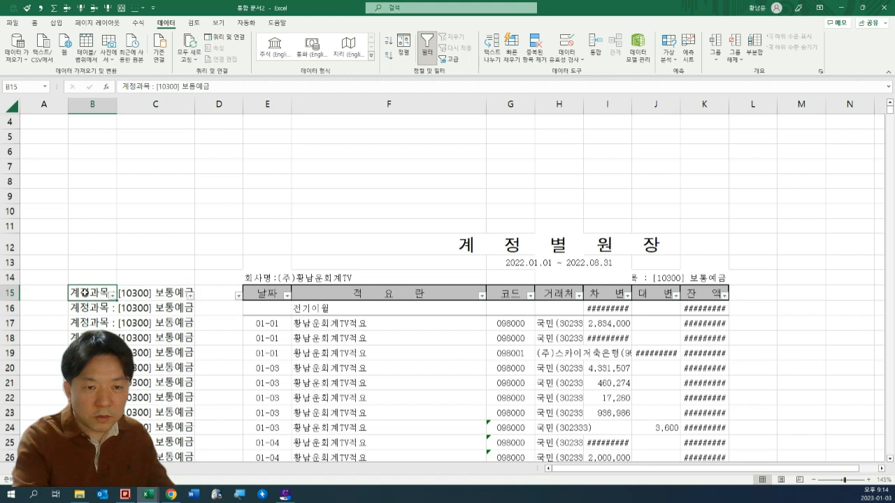
pyautogui.press('Right')
pyautogui.press('Left')
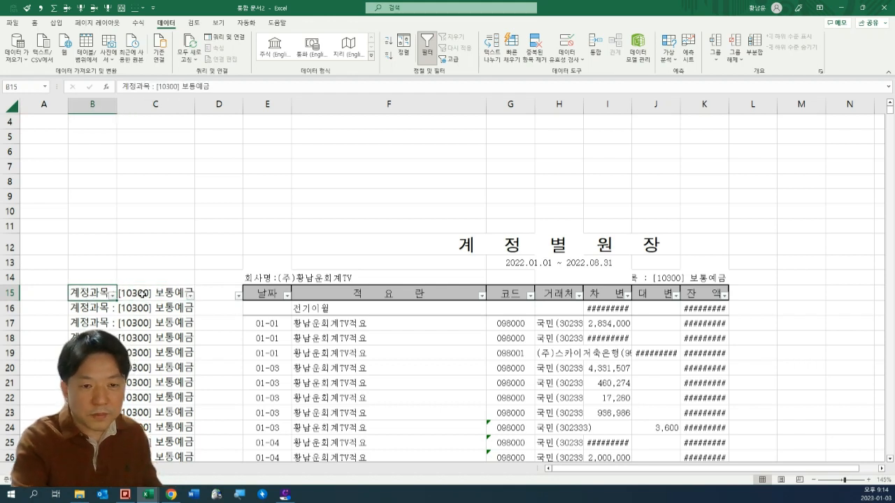
pyautogui.hotkey('ctrl', 'Down')
pyautogui.hotkey('ctrl', 'Up')
pyautogui.press('Up')
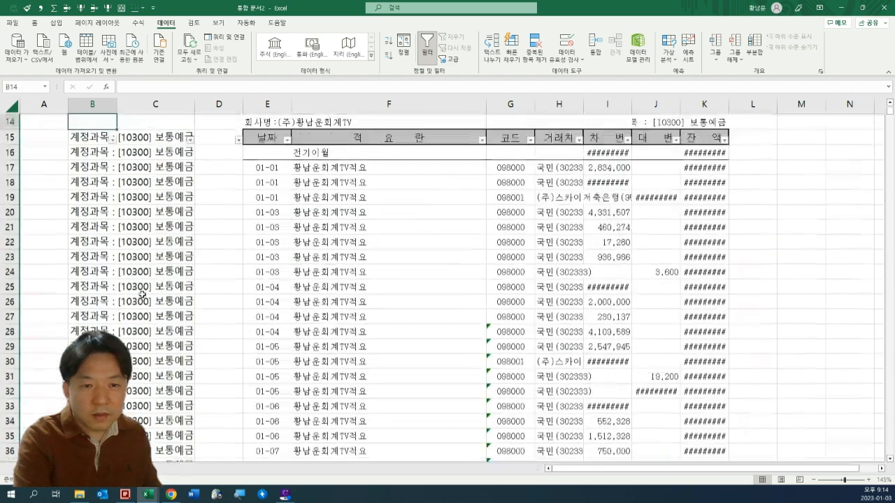
pyautogui.press('Right')
pyautogui.press('Down')
pyautogui.scroll(-9, 175, 287)
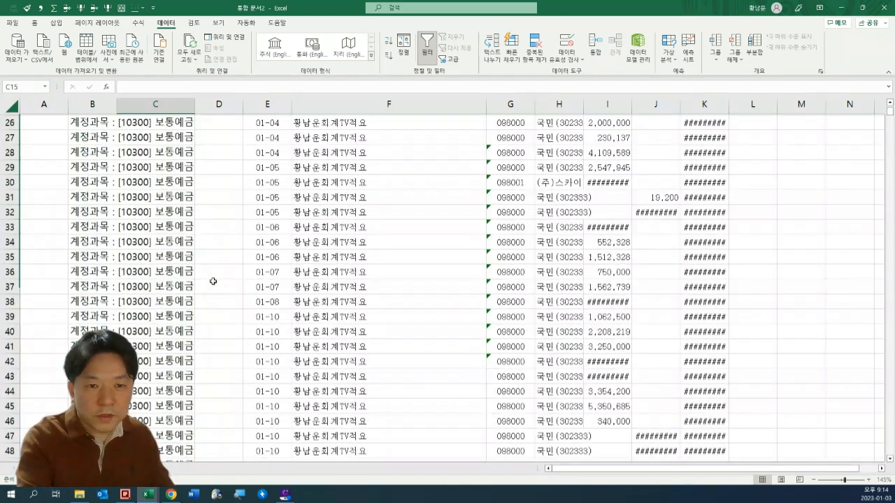
pyautogui.moveTo(891, 114)
pyautogui.mouseDown()
pyautogui.moveTo(892, 447)
pyautogui.moveTo(893, 105)
pyautogui.mouseUp()
pyautogui.scroll(-1, 221, 266)
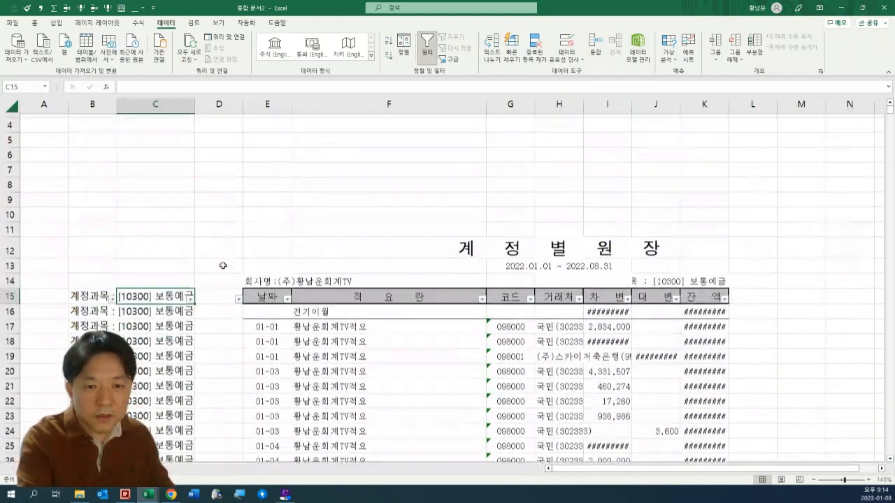
# Highlight the prefix "계정과목 :" within the text of cell B15, leaving the cell's content as it is.
pyautogui.press('Left')
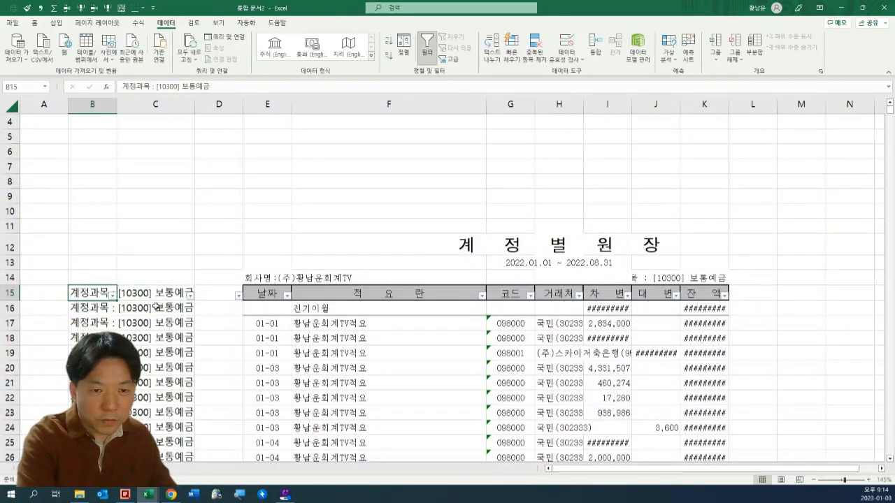
pyautogui.press('F2')
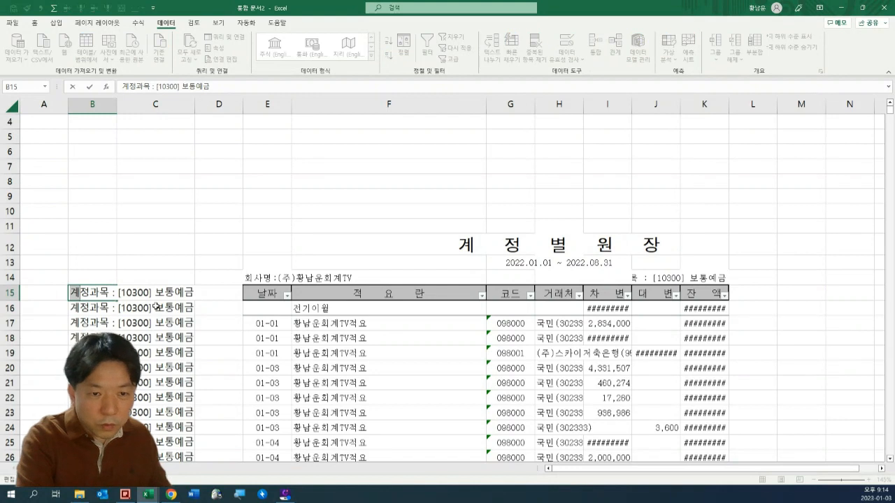
pyautogui.hotkey('shift', 'Right')
pyautogui.hotkey('shift', 'Right')
pyautogui.hotkey('shift', 'Right')
pyautogui.hotkey('shift', 'Right')
pyautogui.hotkey('shift', 'Right')
pyautogui.hotkey('shift', 'Right')
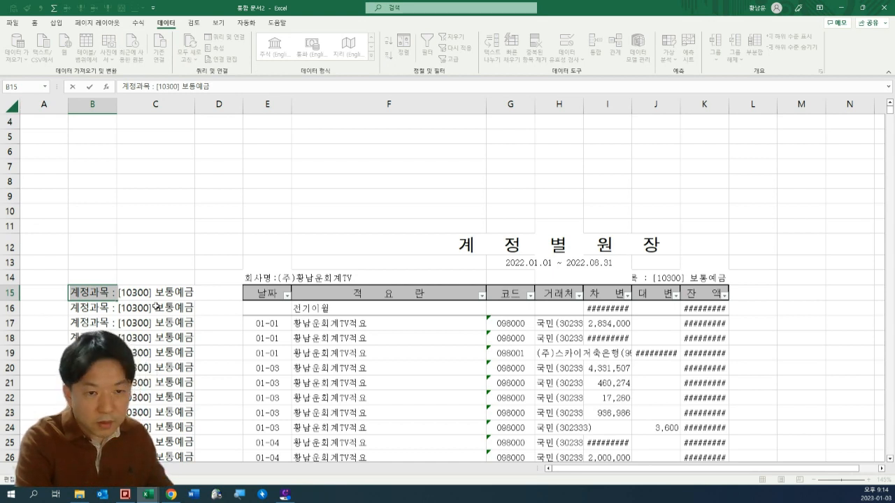
pyautogui.press('Escape')
# Remove the prefix "계정과목 :" from all cells in B15:B4736 by replacing it with nothing, and return to B15.
pyautogui.hotkey('ctrl', 'shift', 'l')
pyautogui.hotkey('ctrl', 'shift', 'Down')
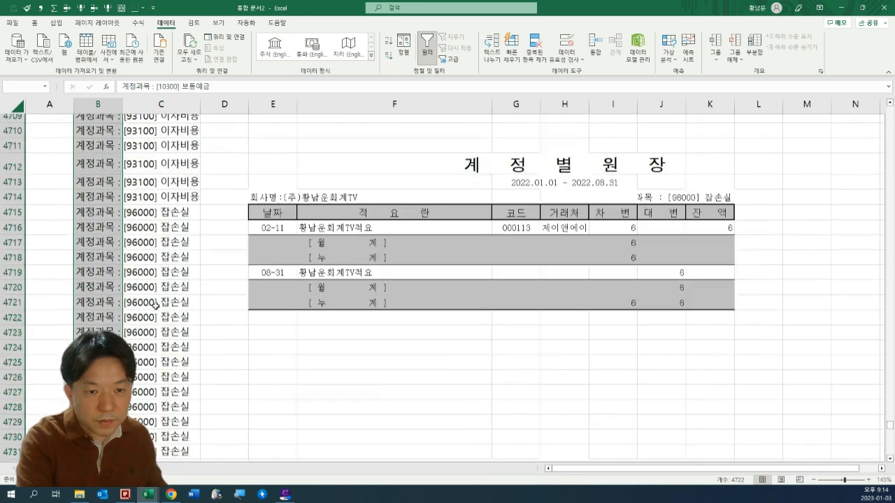
pyautogui.hotkey('ctrl', 'h')
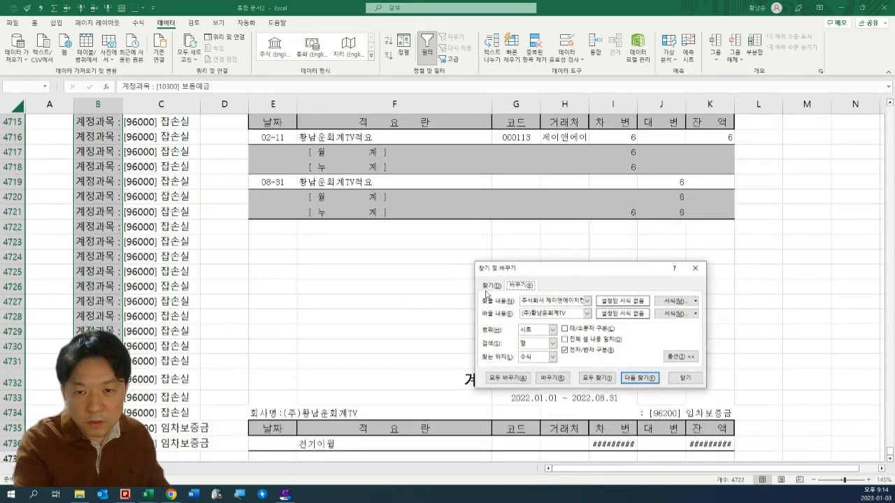
pyautogui.tripleClick(535, 302)
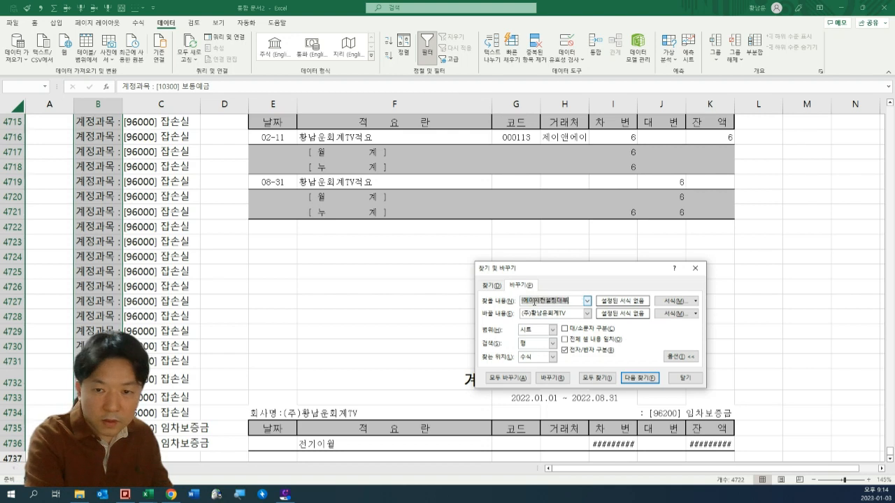
pyautogui.write('계정과목 :')
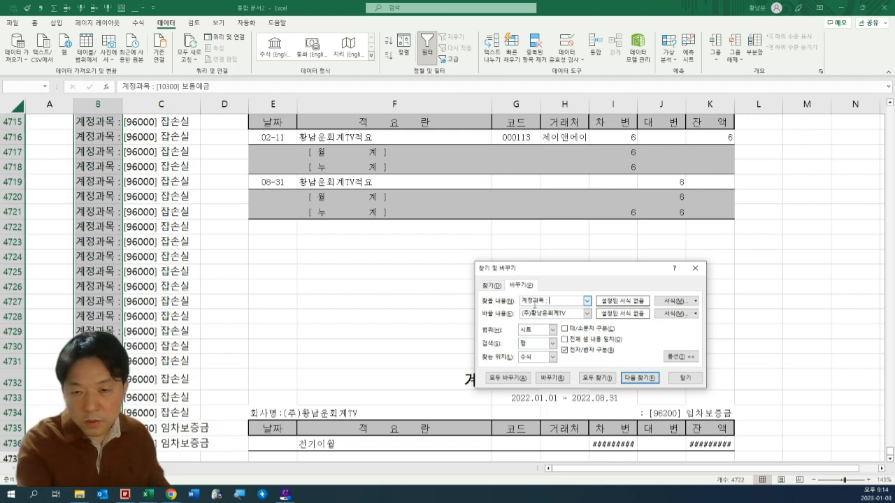
pyautogui.tripleClick(558, 312)
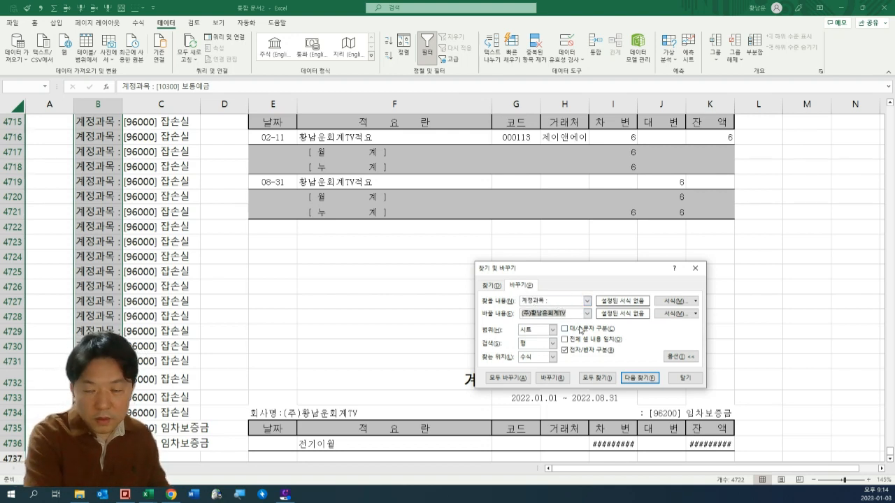
pyautogui.press('BackSpace')
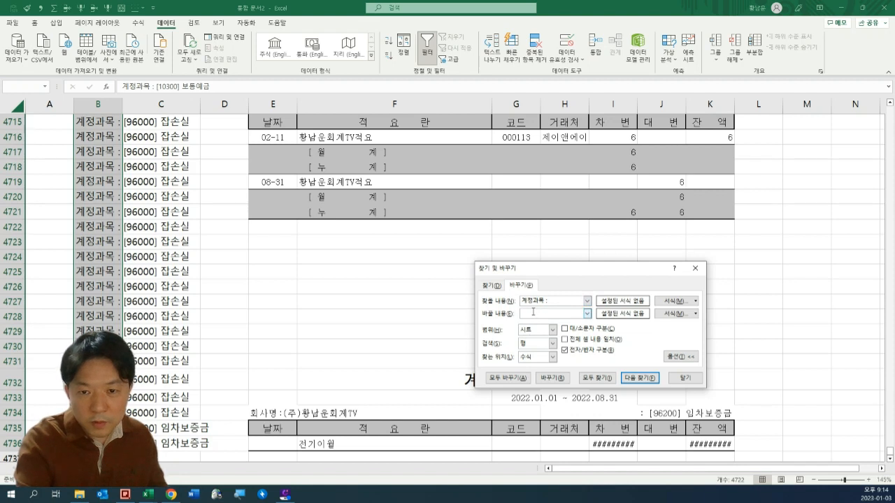
pyautogui.click(505, 379)
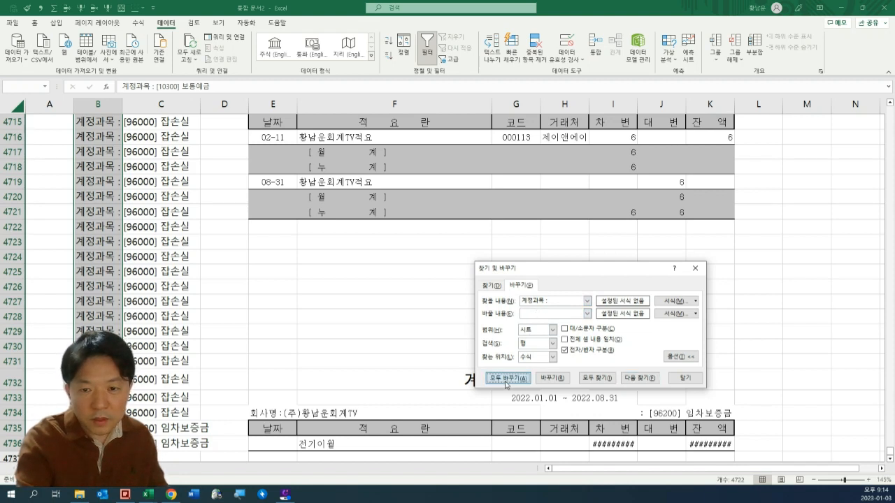
pyautogui.click(463, 281)
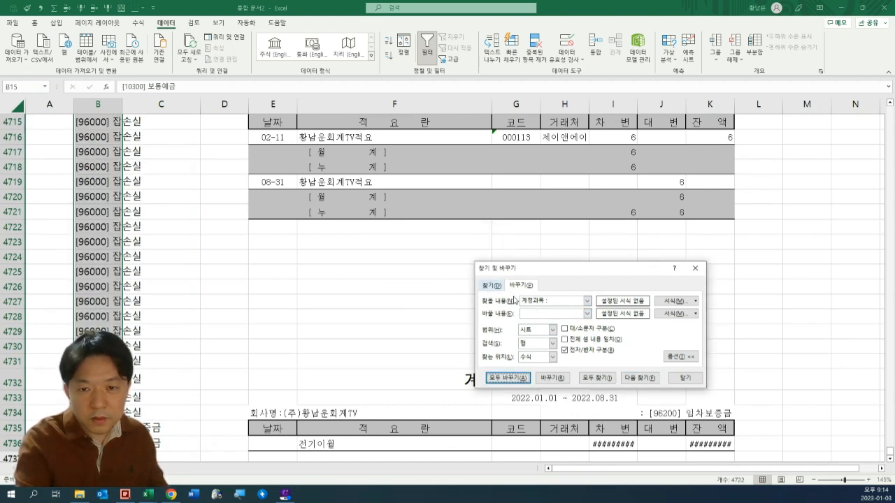
pyautogui.click(685, 378)
pyautogui.scroll(7, 889, 127)
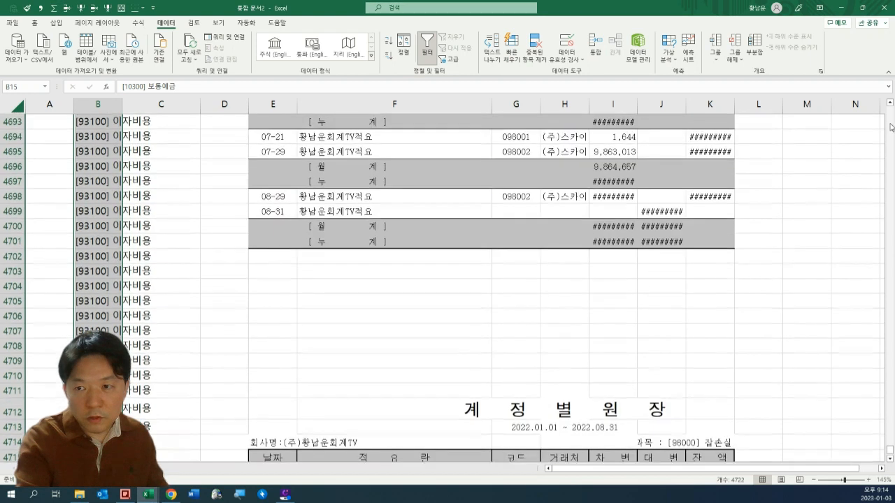
pyautogui.moveTo(890, 453); pyautogui.dragTo(890, 109)
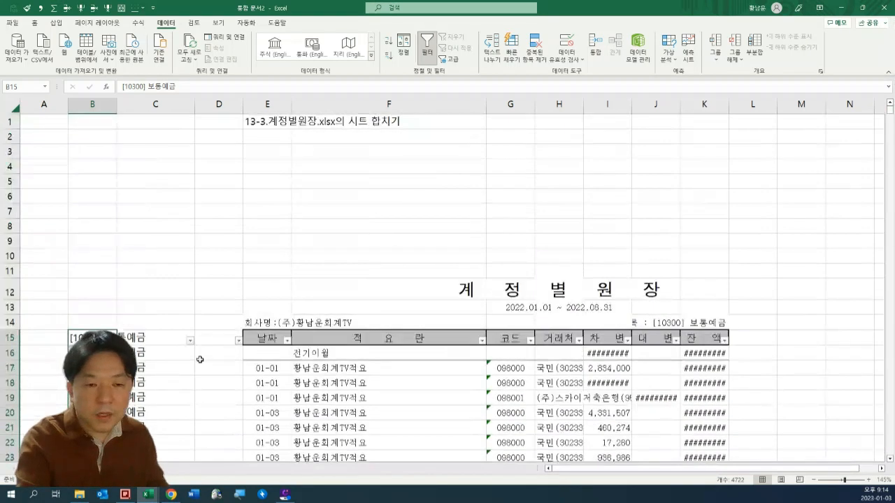
pyautogui.scroll(-3, 101, 233)
pyautogui.click(94, 206)
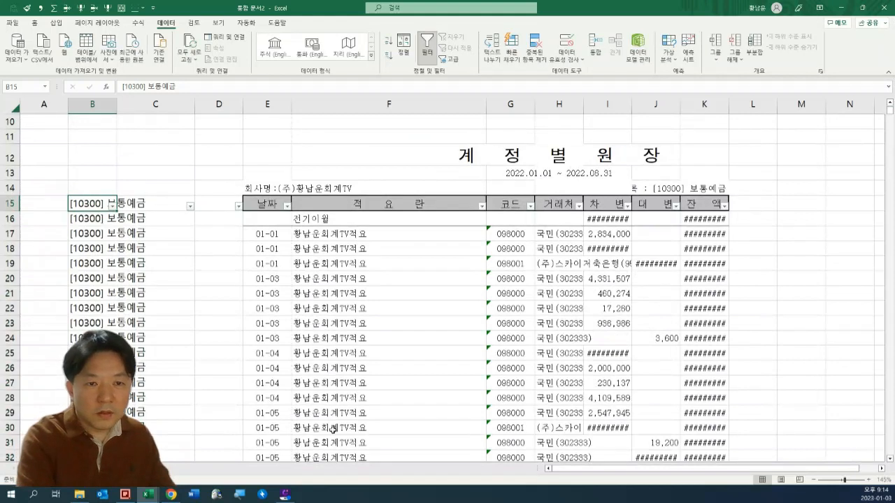
pyautogui.press('F2')
pyautogui.press('Return')
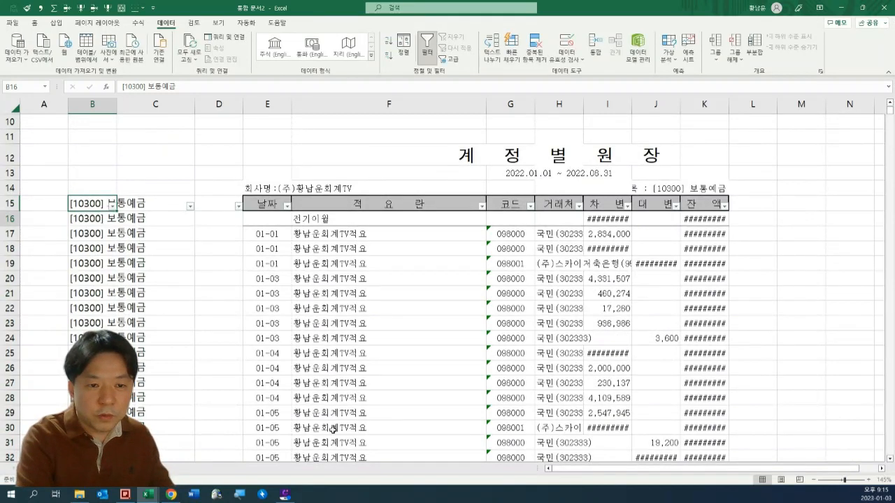
pyautogui.hotkey('ctrl', 'shift', 'Down')
pyautogui.hotkey('ctrl', 'Up')
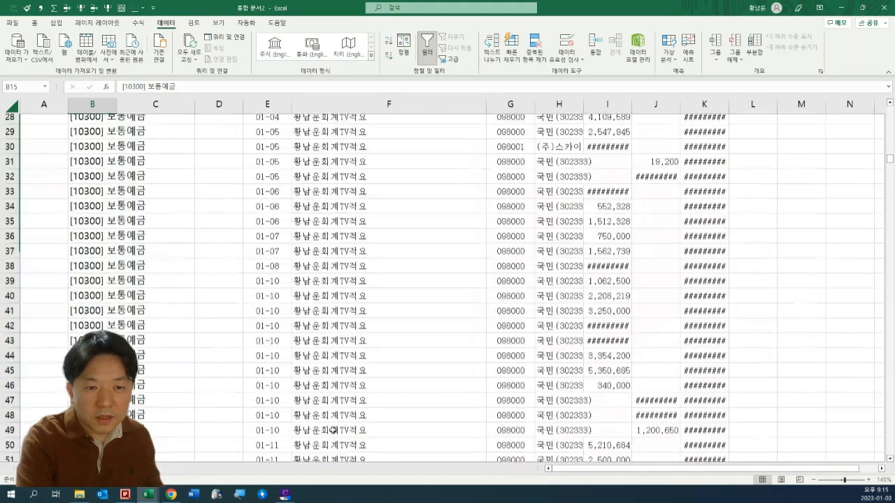
# Enter the column headings 계정코드 in B14 and 계정과목명 in C14.
pyautogui.press('Up')
pyautogui.press('Up')
pyautogui.press('Down')
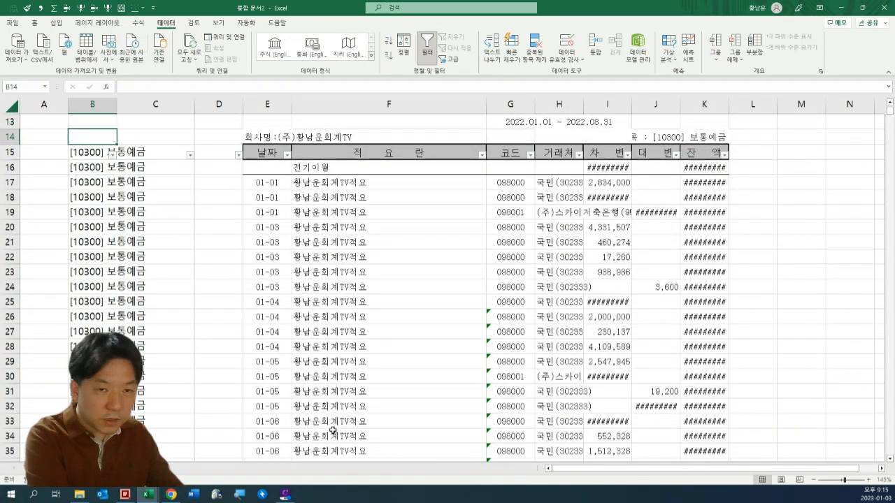
pyautogui.write('계정콛')
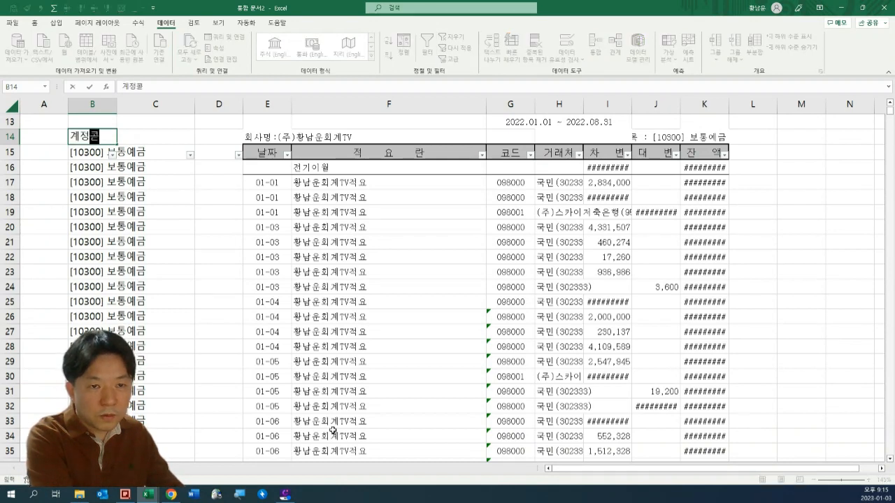
pyautogui.write('ㅡ')
pyautogui.press('Tab')
pyautogui.write('계저')
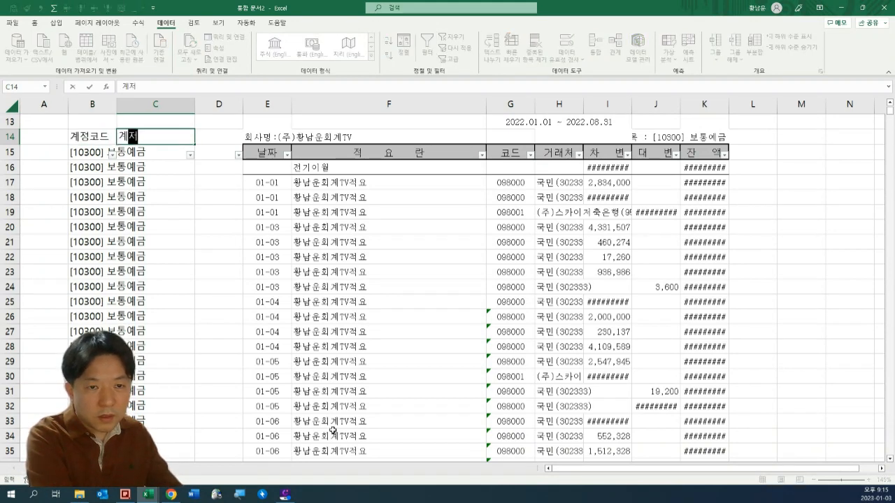
pyautogui.write('ㅇ과목명')
pyautogui.press('Return')
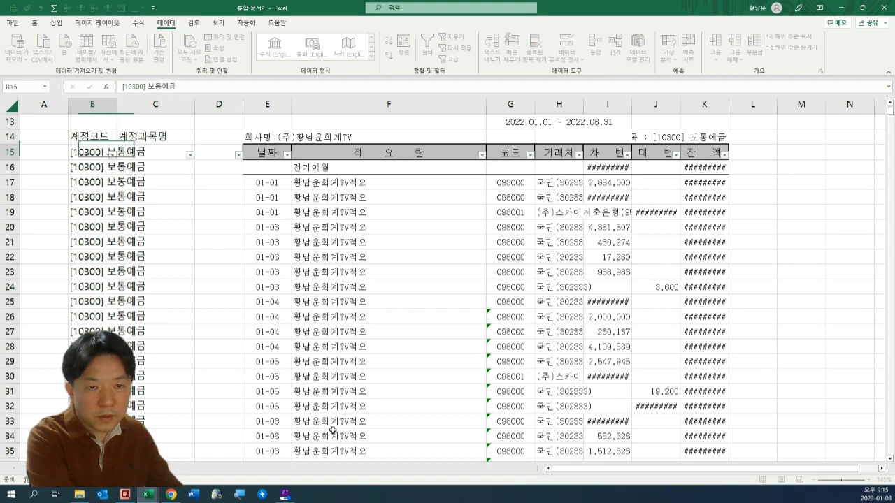
# Split B15:B4736 into columns B and C with Text to Columns, using only the custom delimiter "]" and General format.
pyautogui.hotkey('ctrl', 'shift', 'Down')
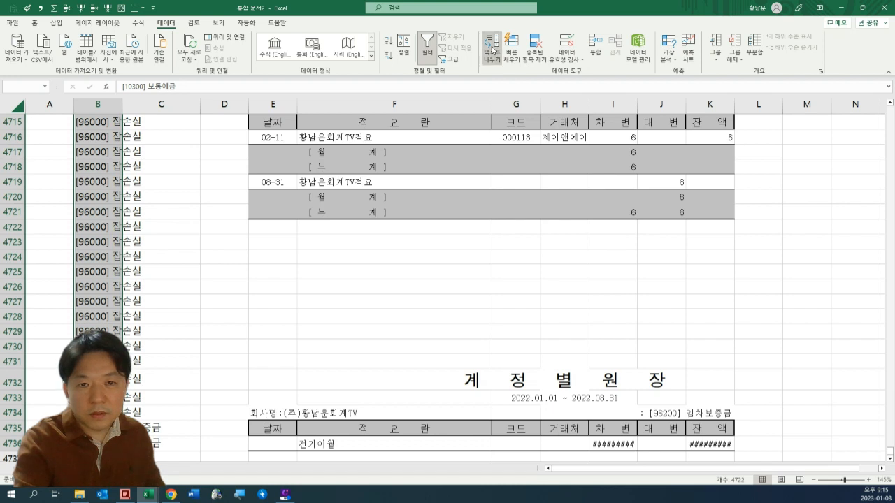
pyautogui.click(493, 49)
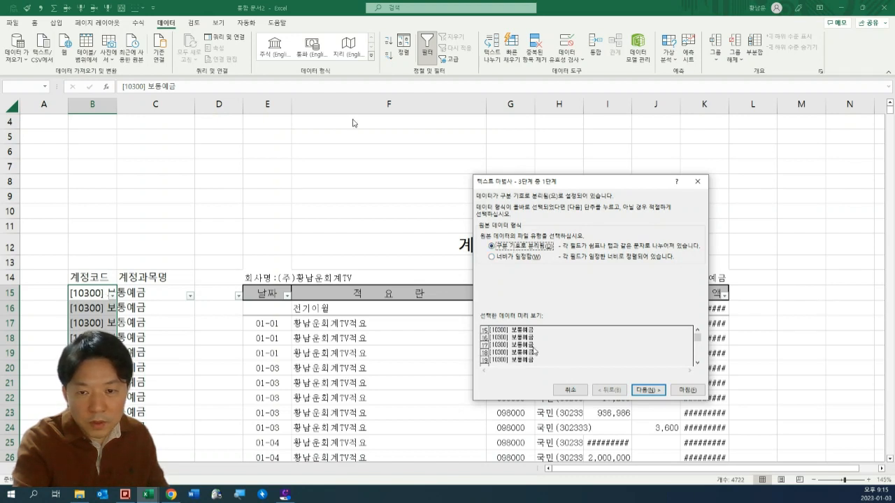
pyautogui.click(642, 390)
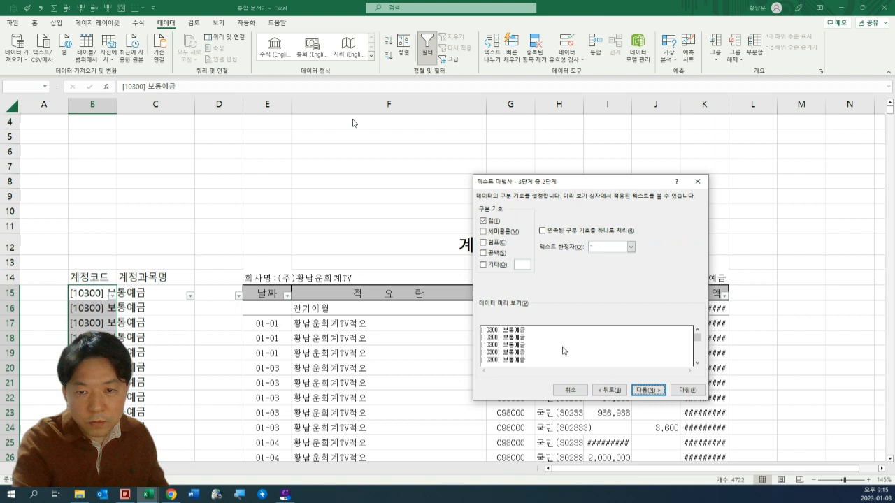
pyautogui.click(483, 265)
pyautogui.click(483, 221)
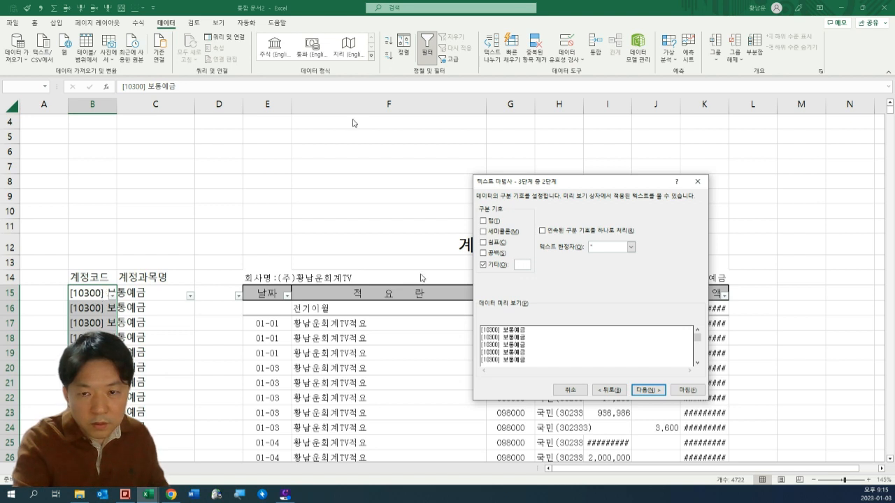
pyautogui.write(']')
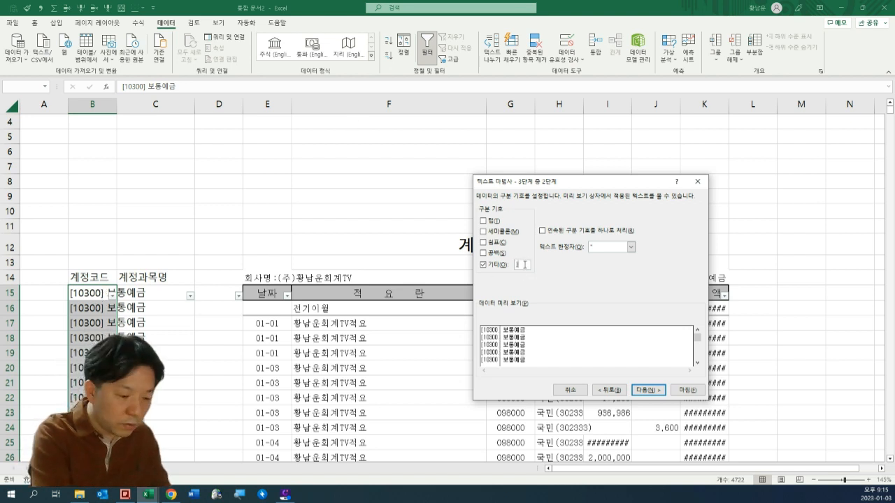
pyautogui.click(646, 392)
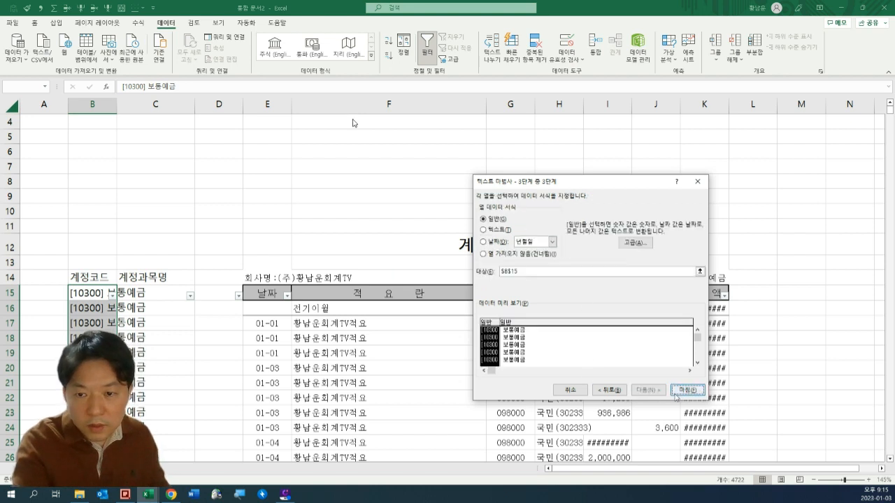
pyautogui.click(686, 392)
# Check the split account names in column C and the content of the account code cell B15.
pyautogui.click(210, 346)
pyautogui.hotkey('ctrl', 'shift', 'Down')
pyautogui.click(210, 345)
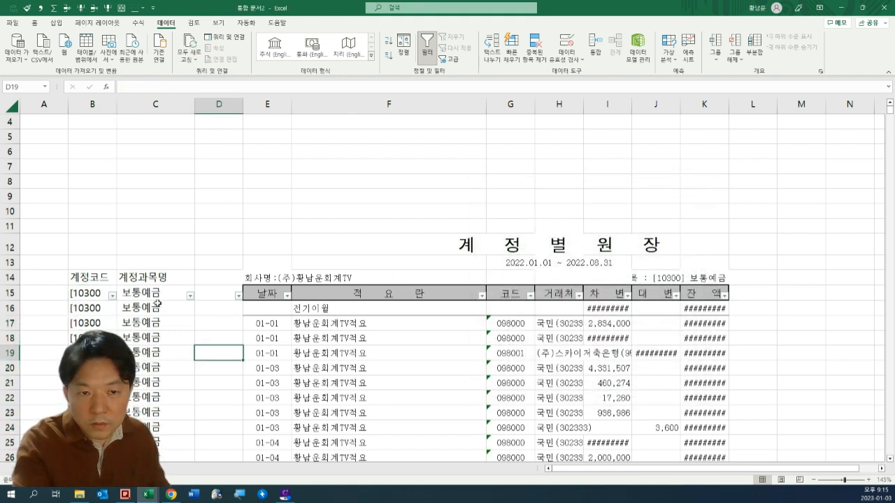
pyautogui.click(154, 295)
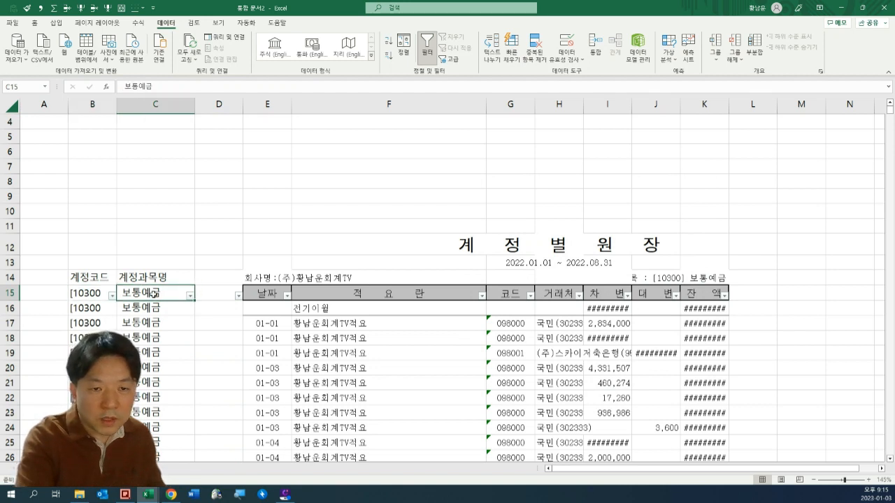
pyautogui.hotkey('ctrl', 'shift', 'Down')
pyautogui.press('Left')
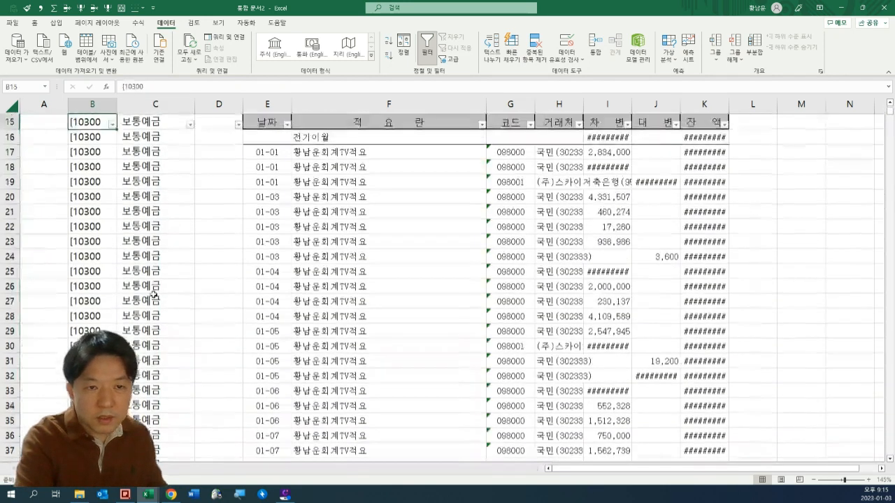
pyautogui.press('Up')
pyautogui.press('Up')
pyautogui.press('Down')
pyautogui.press('Down')
pyautogui.press('F2')
pyautogui.press('Home')
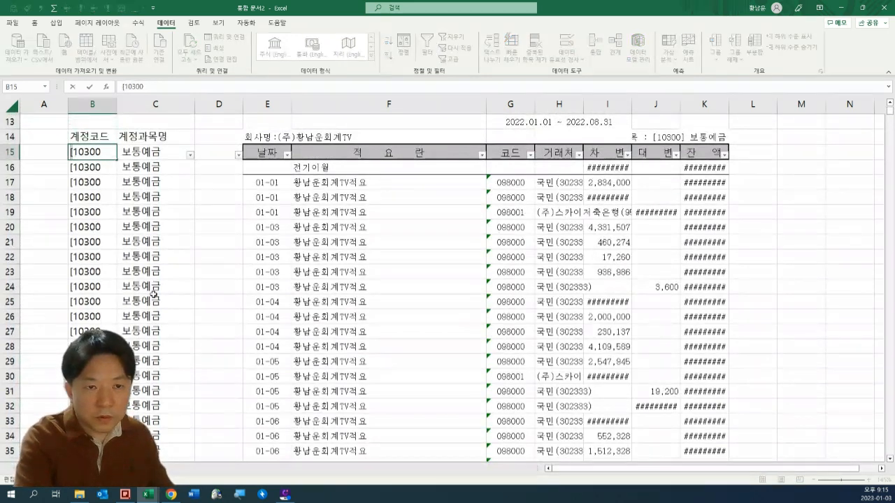
pyautogui.press('Escape')
# Remove the "[" from all account codes in B15:B4736 by replacing it with nothing.
pyautogui.hotkey('ctrl', 'shift', 'Down')
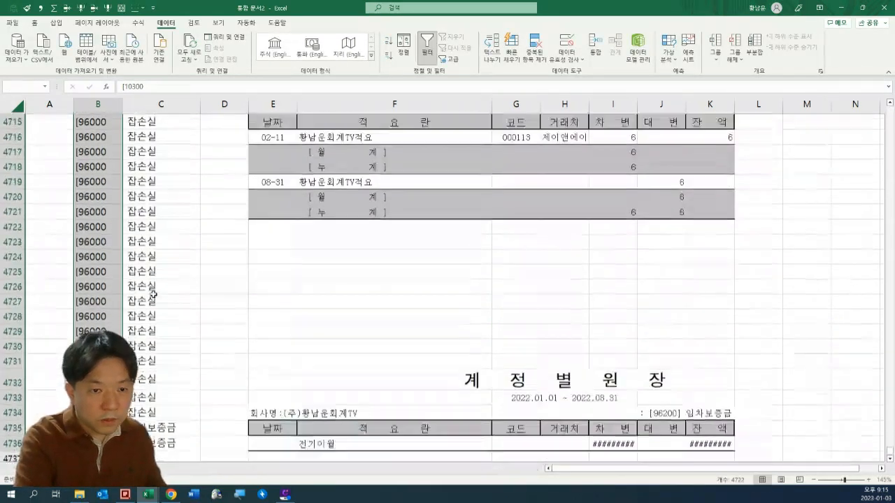
pyautogui.hotkey('ctrl', 'h')
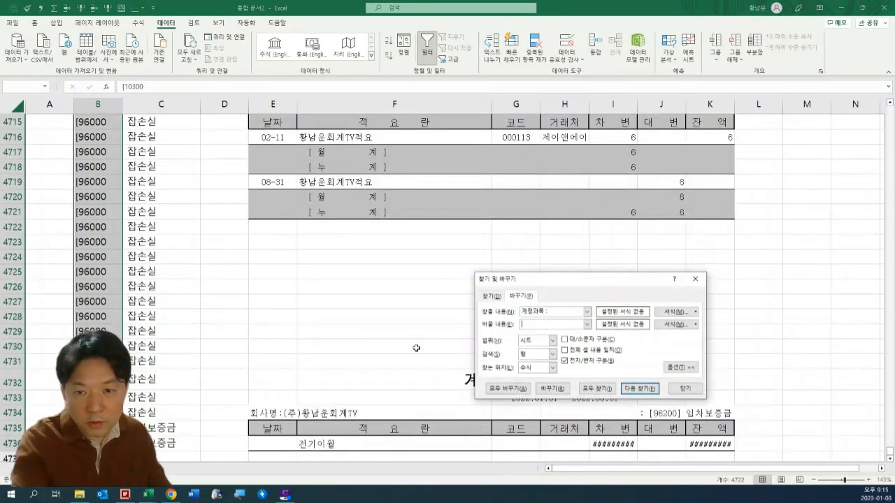
pyautogui.hotkey('shift', 'Tab')
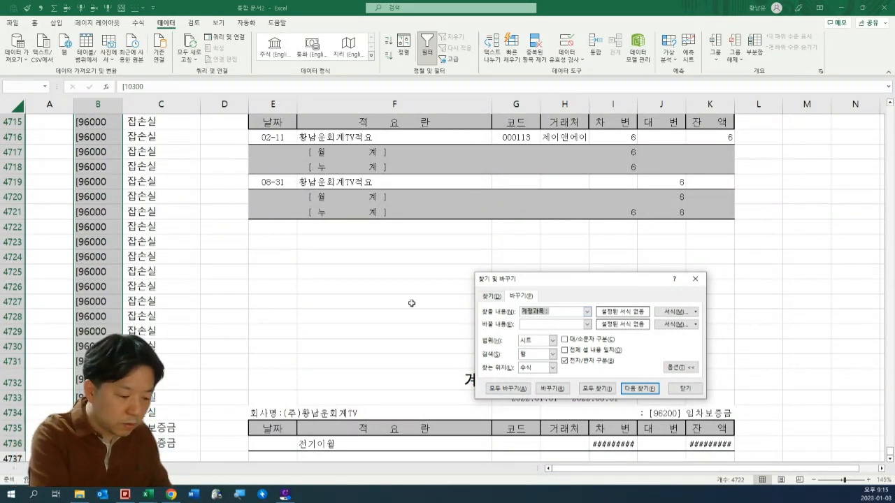
pyautogui.click(514, 386)
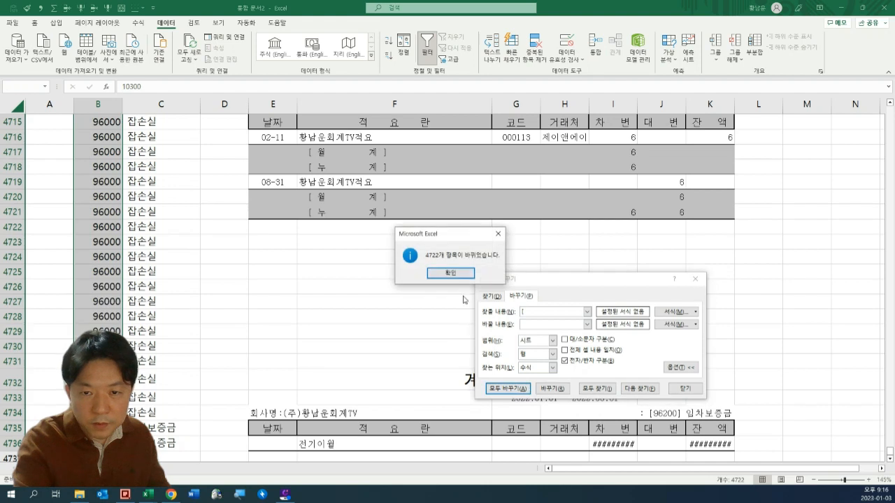
pyautogui.click(451, 279)
pyautogui.click(684, 388)
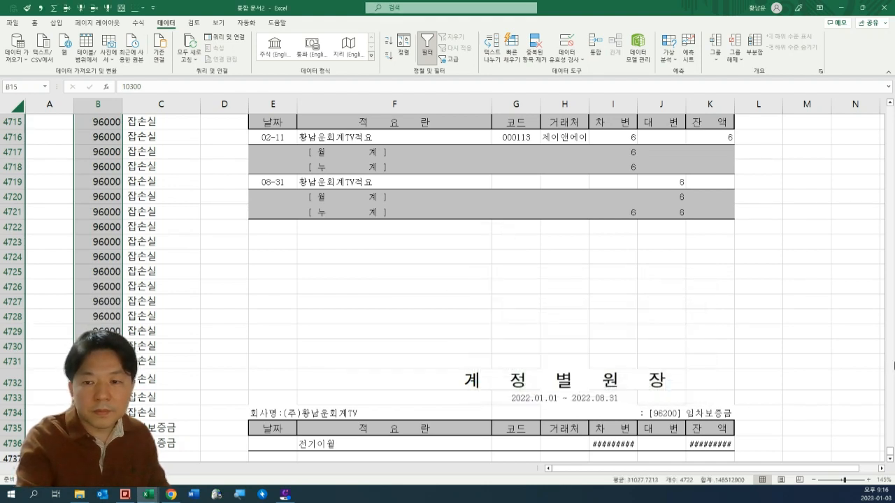
# Copy the headings 계정코드 and 계정과목명 from B14:C14 into the filter header row at B15:C15.
pyautogui.moveTo(889, 455); pyautogui.dragTo(889, 110)
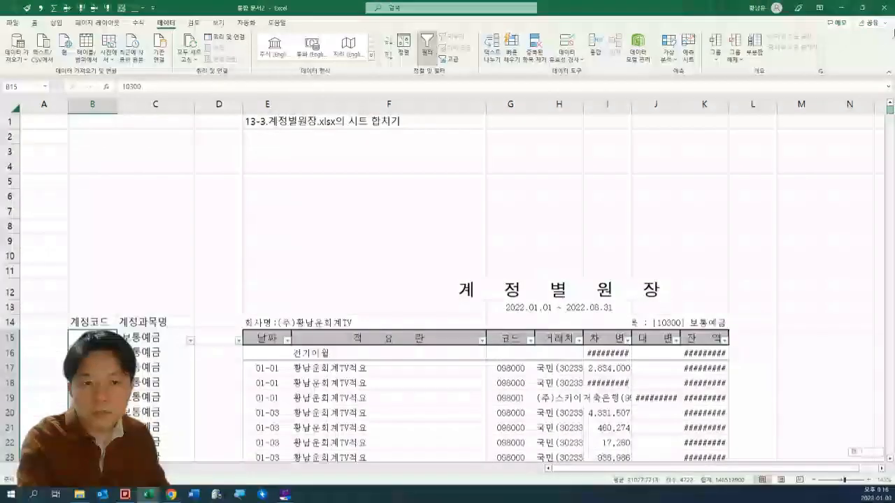
pyautogui.scroll(-2, 185, 296)
pyautogui.moveTo(183, 293); pyautogui.dragTo(168, 279)
pyautogui.click(150, 248)
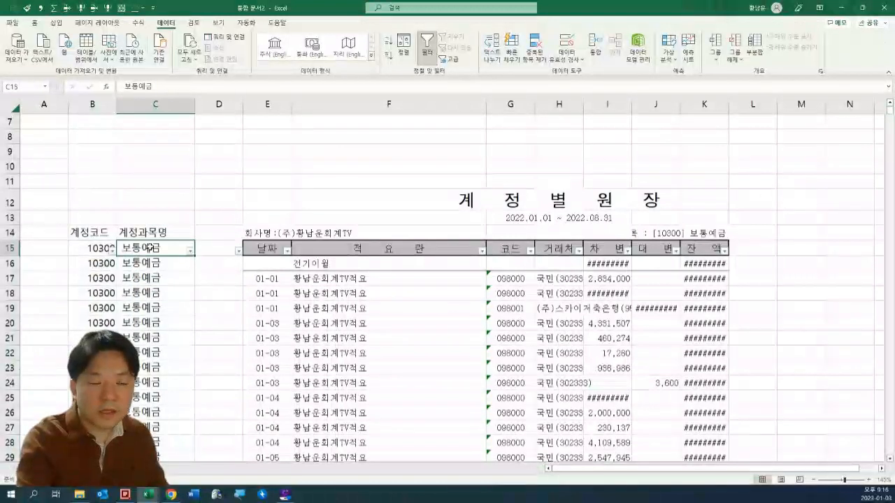
pyautogui.press('Up')
pyautogui.press('Right')
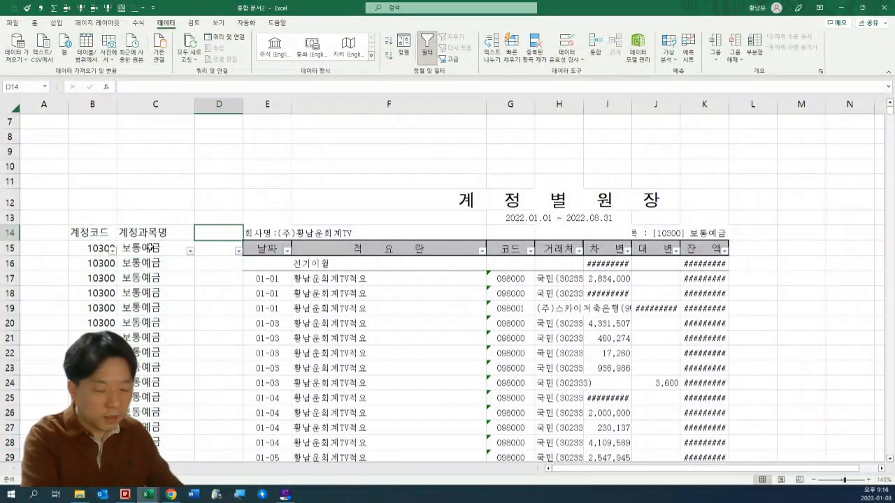
pyautogui.press('Left')
pyautogui.press('Left')
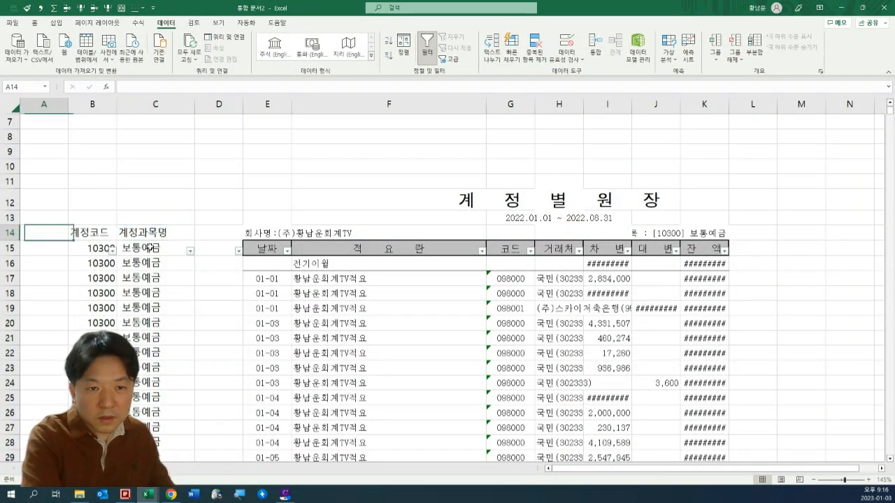
pyautogui.hotkey('shift', 'Right')
pyautogui.hotkey('shift', 'Left')
pyautogui.hotkey('shift', 'Right')
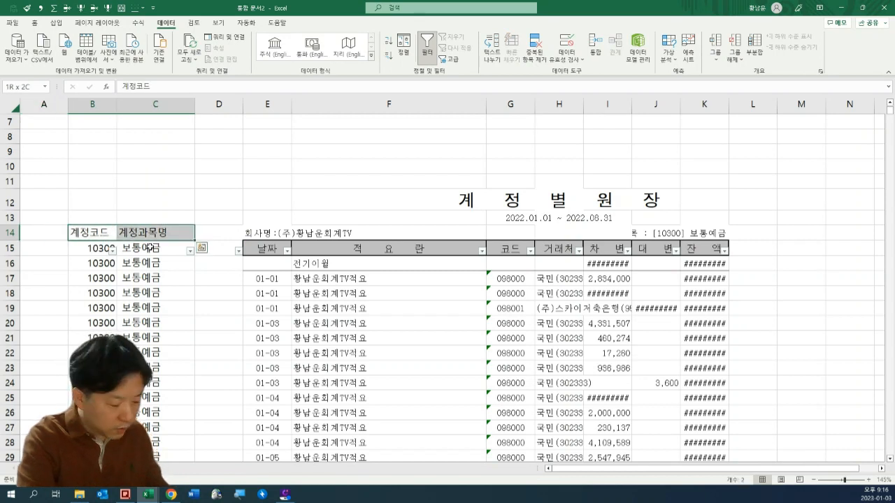
pyautogui.hotkey('ctrl', 'c')
pyautogui.press('Down')
pyautogui.hotkey('ctrl', 'v')
# Clear the contents of B14:D14 above the filter header row.
pyautogui.press('Up')
pyautogui.hotkey('shift', 'Right')
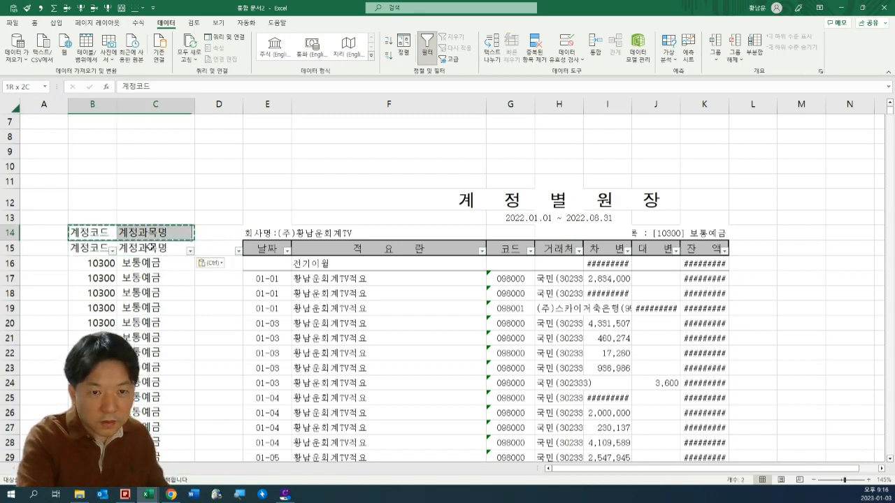
pyautogui.hotkey('shift', 'Right')
pyautogui.hotkey('shift', 'Right')
pyautogui.hotkey('shift', 'Left')
pyautogui.press('Delete')
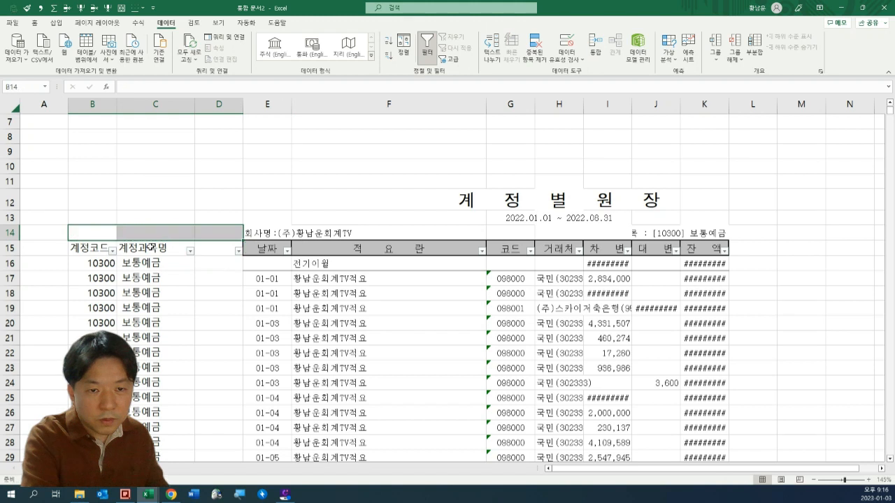
# Enter the column heading 월 in D15.
pyautogui.press('Down')
pyautogui.press('Right')
pyautogui.press('Right')
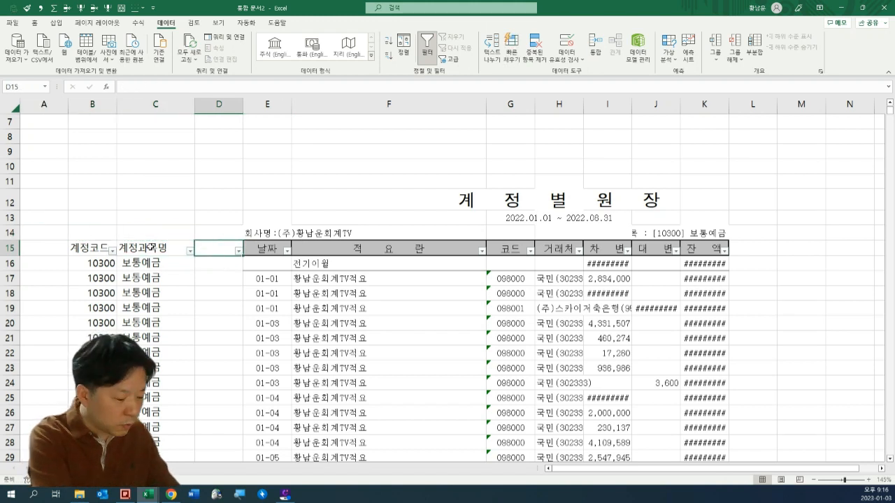
pyautogui.write('월')
pyautogui.press('Return')
# Check how the dates are stored in cells E18 and E17, leaving their content as it is.
pyautogui.press('Right')
pyautogui.press('Down')
pyautogui.press('Down')
pyautogui.press('F2')
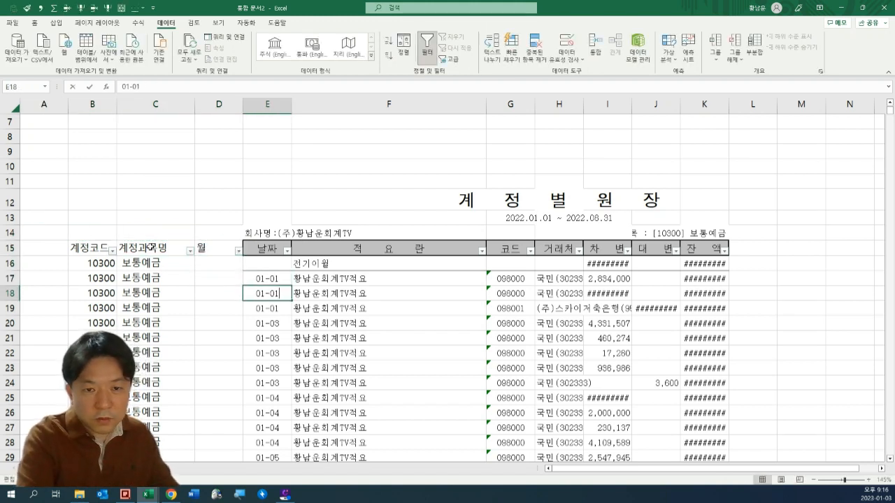
pyautogui.press('Escape')
pyautogui.press('Up')
pyautogui.press('F2')
pyautogui.press('Escape')
pyautogui.press('Left')
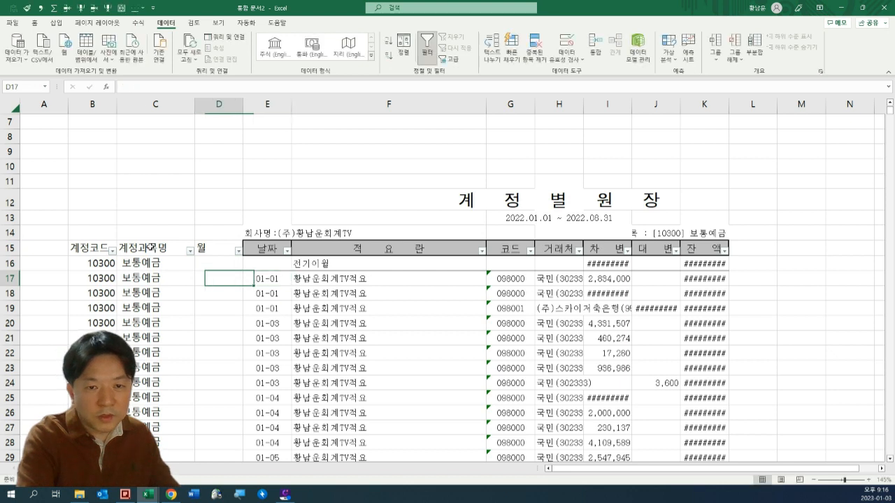
# Enter the formula =LEFT(E17,2) in D17 to extract the month from the date.
pyautogui.press('Up')
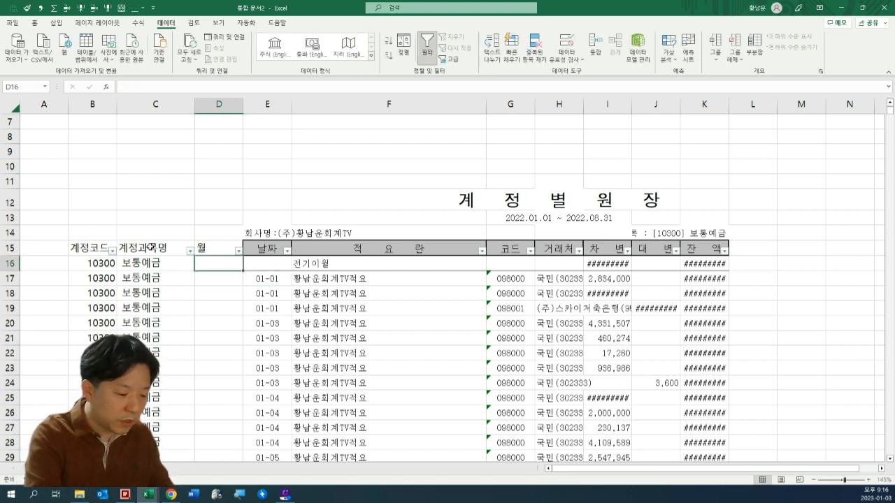
pyautogui.press('Escape')
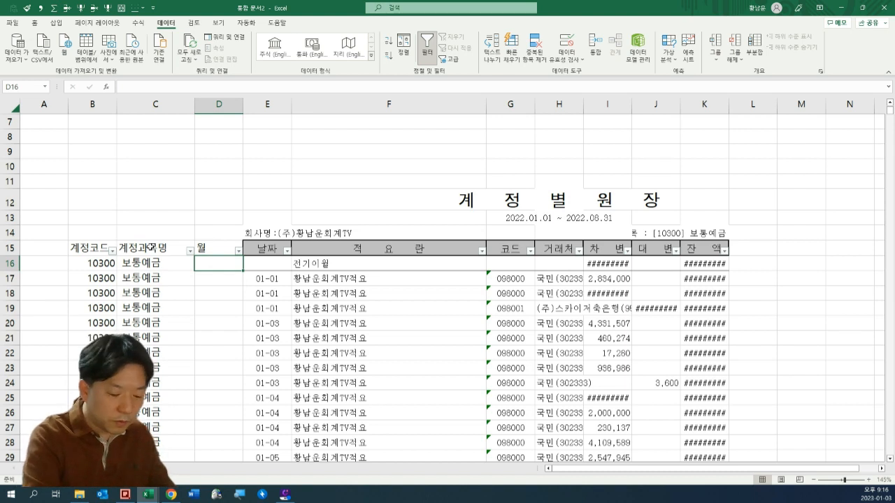
pyautogui.press('Down')
pyautogui.write('=')
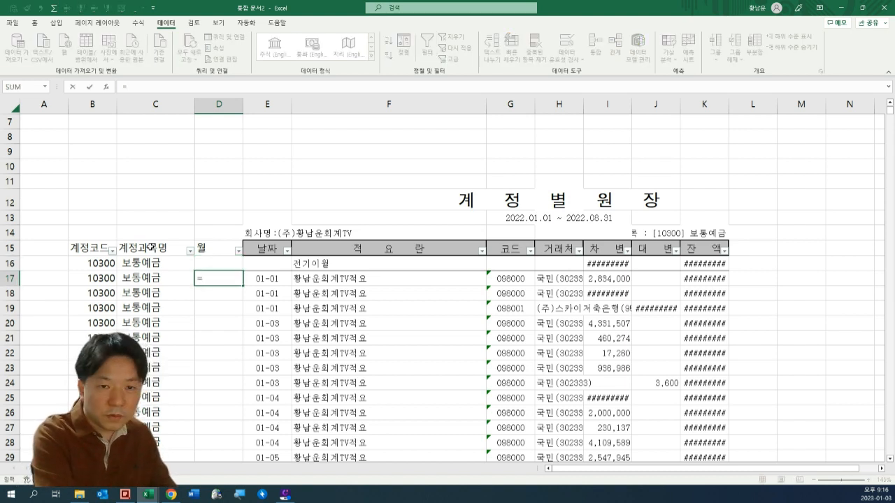
pyautogui.write('ㅣㄷㄹ')
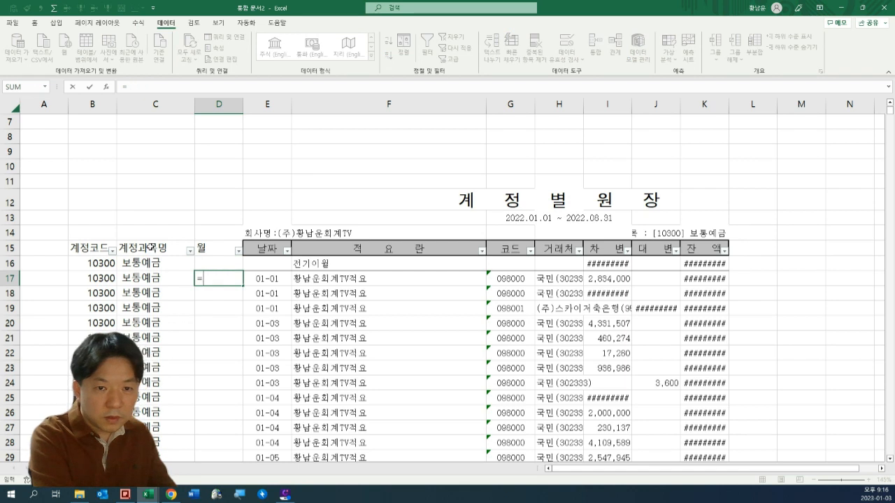
pyautogui.write('left')
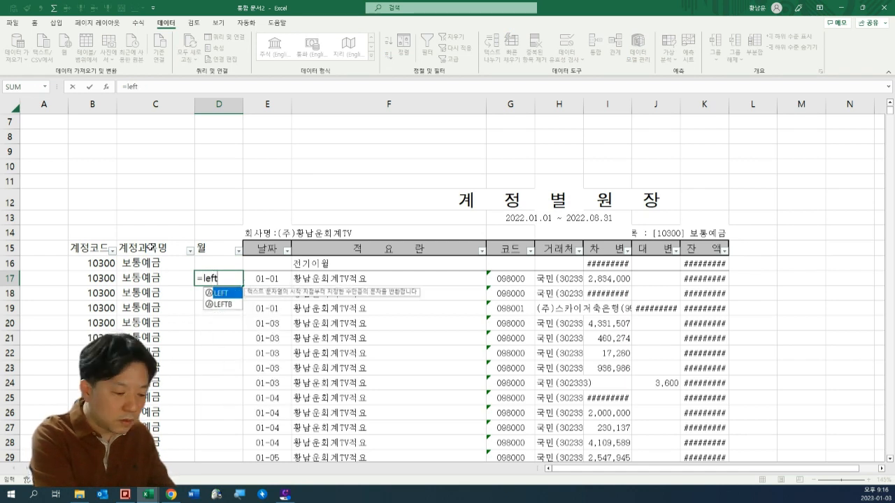
pyautogui.write('(')
pyautogui.press('Right')
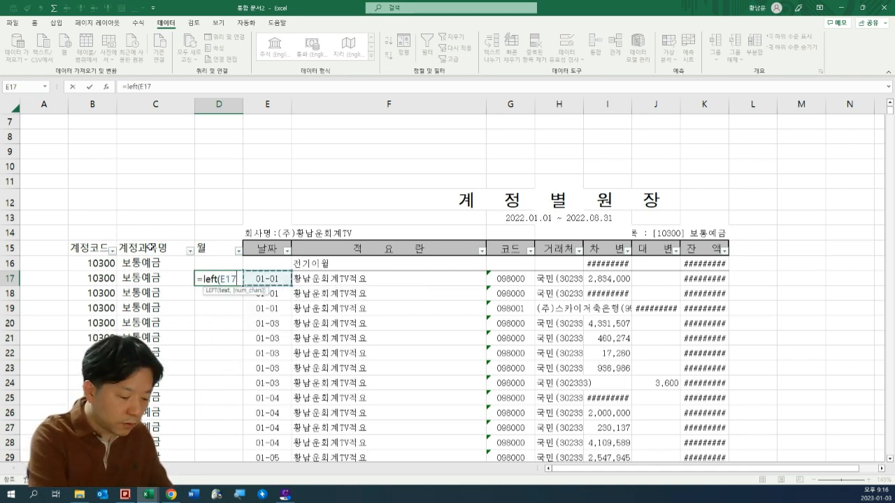
pyautogui.write(',2')
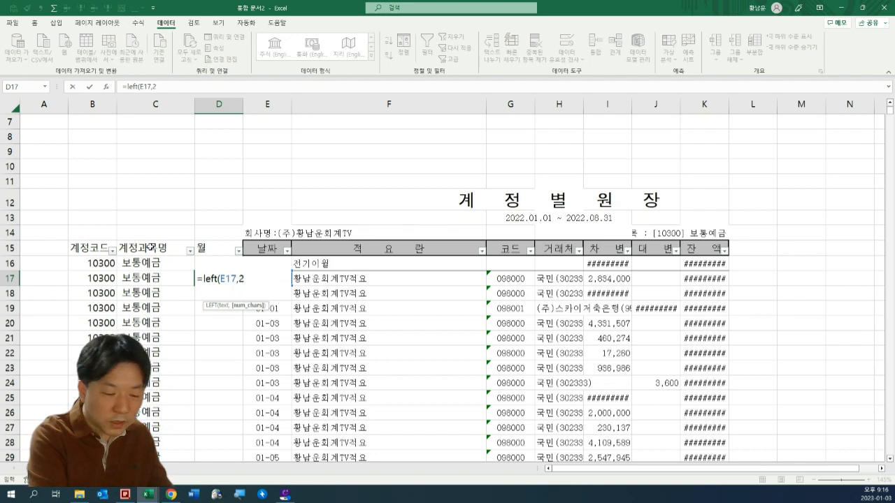
pyautogui.write(')')
pyautogui.press('Return')
# Extend the month formula over D16:D4736 and check the copied formula in the last row.
pyautogui.press('Up')
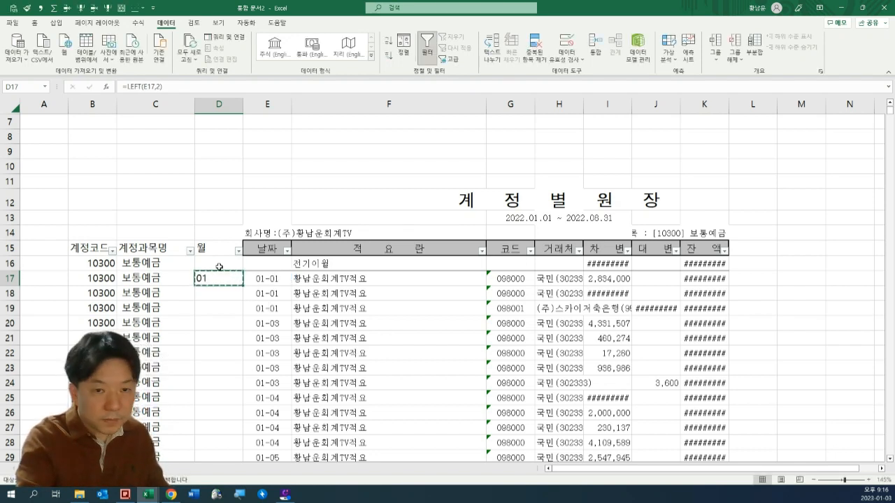
pyautogui.hotkey('ctrl', 'c')
pyautogui.hotkey('ctrl', 'v')
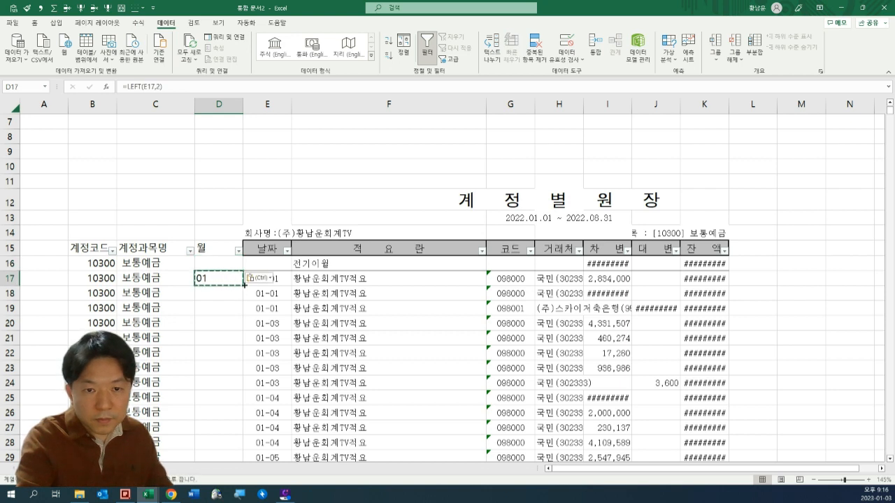
pyautogui.doubleClick(243, 285)
pyautogui.click(226, 282)
pyautogui.hotkey('ctrl', 'shift', 'Down')
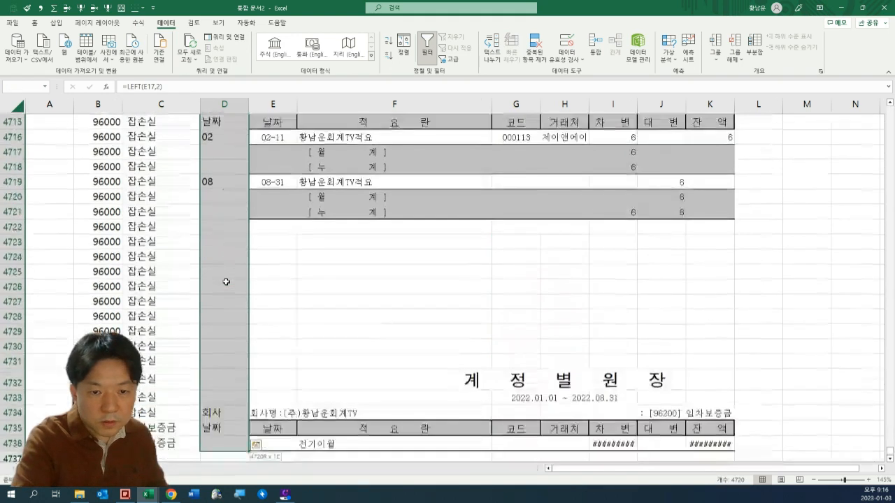
pyautogui.scroll(-2, 214, 353)
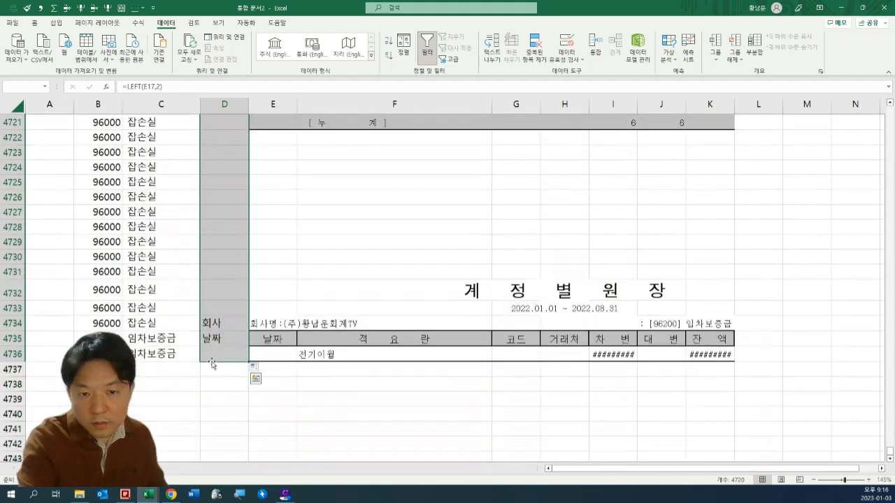
pyautogui.click(214, 353)
pyautogui.press('F2')
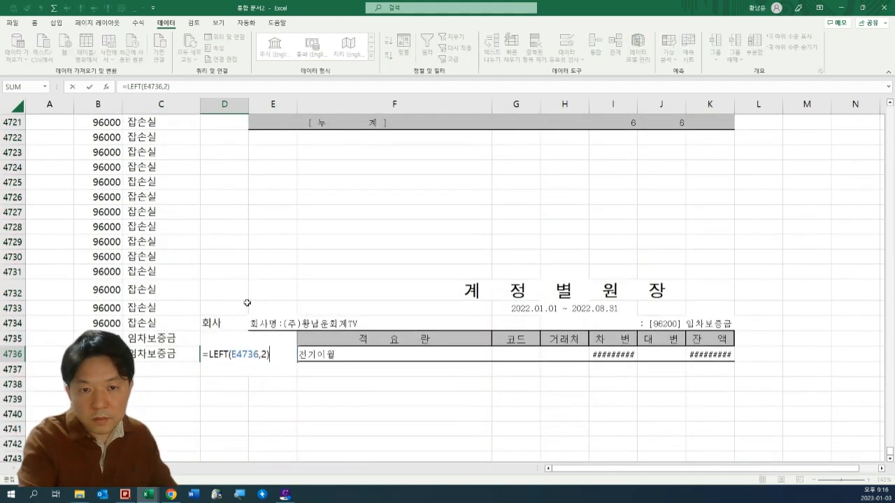
pyautogui.doubleClick(244, 256)
pyautogui.press('Escape')
pyautogui.scroll(7, 273, 255)
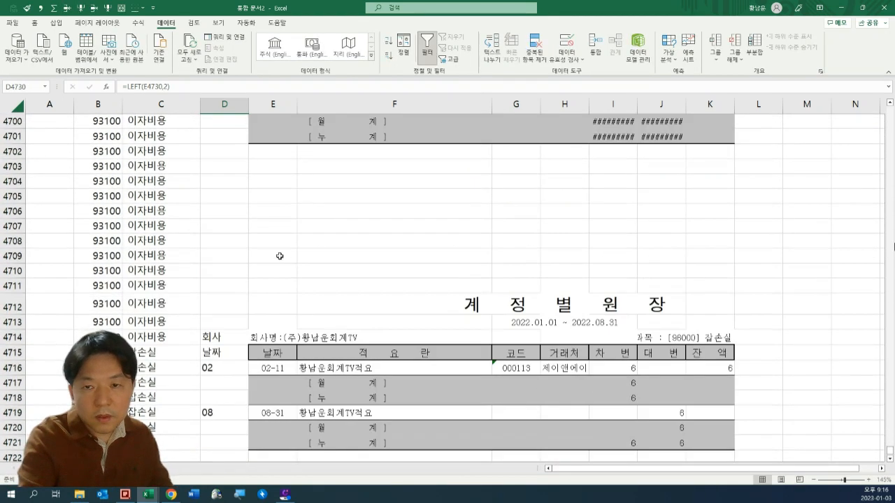
# Replace the month formulas in D16:D4736 with their values.
pyautogui.moveTo(889, 451); pyautogui.dragTo(889, 106)
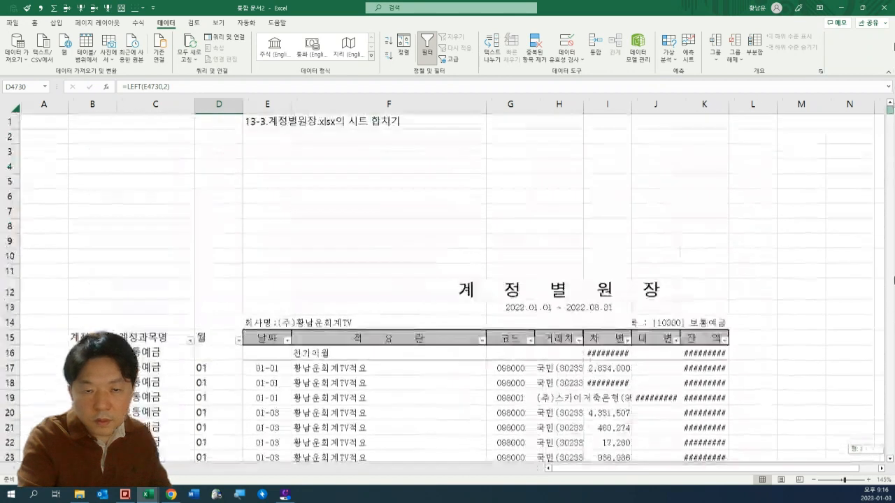
pyautogui.click(224, 358)
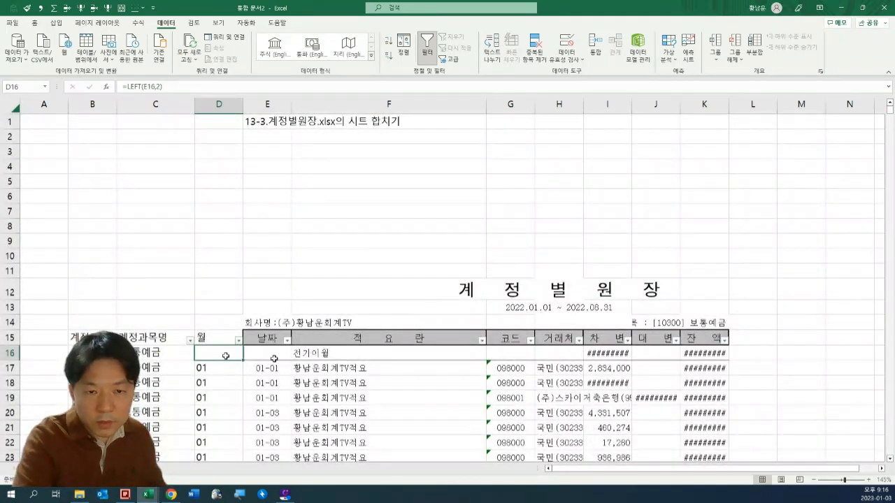
pyautogui.hotkey('ctrl', 'shift', 'Down')
pyautogui.hotkey('ctrl', 'c')
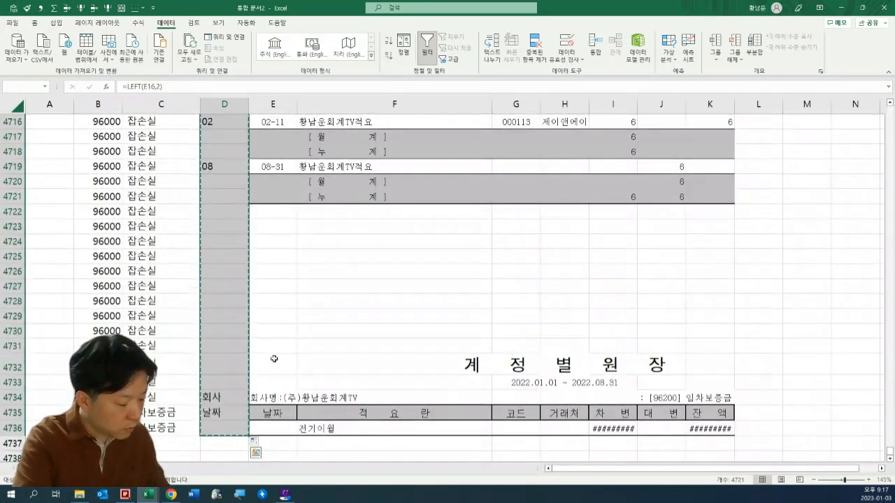
pyautogui.hotkey('alt', '1')
pyautogui.press('Escape')
pyautogui.scroll(1, 274, 359)
# Convert the text months in D17:D4736 to numbers with Text to Columns, keeping the default settings.
pyautogui.press('Down')
pyautogui.press('Down')
pyautogui.press('Up')
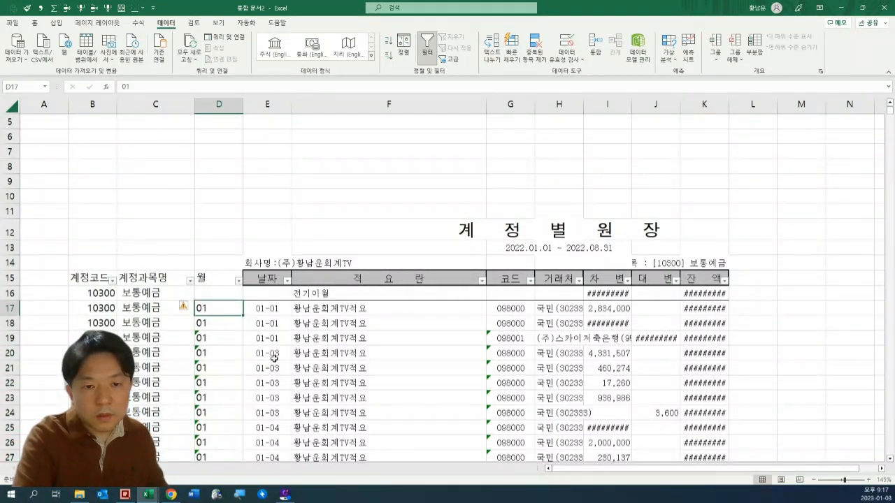
pyautogui.hotkey('ctrl', 'shift', 'Down')
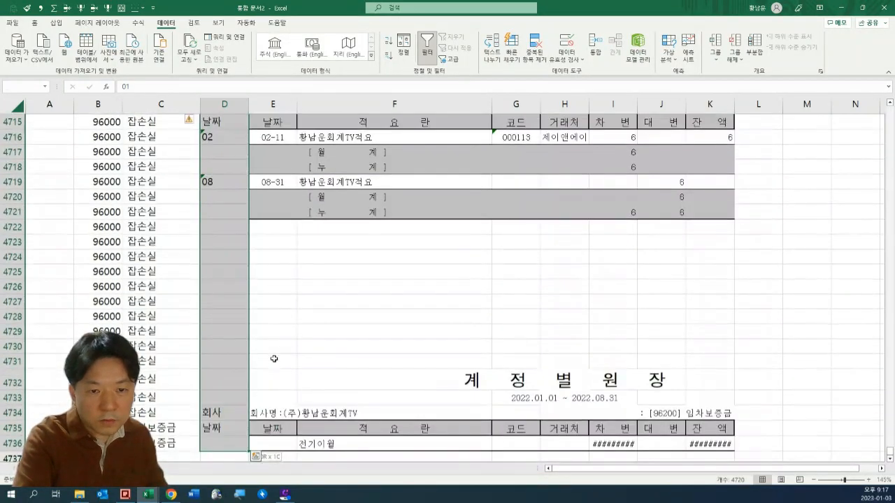
pyautogui.hotkey('alt', 'a')
pyautogui.press('e')
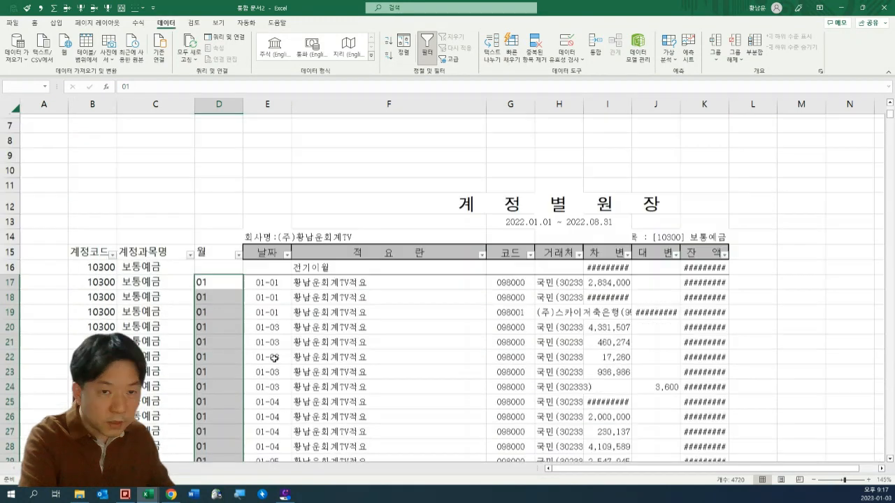
pyautogui.press('f')
pyautogui.press('Right')
pyautogui.press('Left')
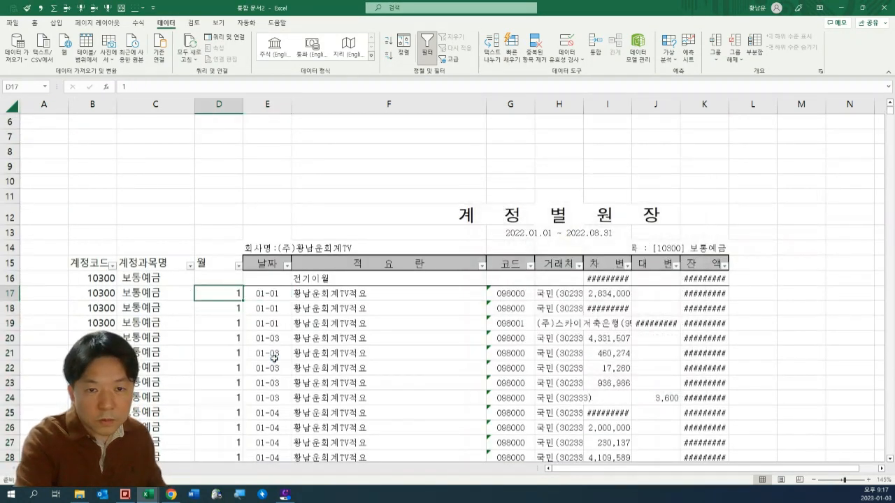
pyautogui.hotkey('ctrl', 'shift', 'Down')
pyautogui.hotkey('ctrl', 'Up')
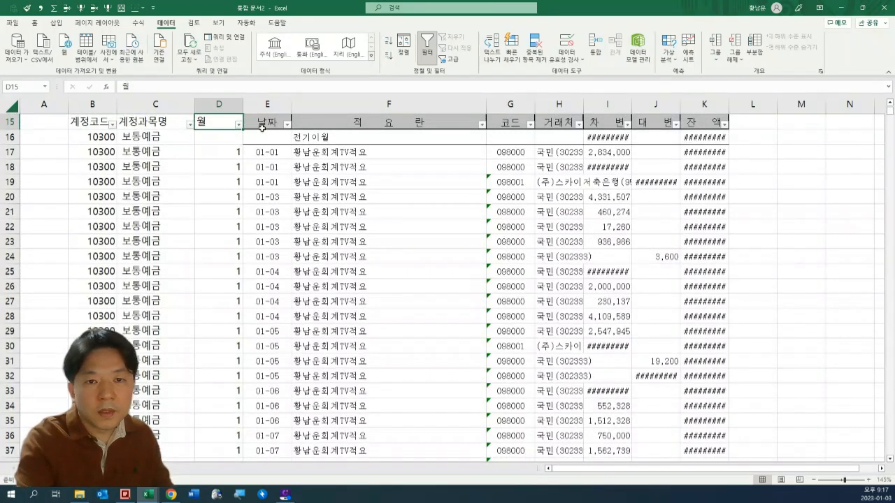
# Filter the 적요란 column to show only the 전기이월 rows.
pyautogui.click(325, 137)
pyautogui.press('F2')
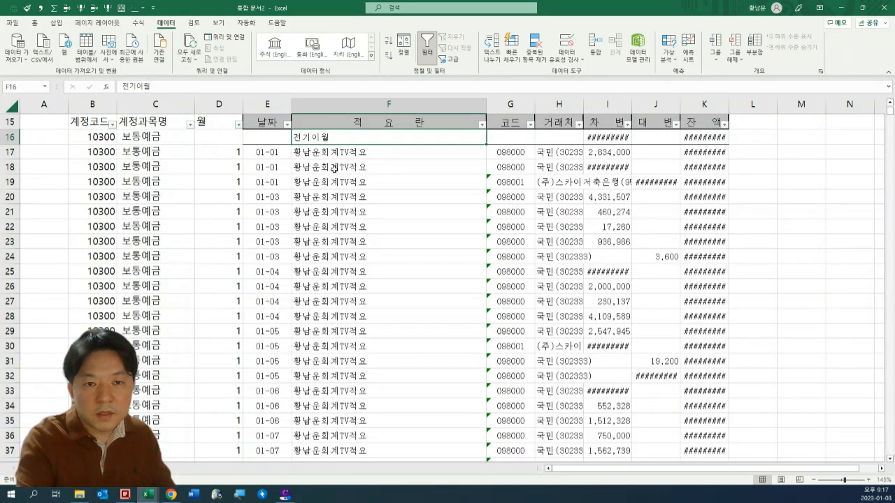
pyautogui.scroll(3, 356, 199)
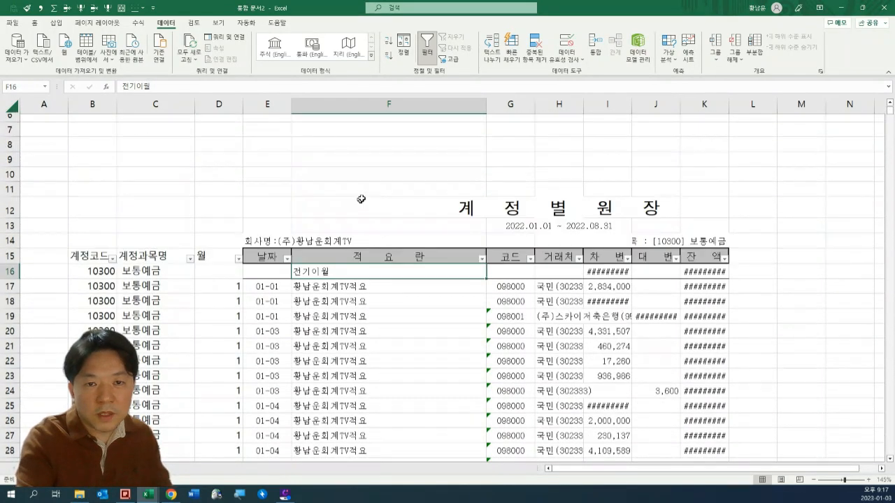
pyautogui.click(482, 260)
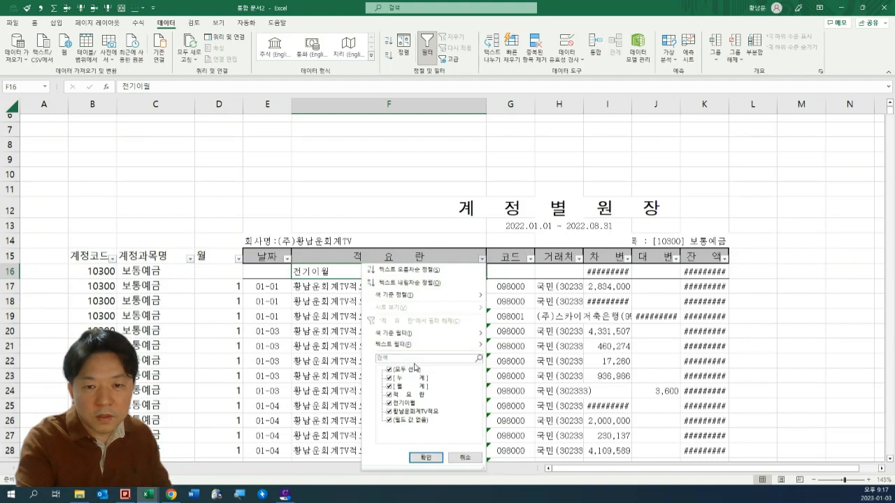
pyautogui.click(415, 369)
pyautogui.click(403, 403)
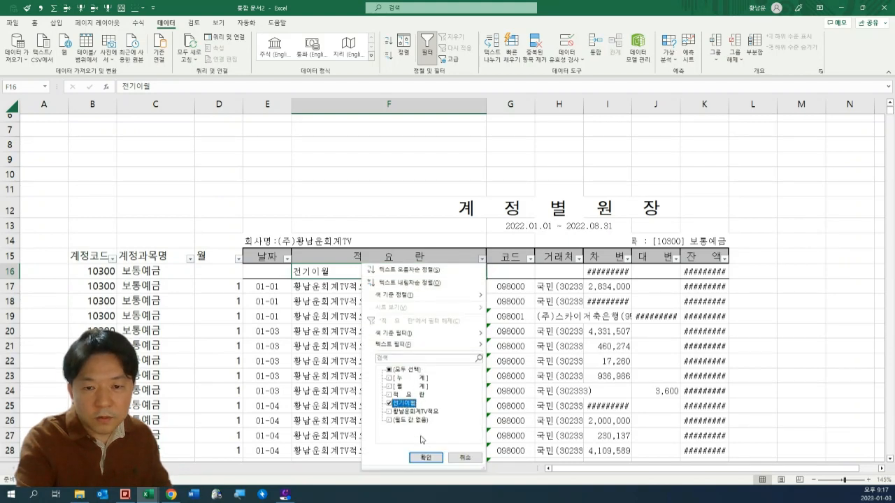
pyautogui.click(426, 457)
# Enter month 1 in column D for all the filtered 전기이월 rows, from D16 to D4736.
pyautogui.click(221, 269)
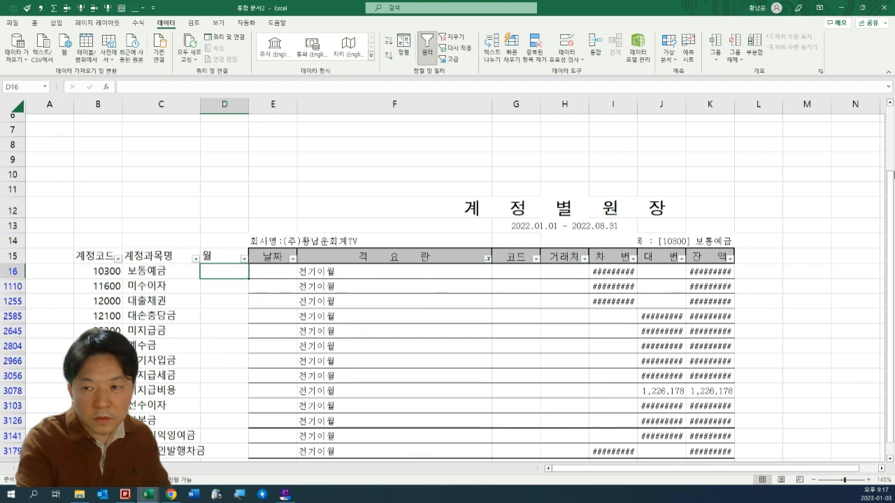
pyautogui.scroll(-3, 306, 439)
pyautogui.keyDown('shift'); pyautogui.click(236, 367); pyautogui.keyUp('shift')
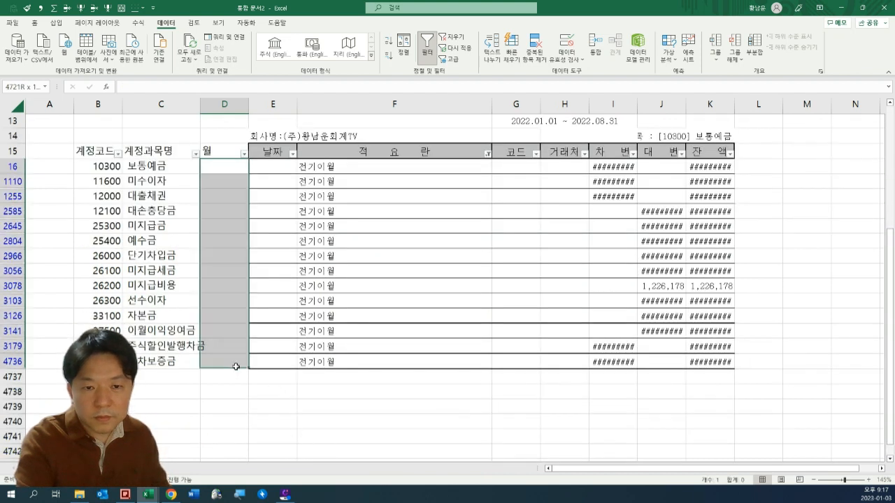
pyautogui.write('1')
pyautogui.hotkey('ctrl', 'Return')
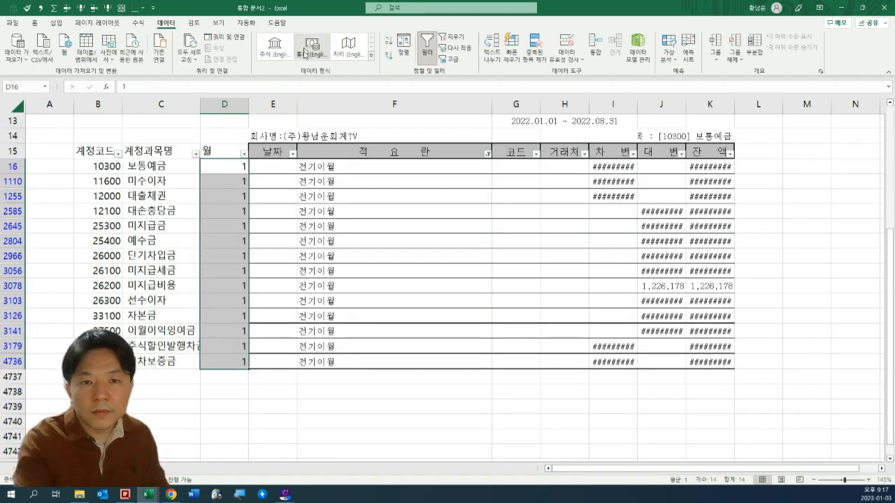
# Look over the account names of the filtered rows and clear the filter to show the whole list.
pyautogui.moveTo(156, 170); pyautogui.dragTo(191, 362)
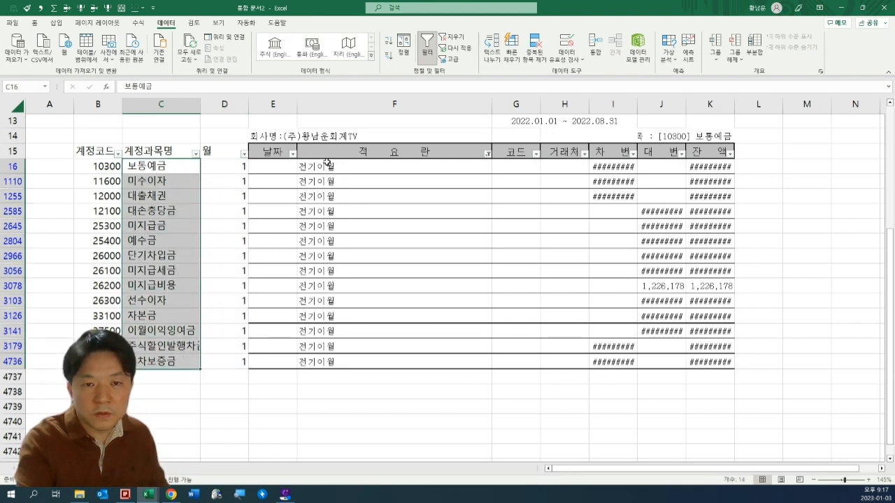
pyautogui.scroll(2, 329, 153)
pyautogui.click(465, 37)
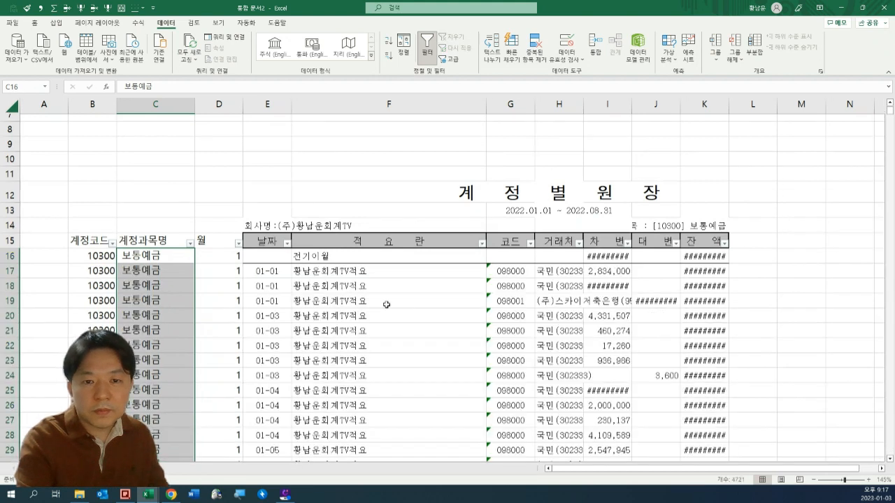
pyautogui.click(386, 304)
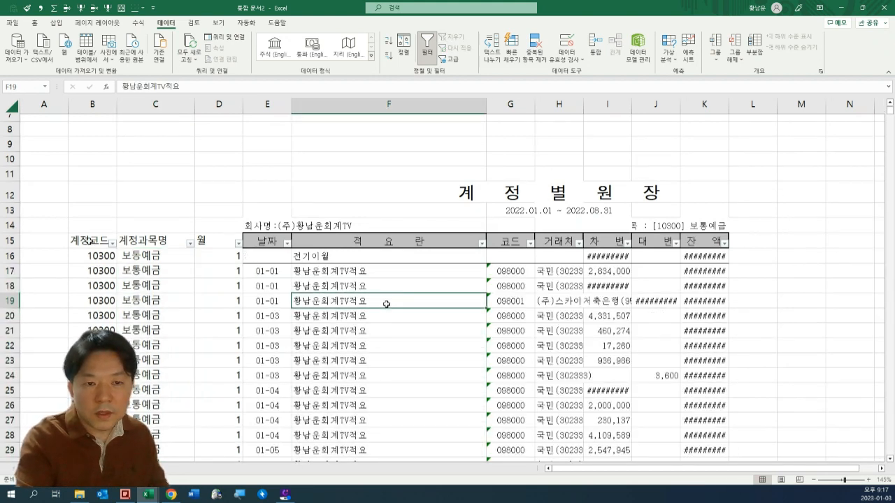
# Examine the list headings in B15:K15 and the descriptions from F16 down to the end of the first ledger.
pyautogui.moveTo(90, 241); pyautogui.dragTo(720, 241)
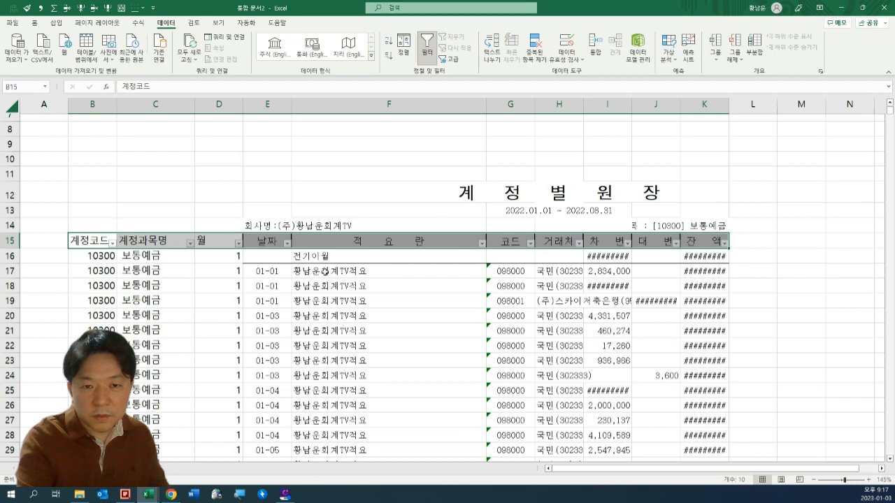
pyautogui.scroll(-9, 419, 283)
pyautogui.scroll(9, 455, 260)
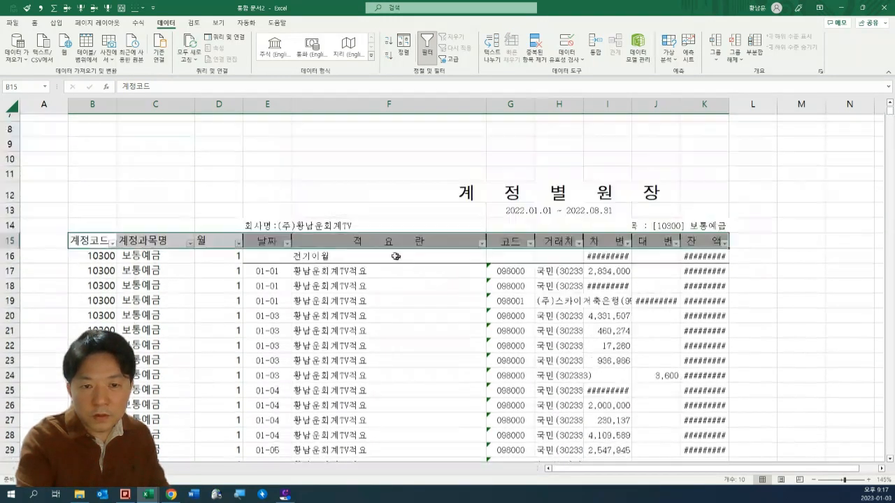
pyautogui.scroll(3, 396, 257)
pyautogui.click(315, 345)
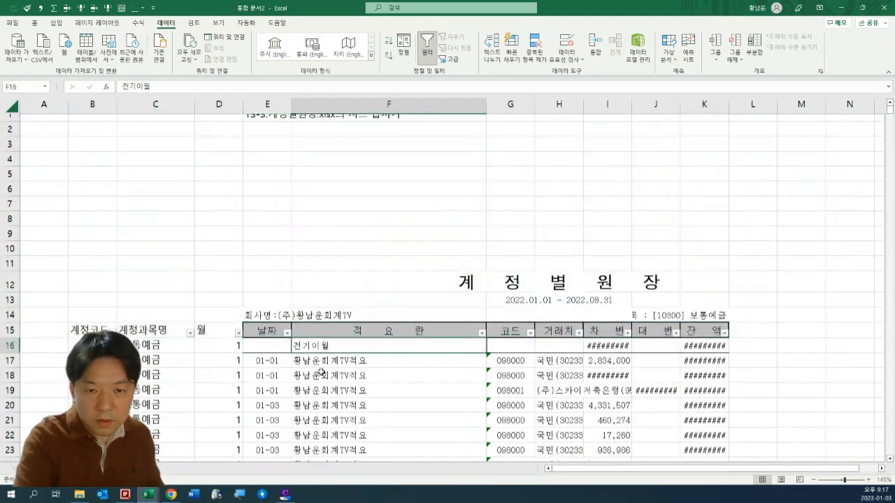
pyautogui.hotkey('ctrl', 'shift', 'Down')
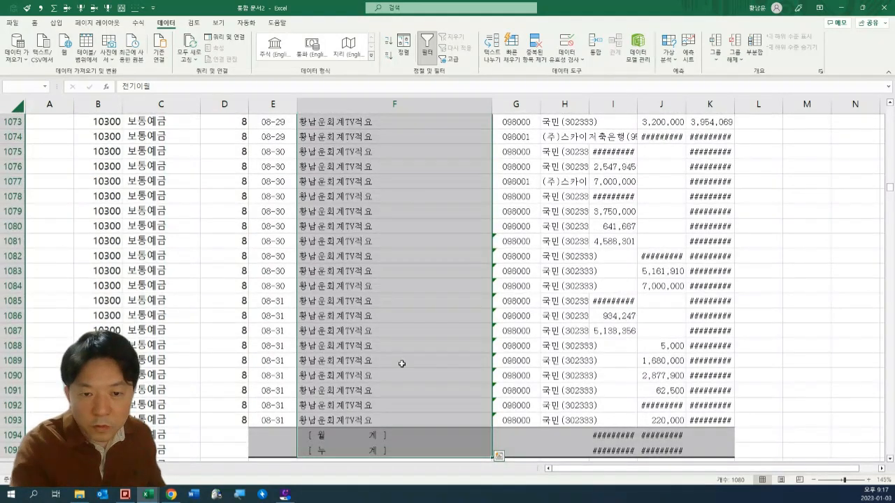
# Filter the 적요란 column to show only the [누계] and [월계] total rows.
pyautogui.scroll(-4, 402, 364)
pyautogui.scroll(5, 839, 247)
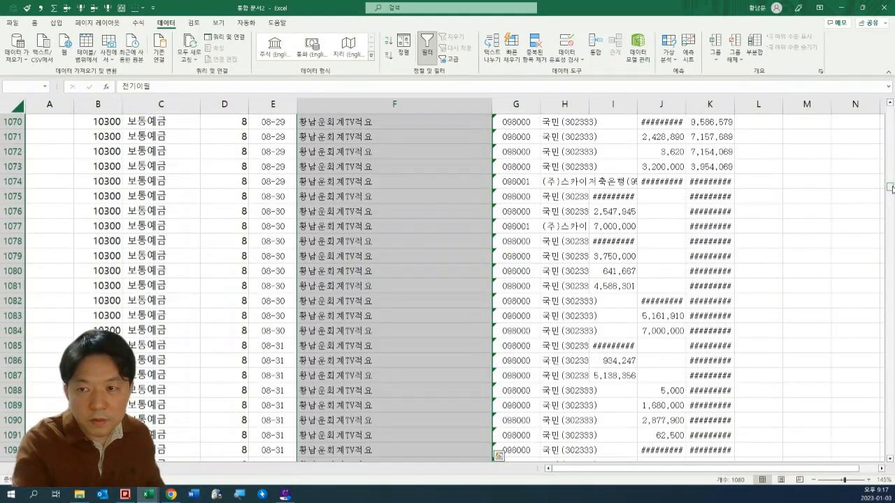
pyautogui.moveTo(891, 187); pyautogui.dragTo(891, 110)
pyautogui.click(482, 340)
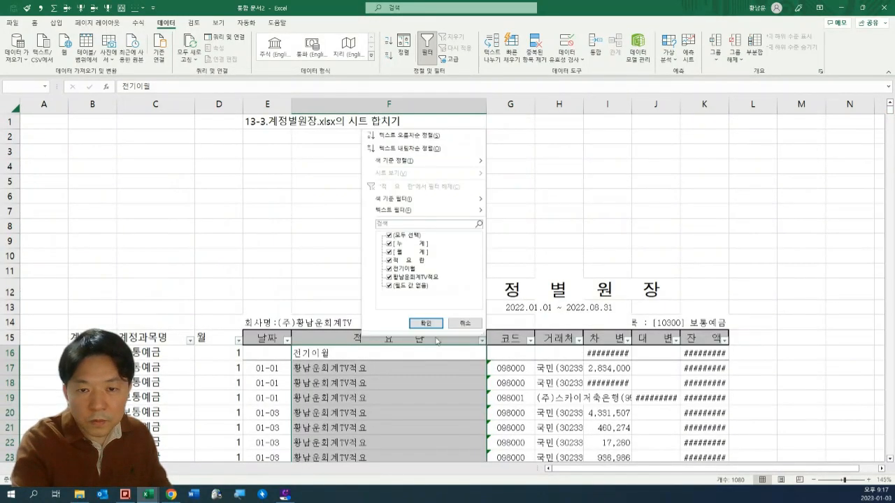
pyautogui.click(405, 235)
pyautogui.click(412, 243)
pyautogui.click(414, 252)
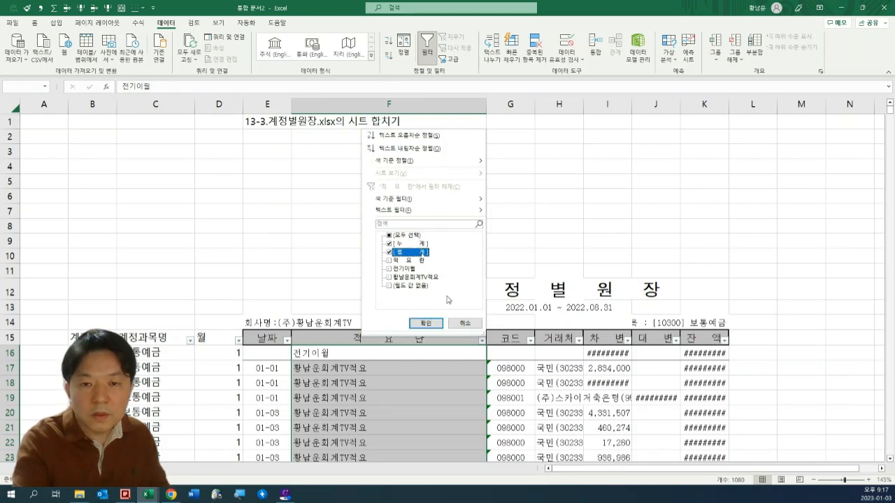
pyautogui.click(425, 323)
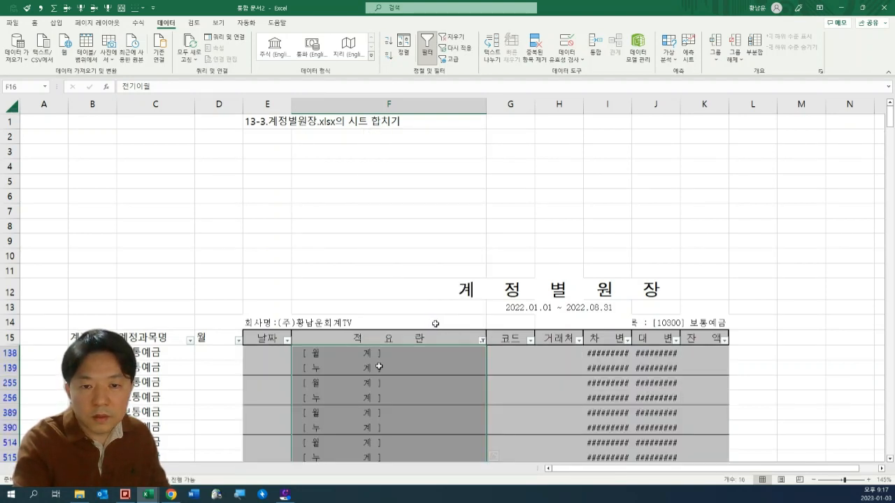
# Delete all the filtered 월계 and 누계 rows from row 138 down past the last entry, and clear the filter.
pyautogui.click(375, 363)
pyautogui.click(623, 356)
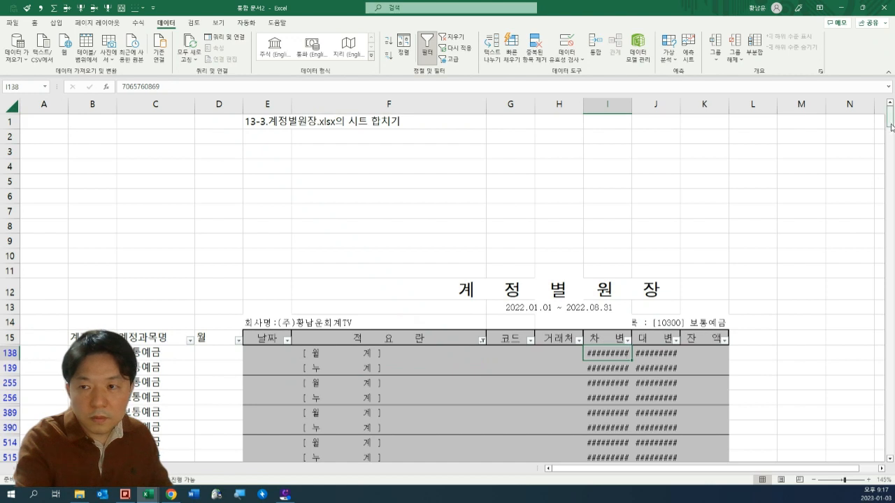
pyautogui.moveTo(892, 127); pyautogui.dragTo(891, 451)
pyautogui.scroll(-4, 451, 410)
pyautogui.keyDown('shift'); pyautogui.click(451, 410); pyautogui.keyUp('shift')
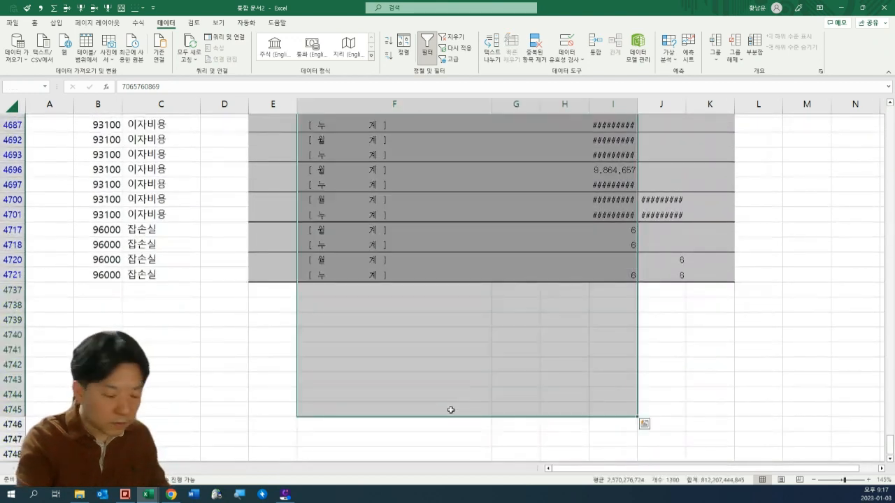
pyautogui.hotkey('ctrl', '-')
pyautogui.press('Return')
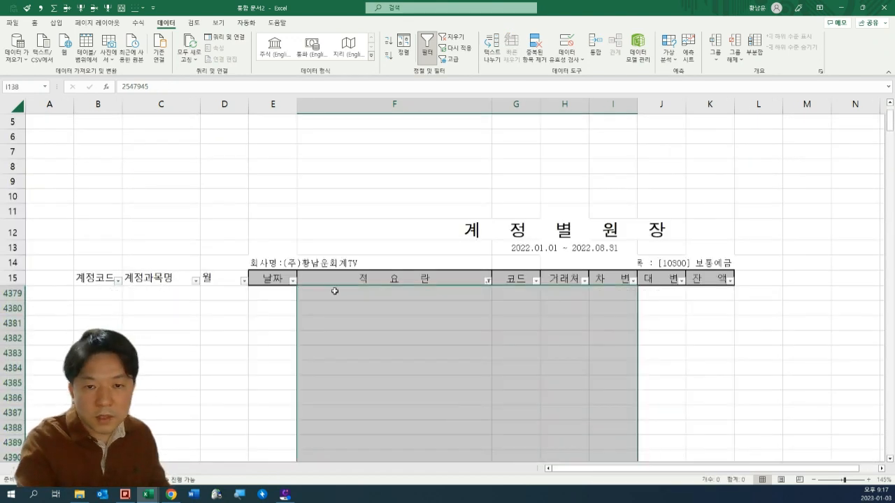
pyautogui.click(335, 291)
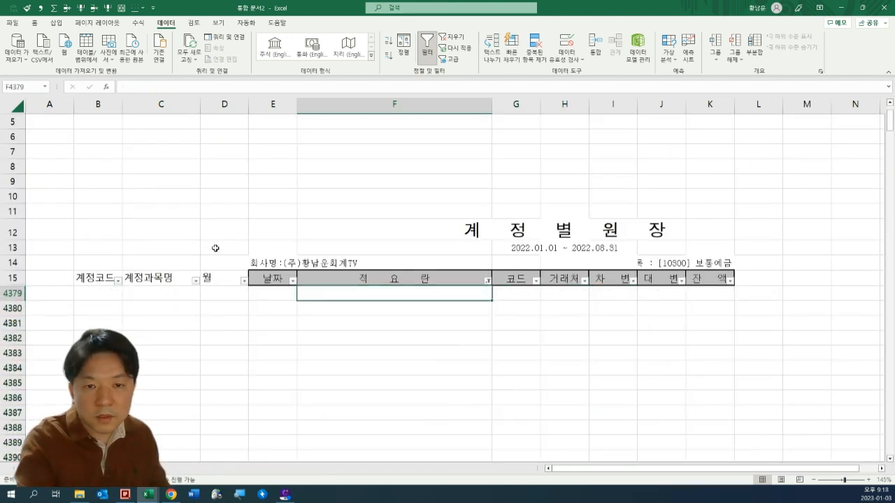
pyautogui.click(451, 36)
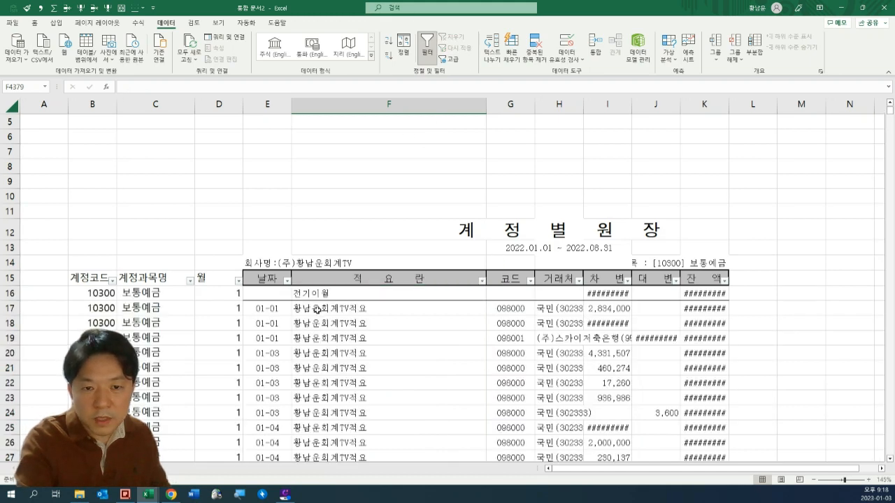
# Copy the company-name line from E14 and filter the 날짜 column by that text.
pyautogui.scroll(-2, 308, 280)
pyautogui.scroll(1, 289, 261)
pyautogui.click(289, 218)
pyautogui.press('F2')
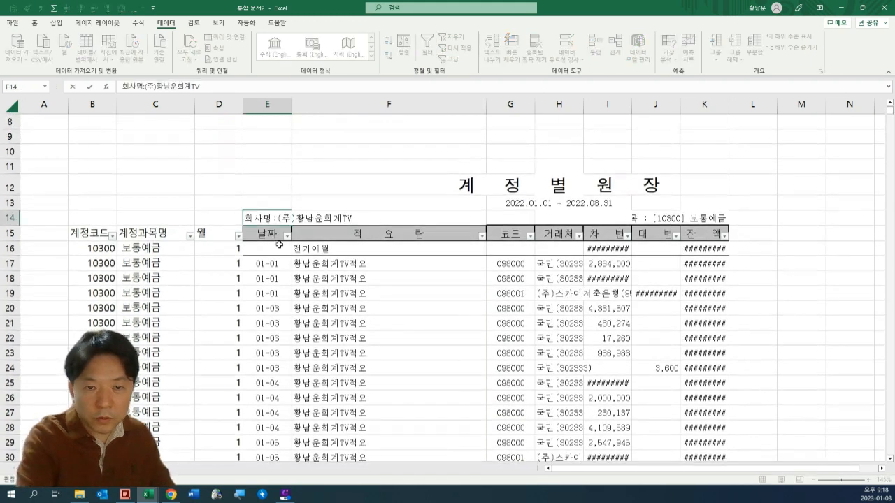
pyautogui.hotkey('shift', 'Home')
pyautogui.hotkey('ctrl', 'c')
pyautogui.press('Tab')
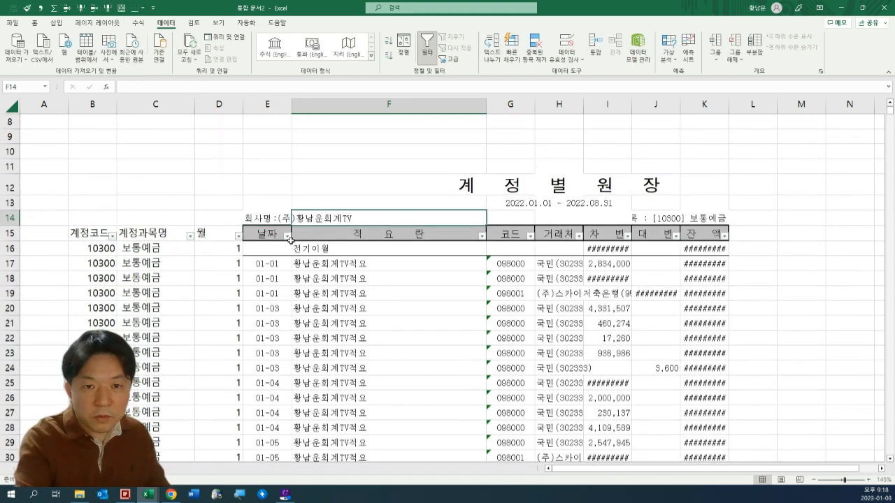
pyautogui.click(287, 238)
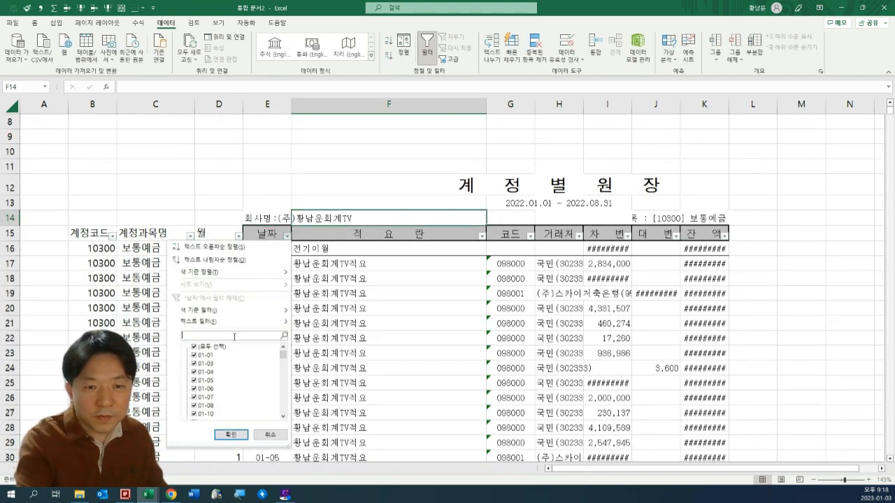
pyautogui.hotkey('ctrl', 'v')
pyautogui.press('Return')
# Delete all the filtered company-name rows, from row 1092 to the last one at row 4376.
pyautogui.press('Down')
pyautogui.press('Down')
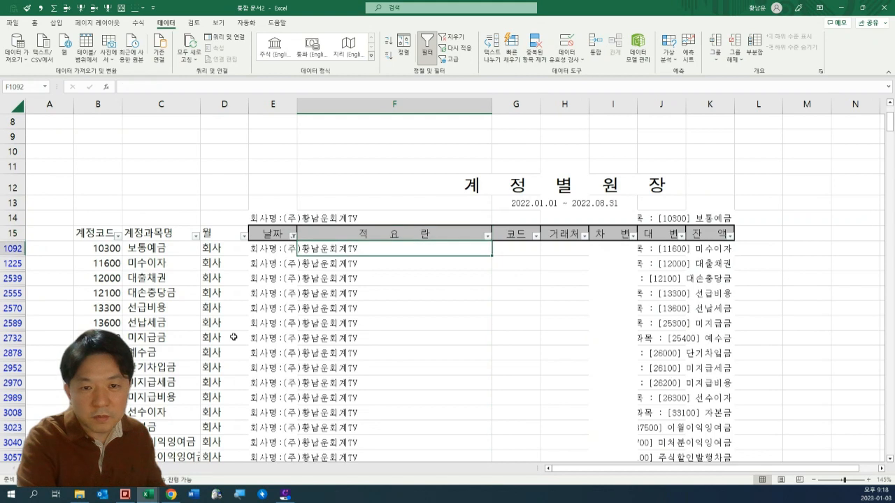
pyautogui.hotkey('ctrl', 'shift', 'Down')
pyautogui.hotkey('ctrl', 'shift', 'Up')
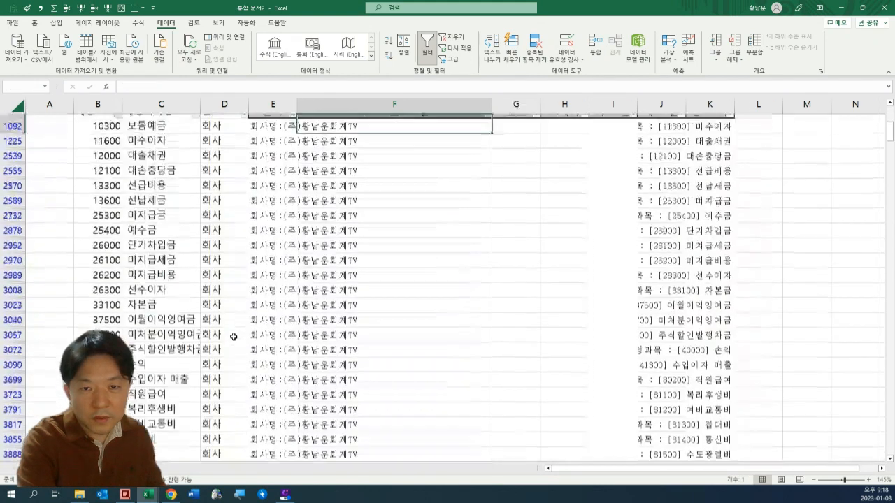
pyautogui.scroll(-2, 234, 337)
pyautogui.click(271, 393)
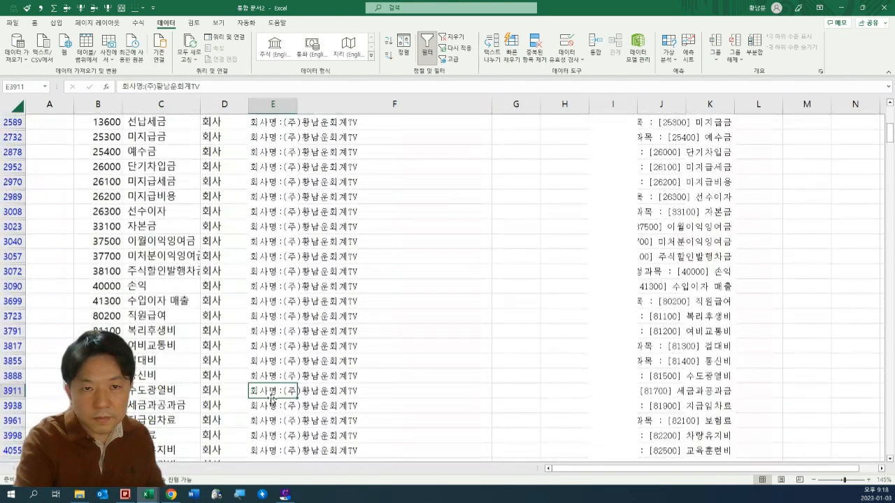
pyautogui.hotkey('ctrl', 'shift', 'Down')
pyautogui.scroll(-1, 271, 407)
pyautogui.click(268, 423)
pyautogui.hotkey('ctrl', 'shift', 'Up')
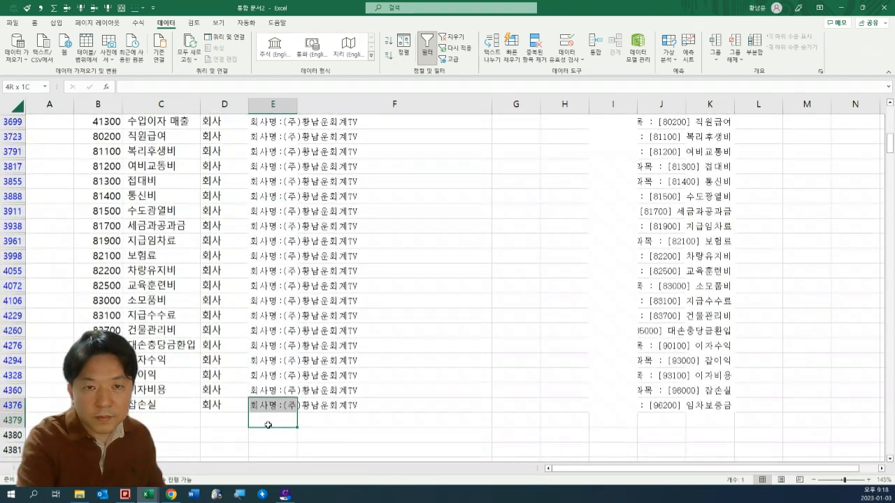
pyautogui.hotkey('ctrl', 'shift', 'Up')
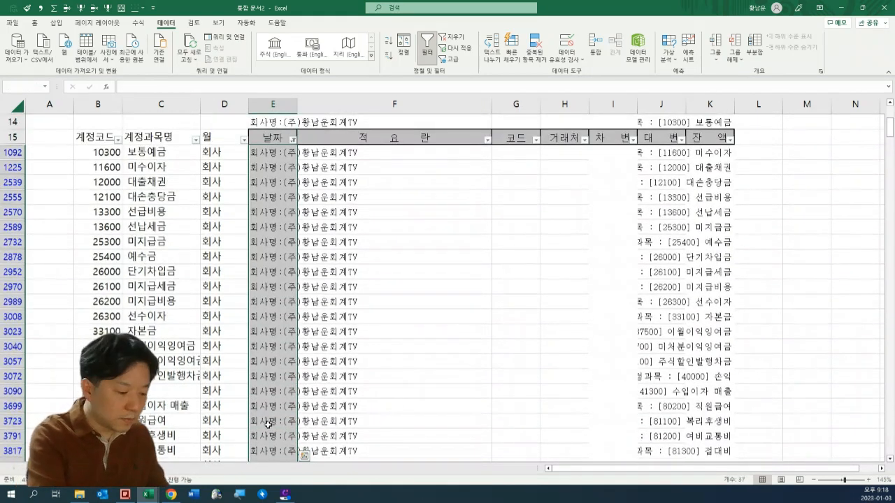
pyautogui.hotkey('ctrl', '-')
pyautogui.press('Return')
pyautogui.click(394, 346)
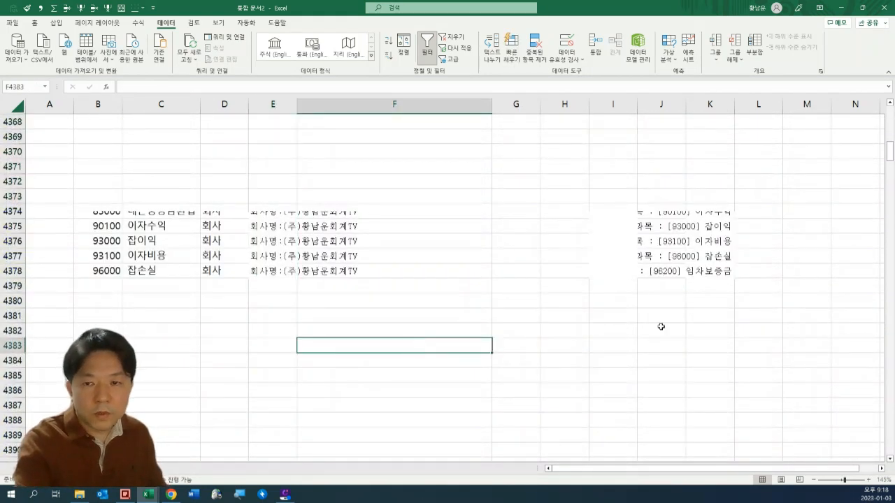
# Change the 날짜 column filter to show only the rows without a value (필드 값 없음).
pyautogui.moveTo(883, 158); pyautogui.dragTo(889, 116)
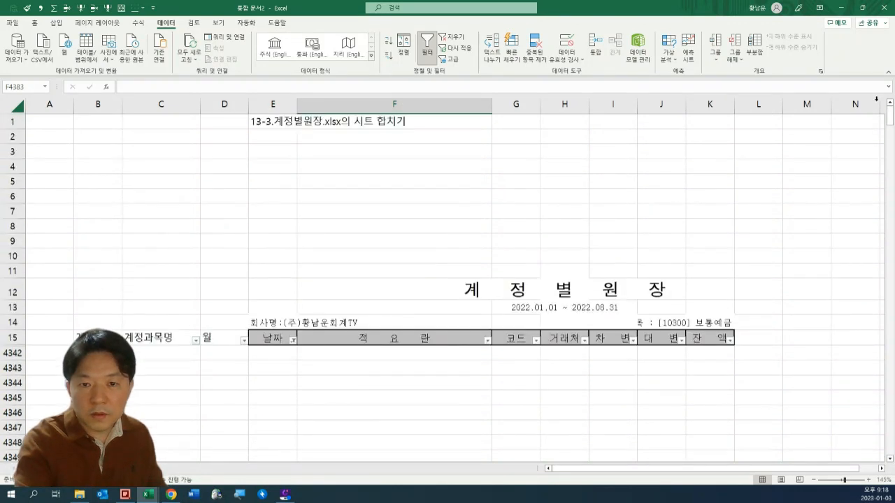
pyautogui.click(426, 238)
pyautogui.click(292, 340)
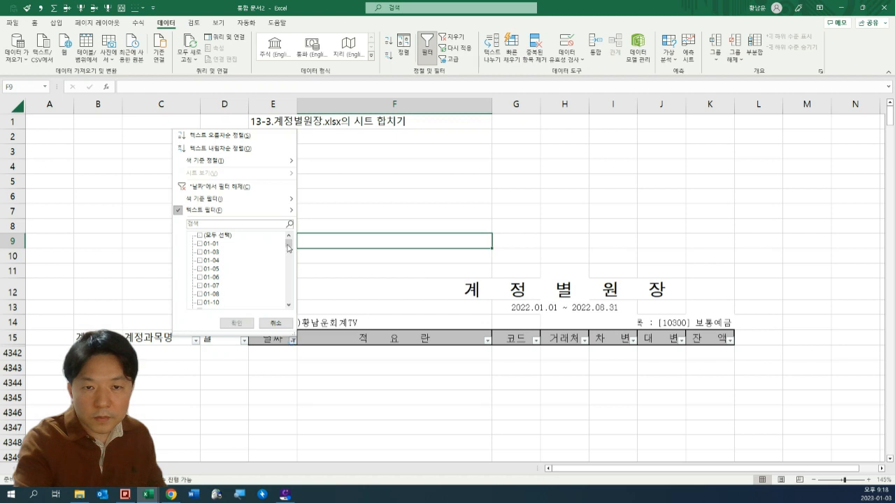
pyautogui.moveTo(288, 243); pyautogui.dragTo(297, 310)
pyautogui.click(231, 304)
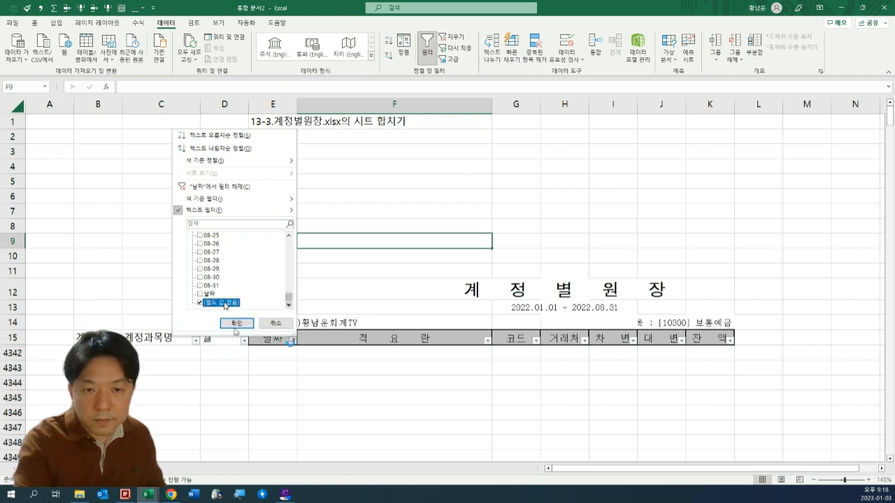
pyautogui.click(237, 323)
pyautogui.click(386, 381)
pyautogui.scroll(-4, 392, 365)
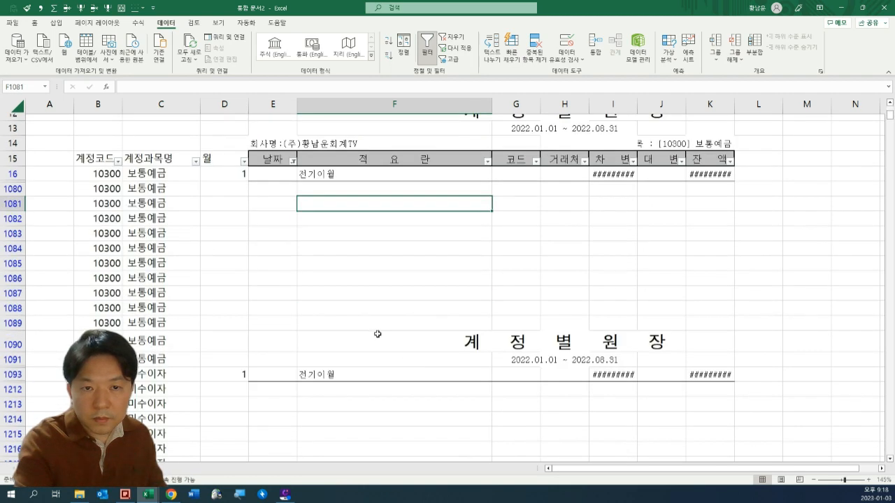
# Filter the 월 column to exclude month 1, leaving out the 전기이월 rows.
pyautogui.click(277, 218)
pyautogui.click(280, 173)
pyautogui.click(237, 174)
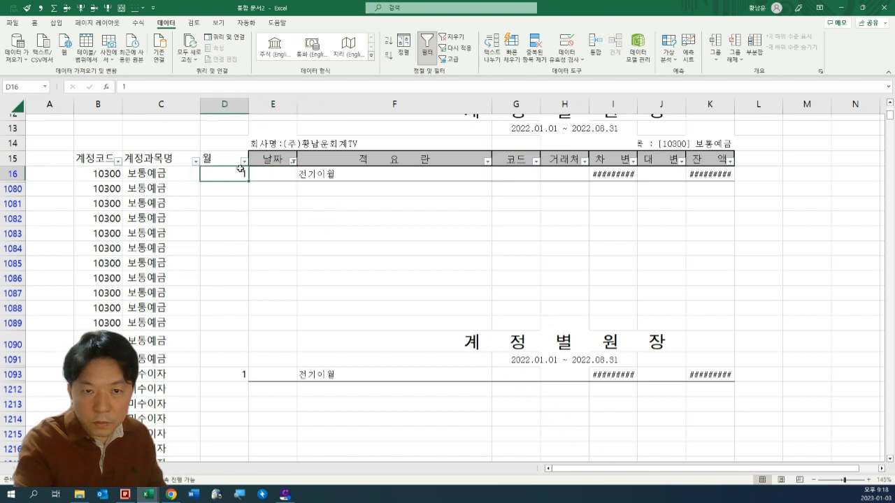
pyautogui.click(244, 162)
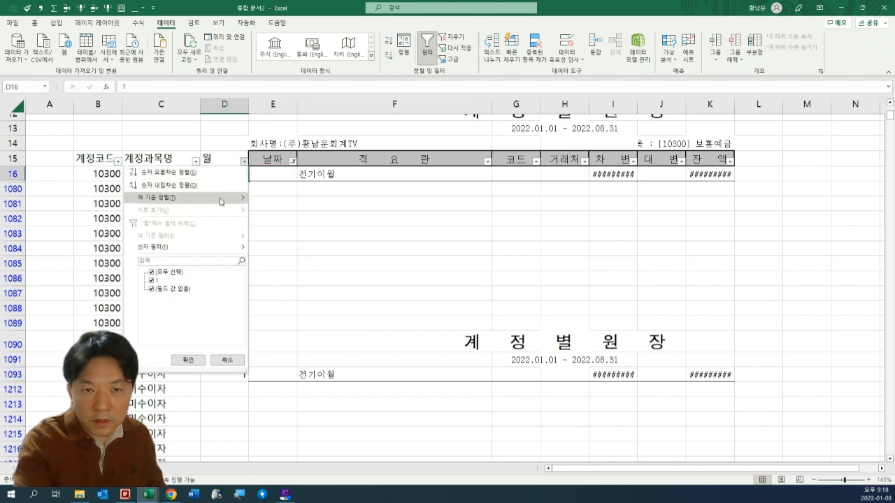
pyautogui.click(151, 280)
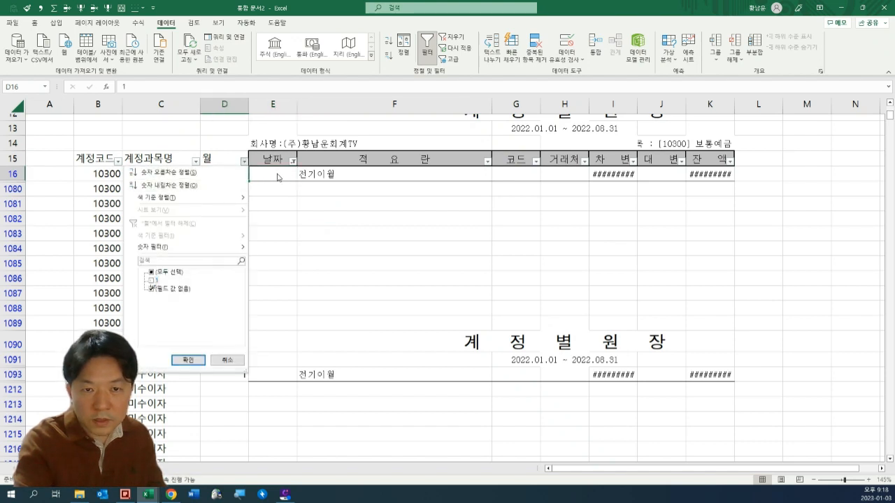
pyautogui.click(187, 359)
# Delete all the filtered rows without date and month, from row 1080 to below the last 잡손실 row.
pyautogui.click(369, 174)
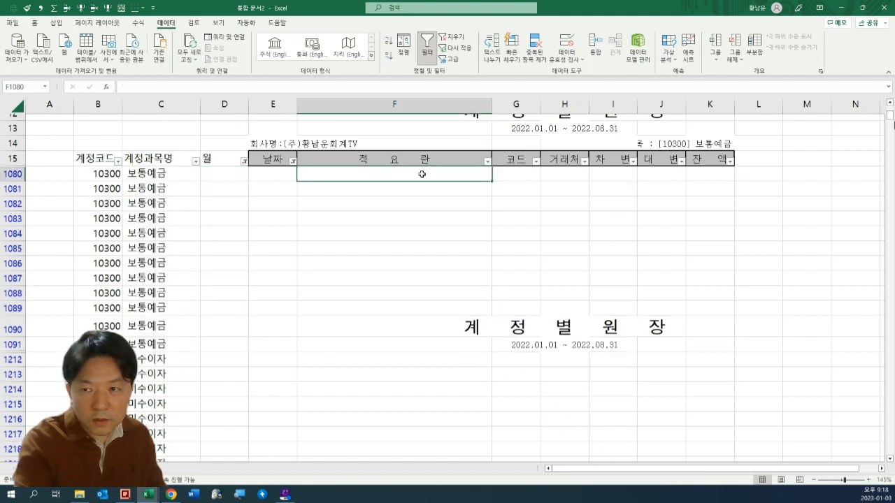
pyautogui.moveTo(889, 116); pyautogui.dragTo(893, 302)
pyautogui.scroll(-1, 371, 390)
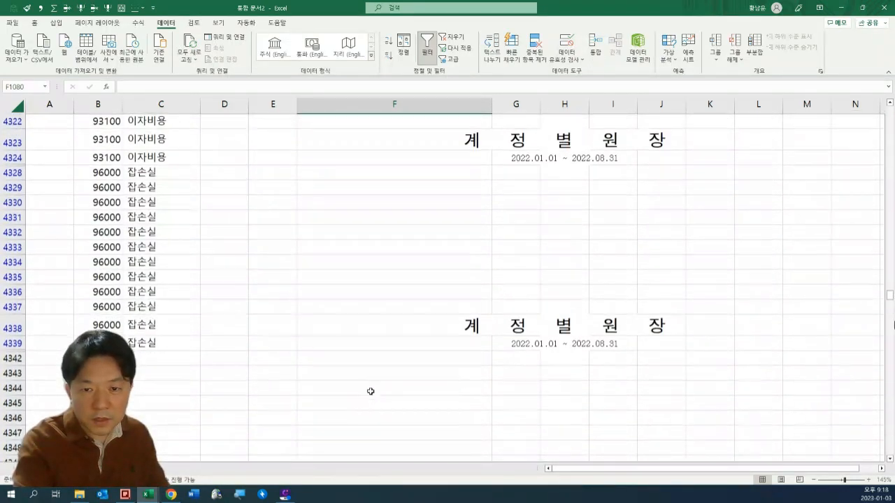
pyautogui.keyDown('shift'); pyautogui.click(362, 419); pyautogui.keyUp('shift')
pyautogui.hotkey('ctrl', 'BackSpace')
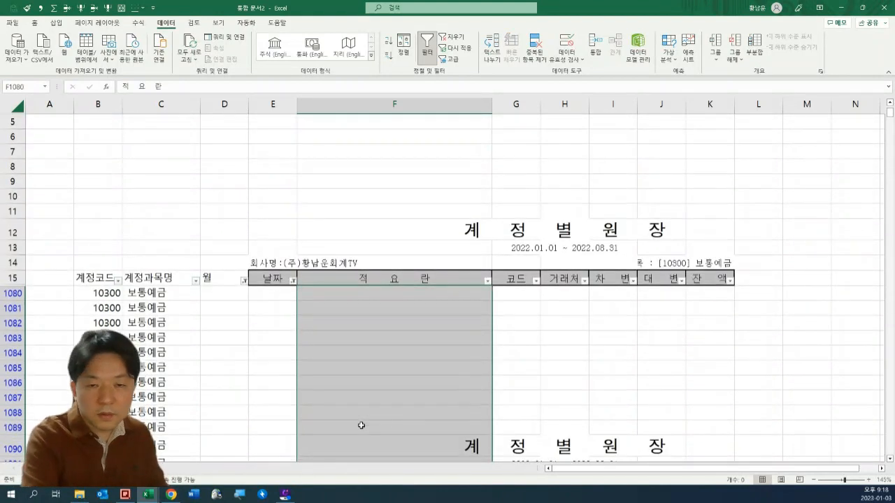
pyautogui.press('Up')
pyautogui.press('Down')
pyautogui.scroll(-4, 695, 331)
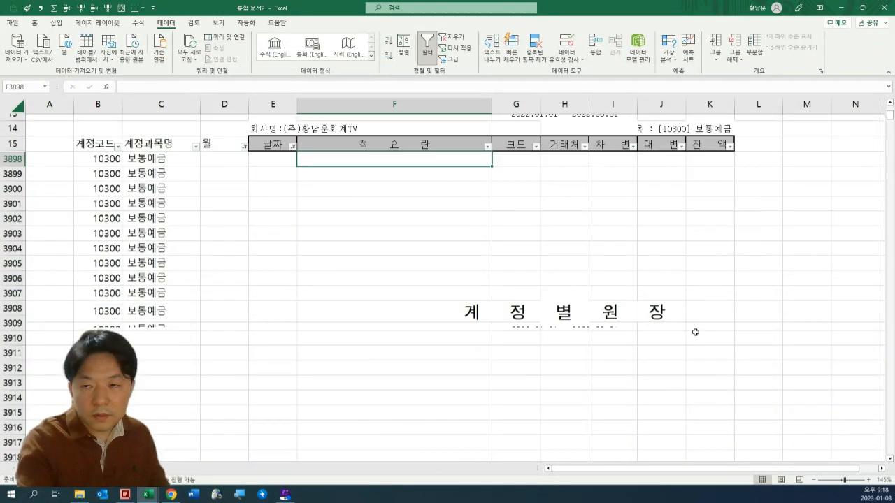
pyautogui.keyDown('shift'); pyautogui.click(509, 419); pyautogui.keyUp('shift')
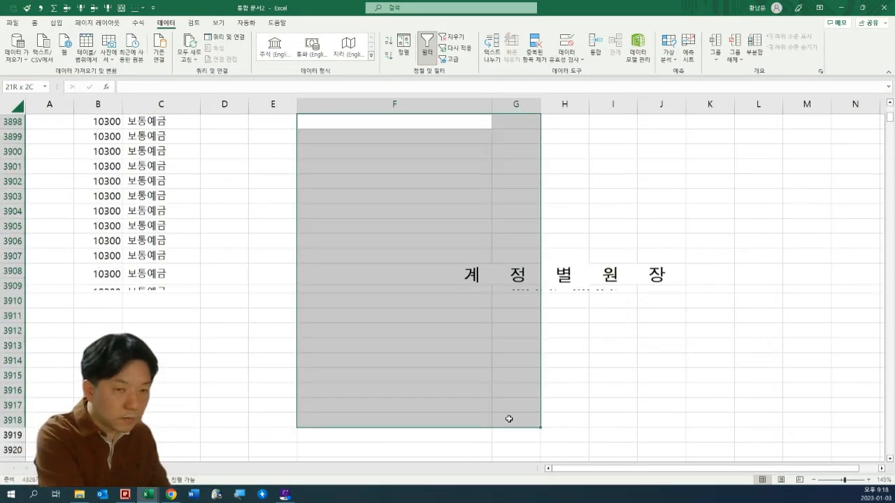
pyautogui.click(866, 345)
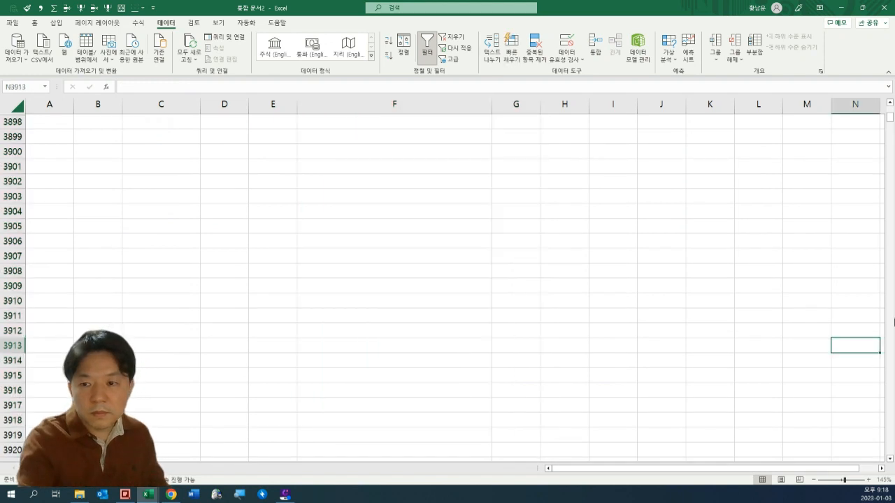
# Clear the 날짜 and 월 filters and look through the cleaned list from its headings downward.
pyautogui.moveTo(890, 124); pyautogui.dragTo(891, 110)
pyautogui.click(360, 209)
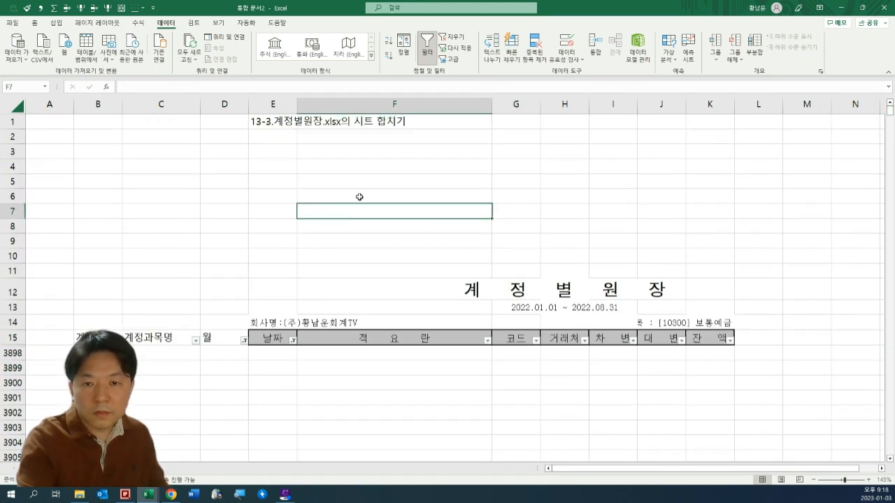
pyautogui.click(451, 37)
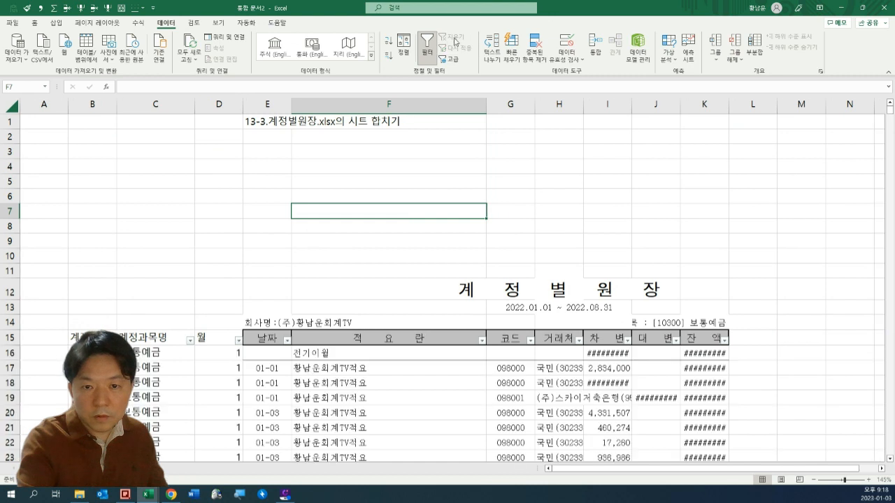
pyautogui.click(368, 254)
pyautogui.scroll(-20, 368, 253)
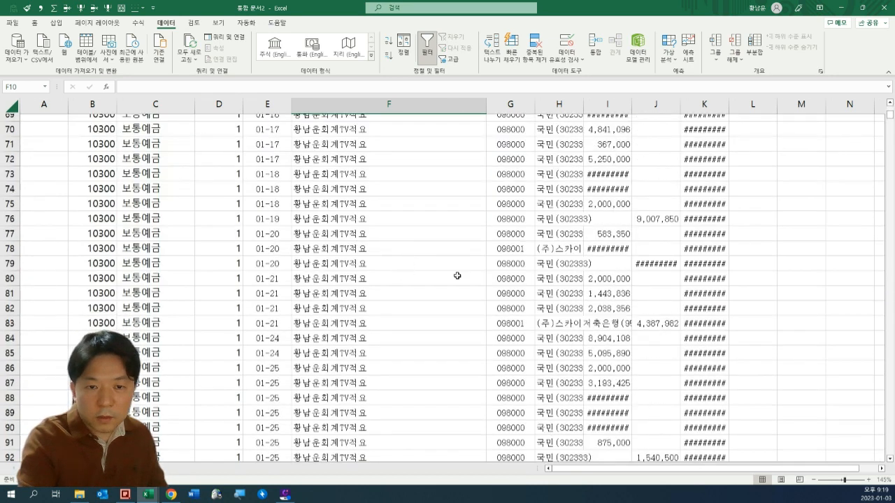
pyautogui.moveTo(893, 126); pyautogui.dragTo(893, 170)
pyautogui.scroll(-4, 439, 209)
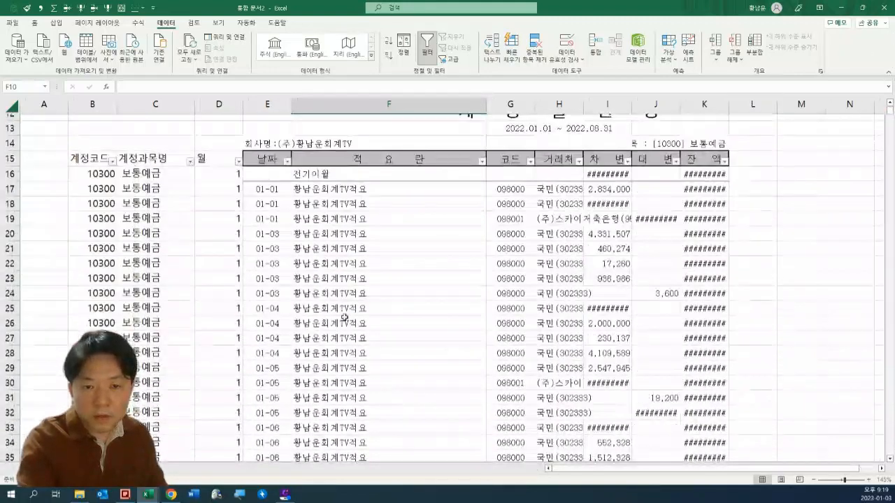
# Filter the 적요란 column to show only the rows that repeat its heading text.
pyautogui.scroll(2, 440, 209)
pyautogui.click(439, 209)
pyautogui.doubleClick(449, 210)
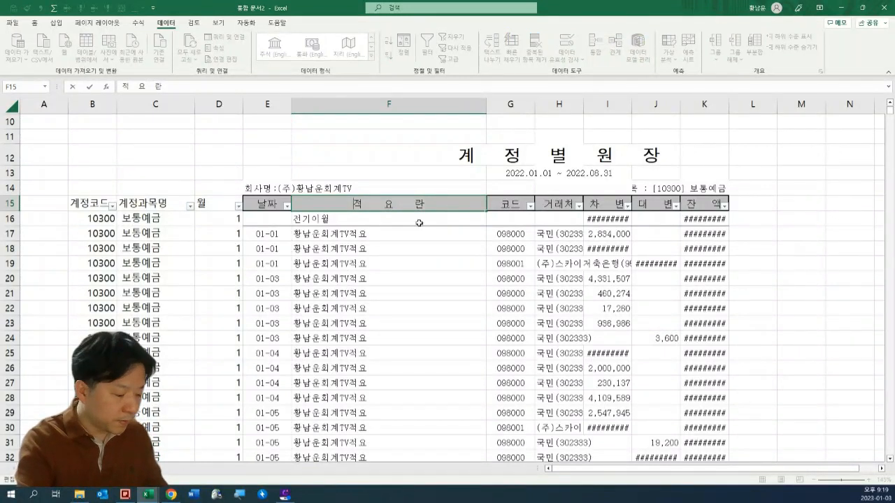
pyautogui.press('Tab')
pyautogui.click(482, 205)
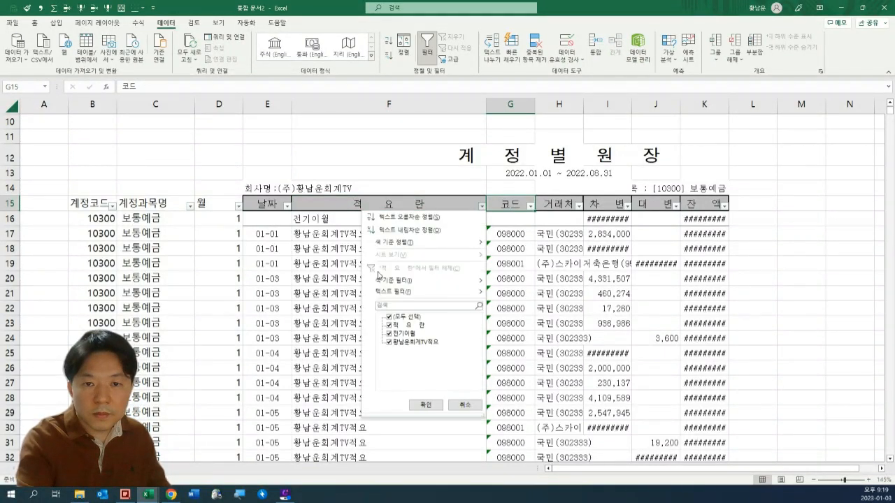
pyautogui.click(402, 317)
pyautogui.click(403, 325)
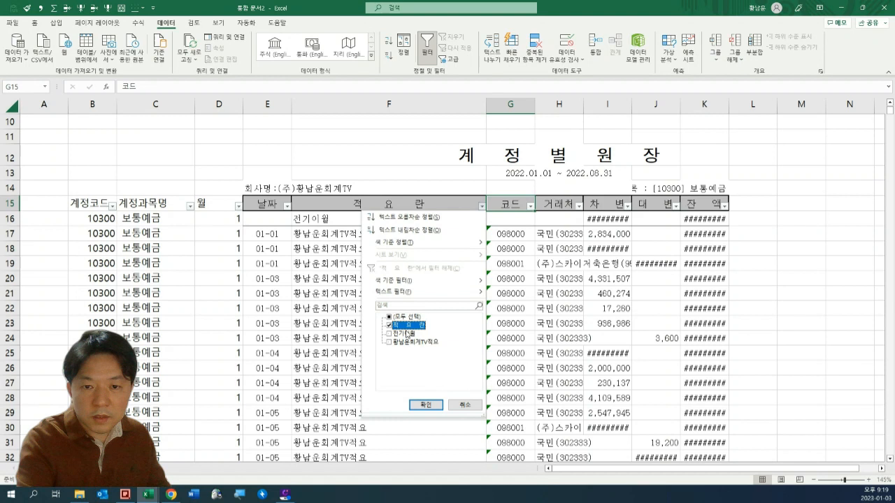
pyautogui.click(428, 405)
pyautogui.moveTo(420, 296); pyautogui.dragTo(414, 281)
# Delete all the filtered repeated heading rows from row 1080 downward, keeping the main heading row 15.
pyautogui.moveTo(400, 207); pyautogui.dragTo(399, 219)
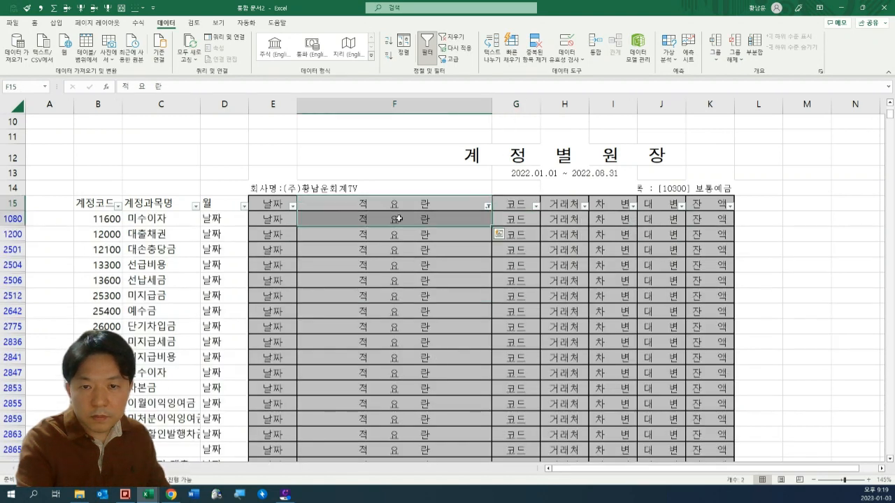
pyautogui.click(400, 220)
pyautogui.hotkey('ctrl', 'shift', 'Down')
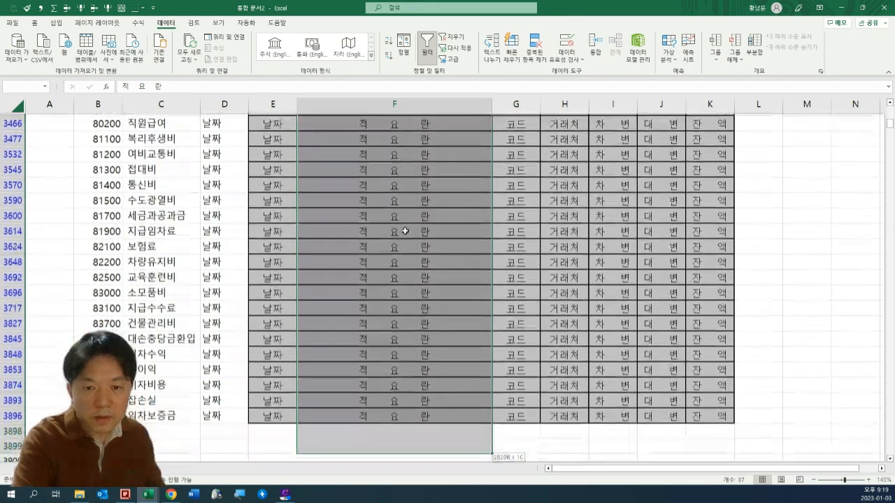
pyautogui.hotkey('ctrl', '-')
pyautogui.hotkey('ctrl', 'Home')
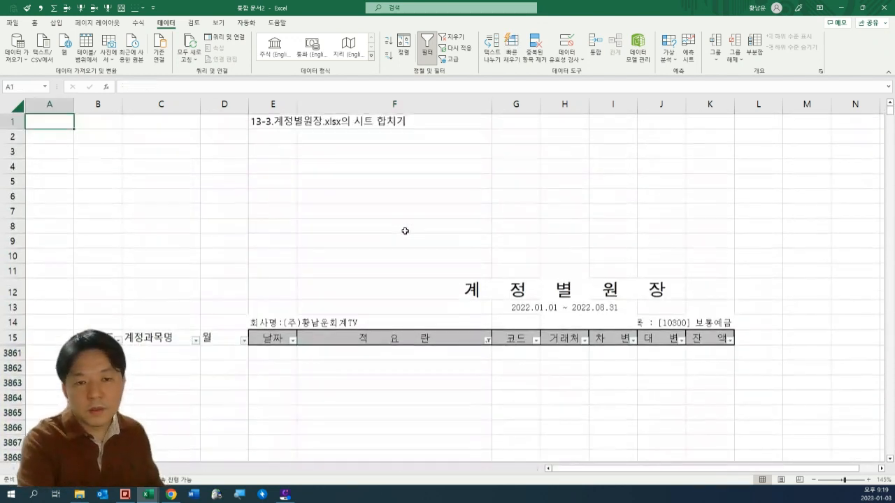
# Delete rows 1 to 13 with the report title and the company-name row, leaving the headings in row 1.
pyautogui.click(338, 304)
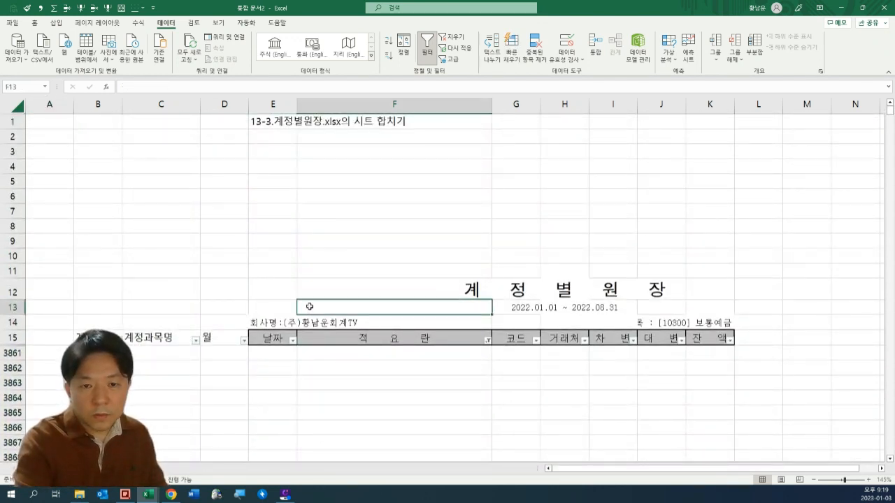
pyautogui.hotkey('ctrl', 'shift', 'Up')
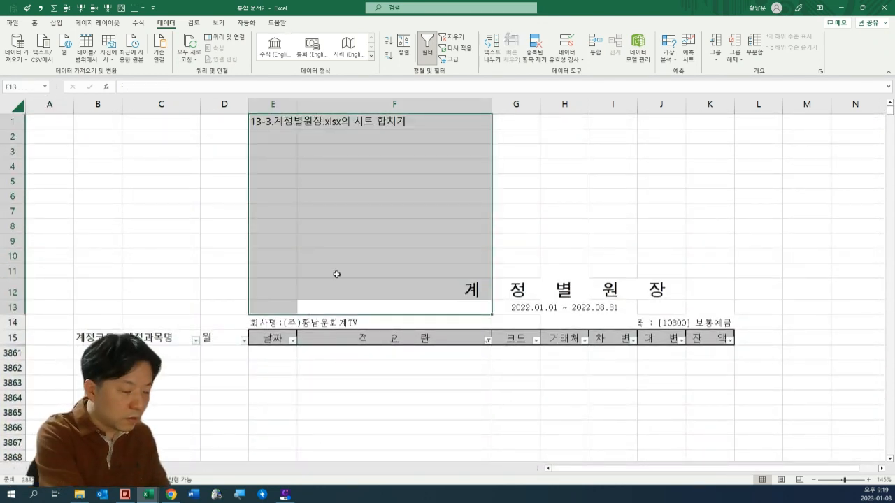
pyautogui.hotkey('shift', 'space')
pyautogui.hotkey('ctrl', '-')
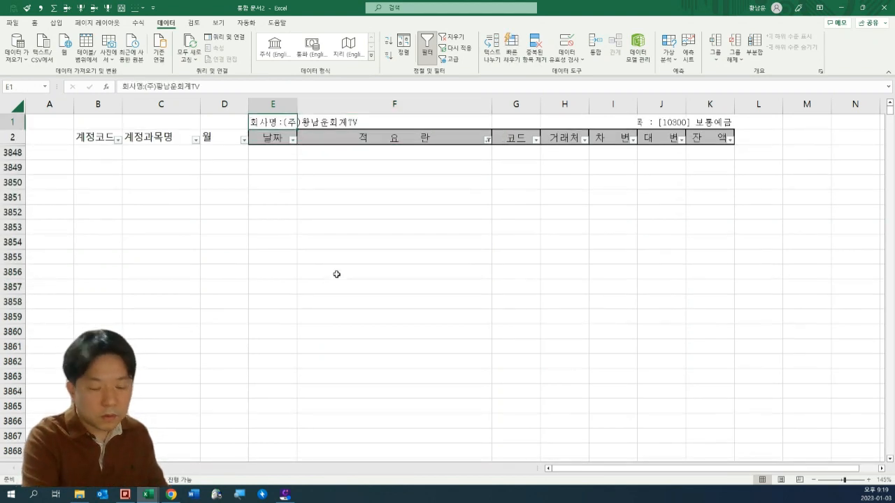
pyautogui.hotkey('shift', 'space')
pyautogui.hotkey('ctrl', '-')
pyautogui.hotkey('ctrl', 'Home')
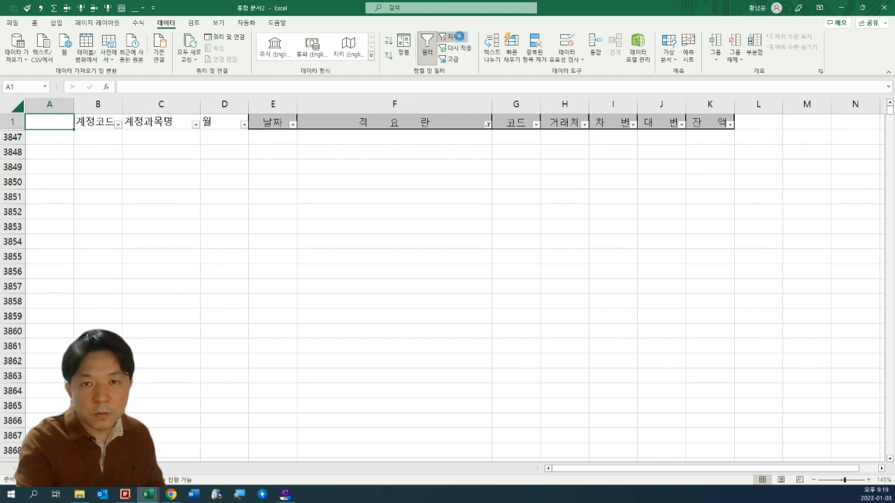
# Clear the filter and copy the 날짜 heading's format onto the 계정코드, 계정과목명 and 월 headings.
pyautogui.click(451, 37)
pyautogui.moveTo(218, 225); pyautogui.dragTo(218, 211)
pyautogui.click(270, 125)
pyautogui.hotkey('alt', '2')
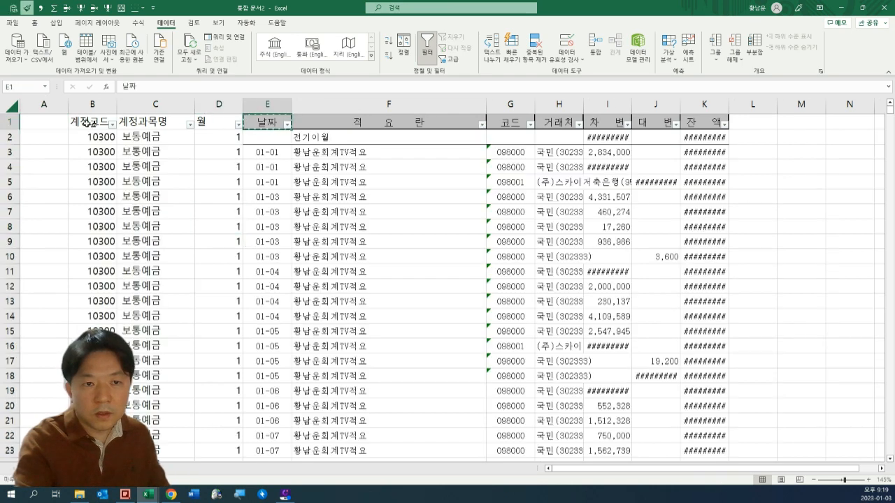
pyautogui.moveTo(91, 124); pyautogui.dragTo(212, 124)
pyautogui.moveTo(214, 197); pyautogui.dragTo(172, 199)
# Apply all borders to the whole list, from the 계정코드 heading to the last row of the 잔액 column.
pyautogui.click(85, 126)
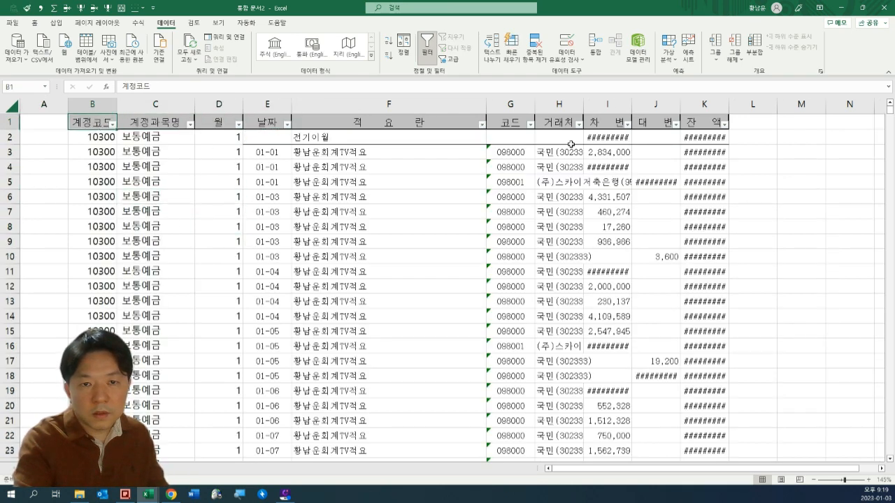
pyautogui.keyDown('shift'); pyautogui.click(690, 423); pyautogui.keyUp('shift')
pyautogui.moveTo(891, 112); pyautogui.dragTo(891, 358)
pyautogui.keyDown('shift'); pyautogui.click(694, 372); pyautogui.keyUp('shift')
pyautogui.hotkey('ctrl', 'shift', 'Down')
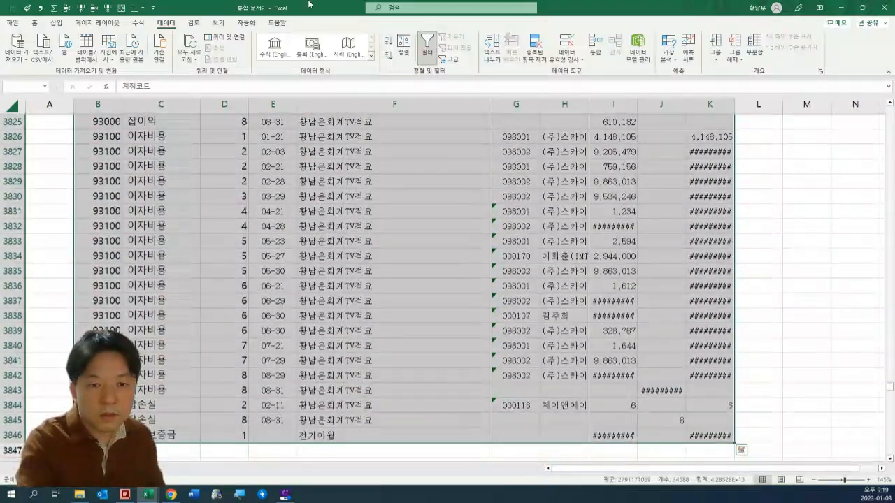
pyautogui.click(35, 23)
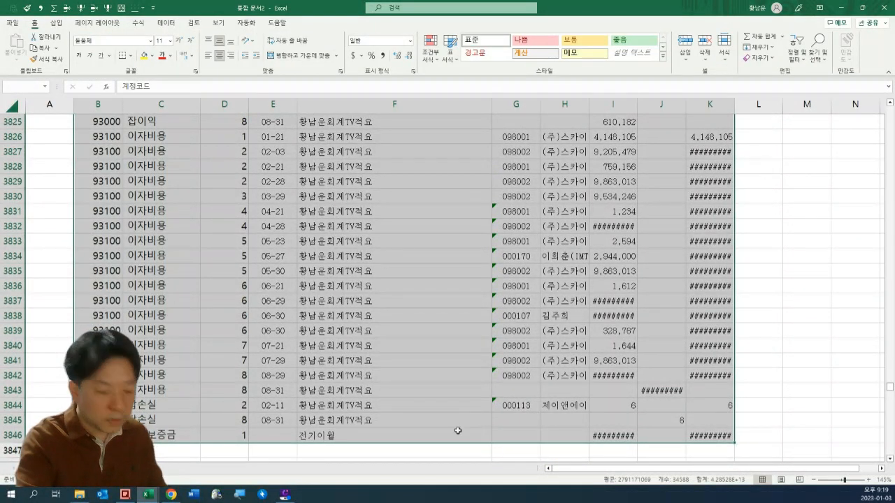
pyautogui.hotkey('alt', '9')
pyautogui.press('Escape')
pyautogui.hotkey('ctrl', 'BackSpace')
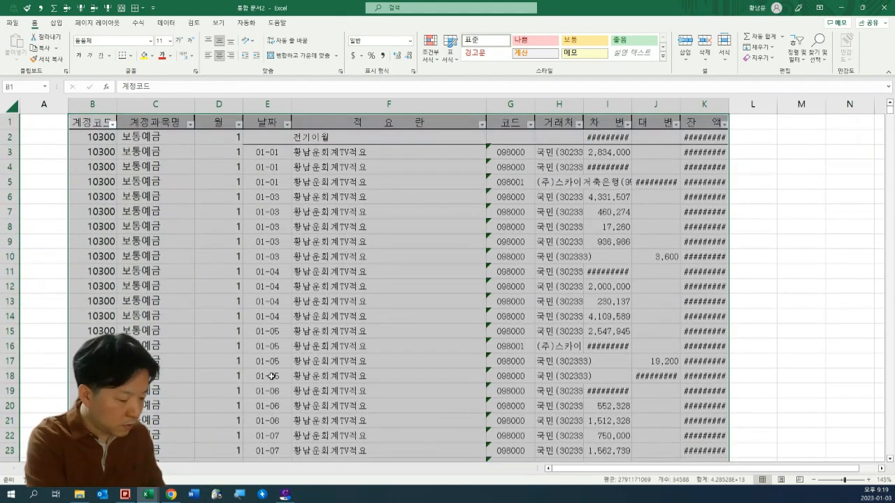
pyautogui.hotkey('alt', '9')
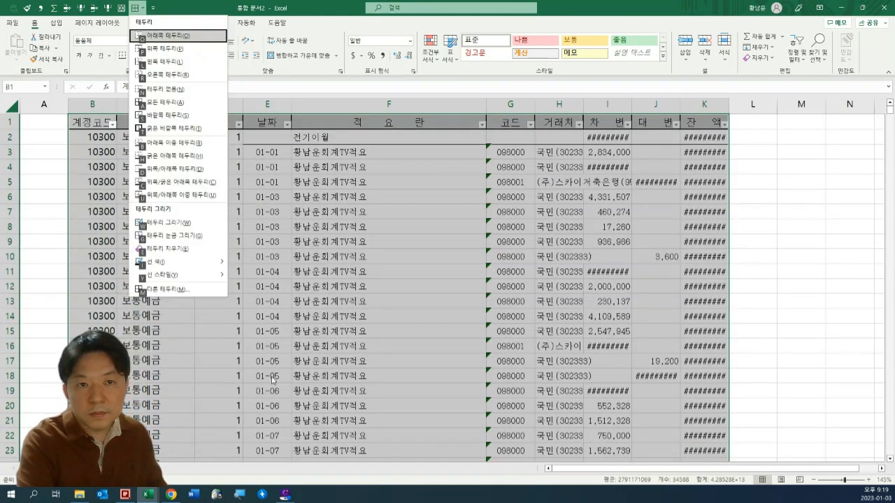
pyautogui.press('a')
pyautogui.hotkey('ctrl', 'Home')
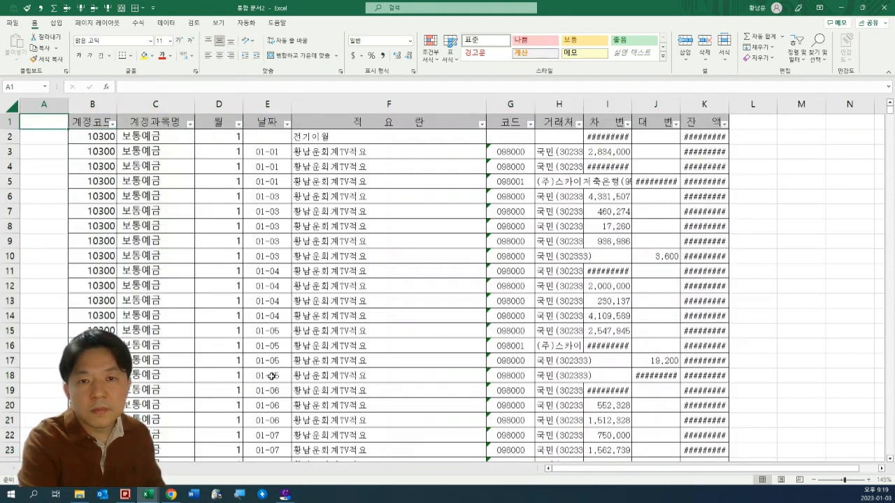
pyautogui.press('Right')
pyautogui.hotkey('ctrl', 'shift', 'Right')
pyautogui.hotkey('ctrl', 'shift', 'Down')
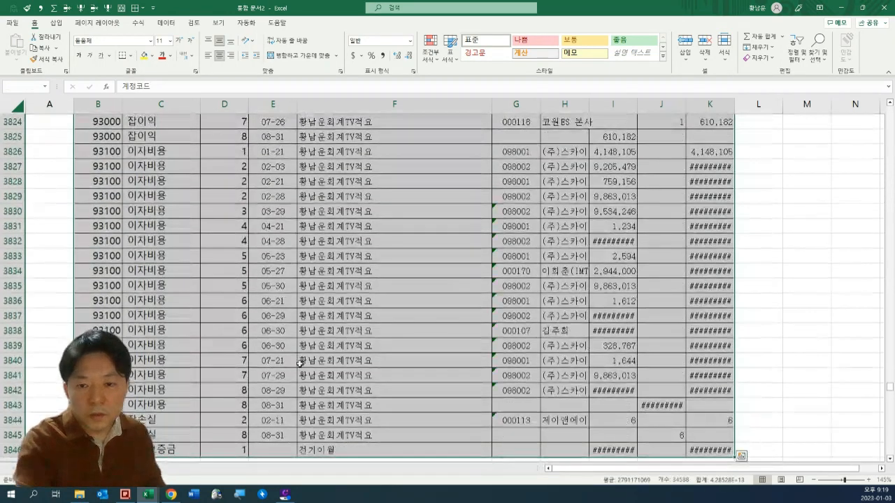
pyautogui.moveTo(890, 382); pyautogui.dragTo(888, 106)
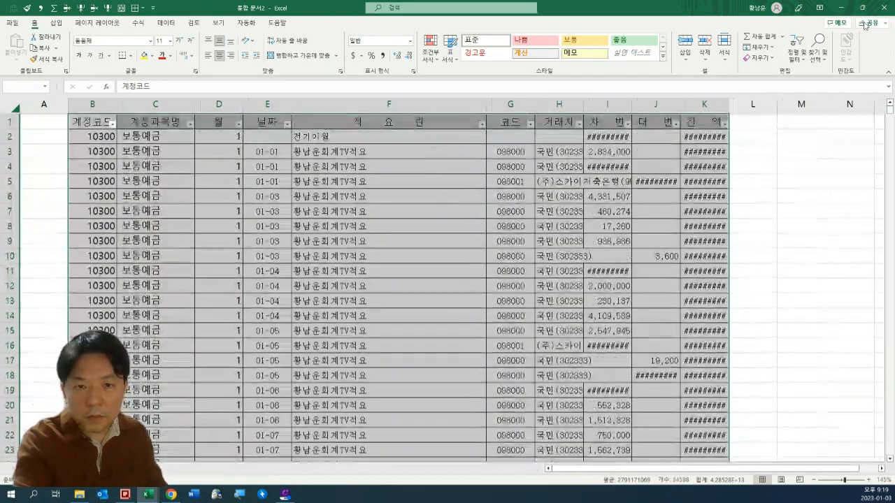
# Filter the 계정과목명 column to show only the 잡손실 rows.
pyautogui.click(186, 133)
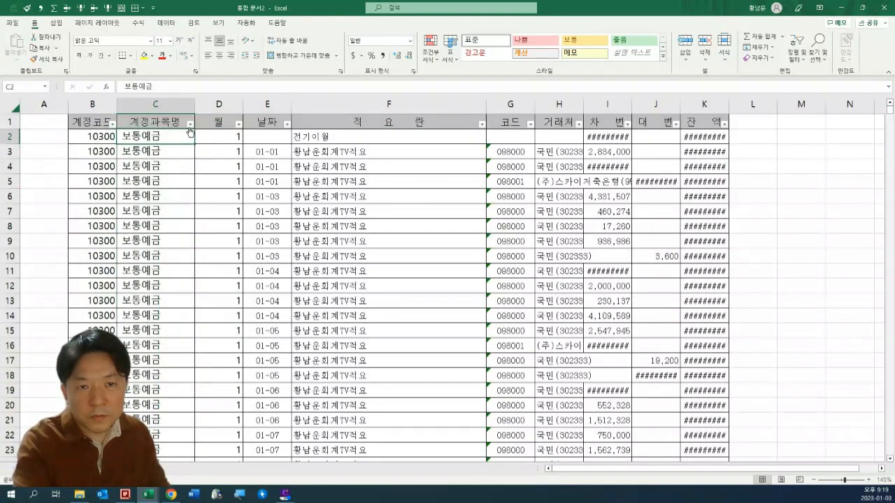
pyautogui.click(188, 123)
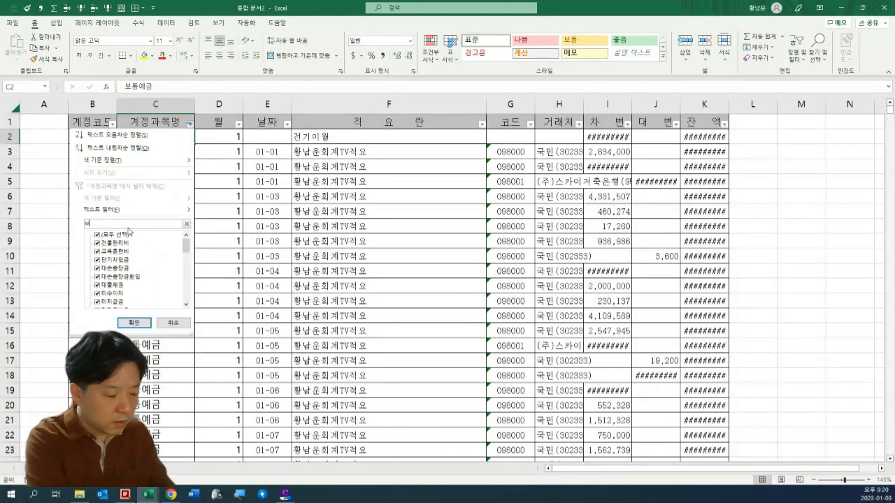
pyautogui.write('잡손시')
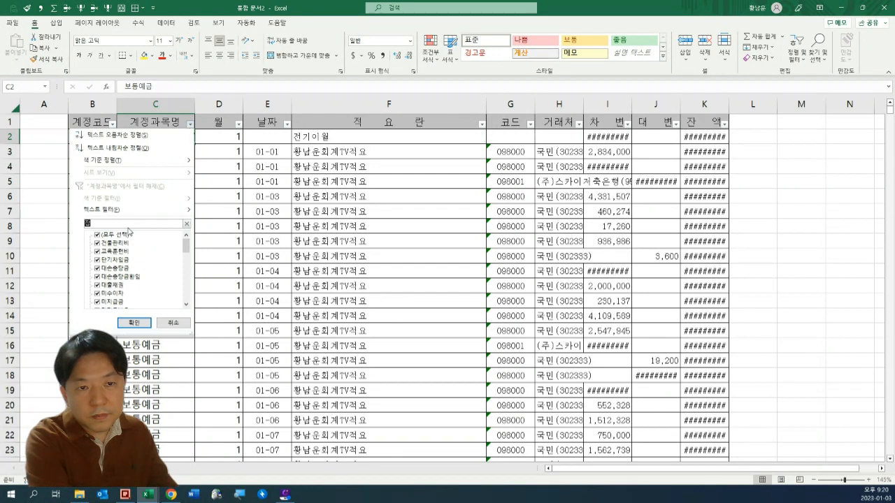
pyautogui.press('Return')
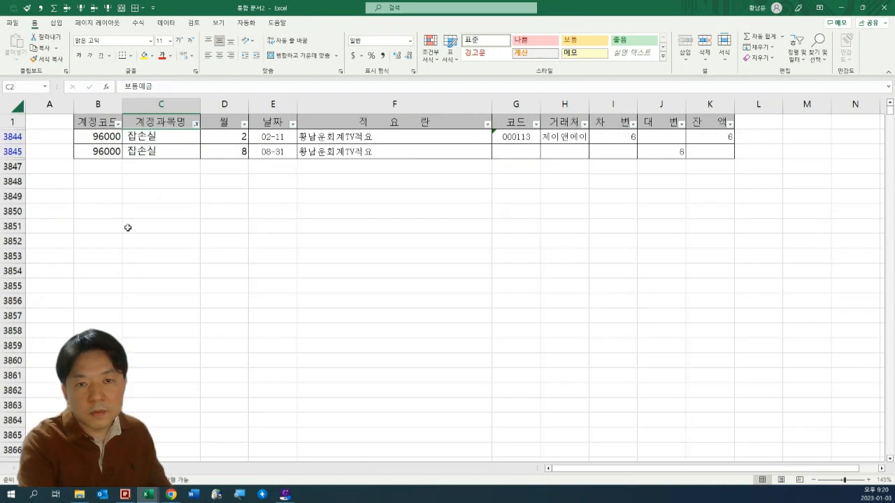
# Examine the description, debit, credit and date cells of the 잡손실 rows, and clear the filter.
pyautogui.click(371, 139)
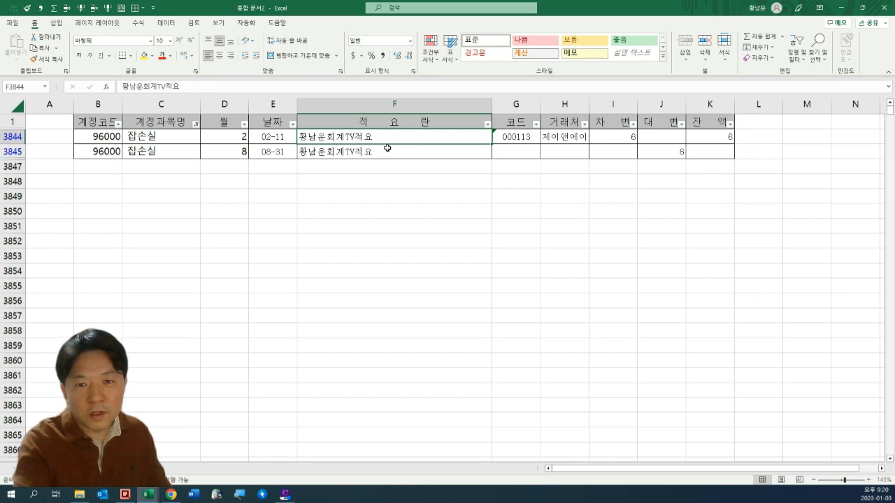
pyautogui.click(518, 165)
pyautogui.click(383, 150)
pyautogui.click(374, 139)
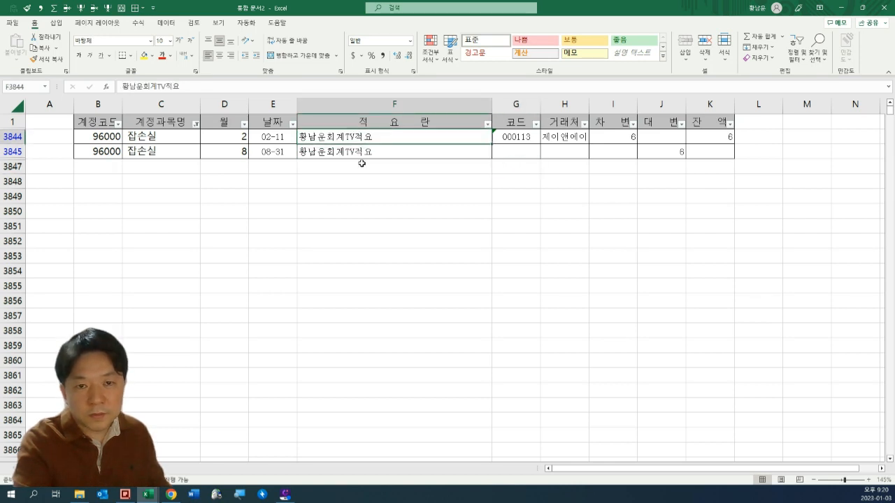
pyautogui.moveTo(367, 140); pyautogui.dragTo(362, 152)
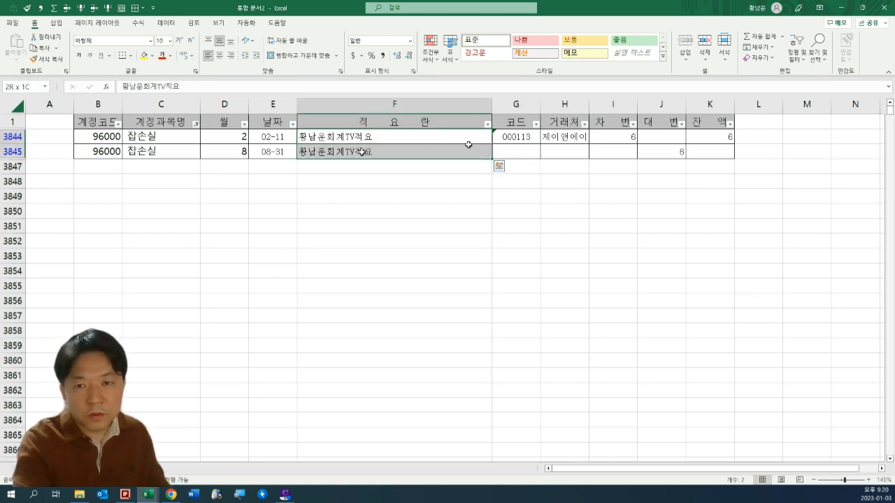
pyautogui.click(639, 138)
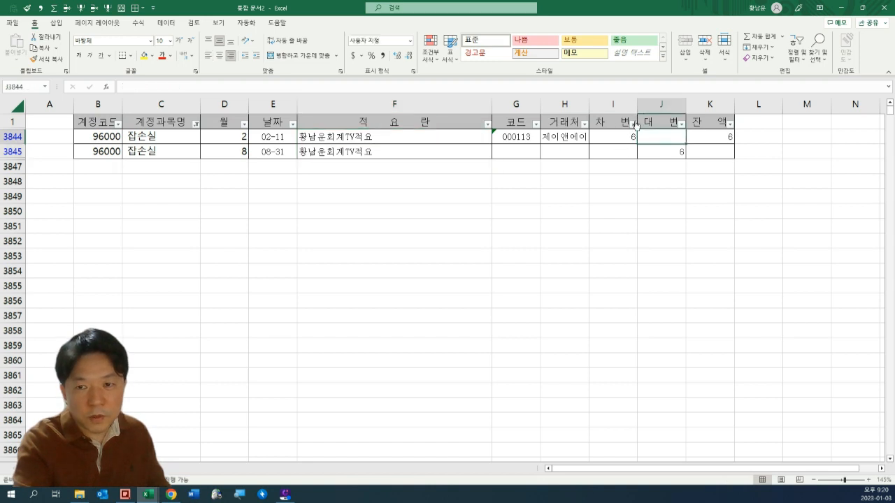
pyautogui.click(258, 157)
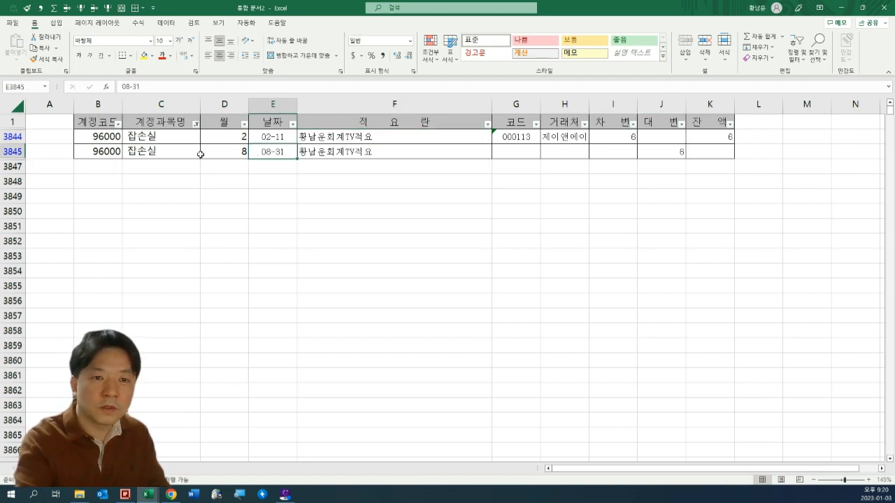
pyautogui.click(165, 23)
pyautogui.click(451, 36)
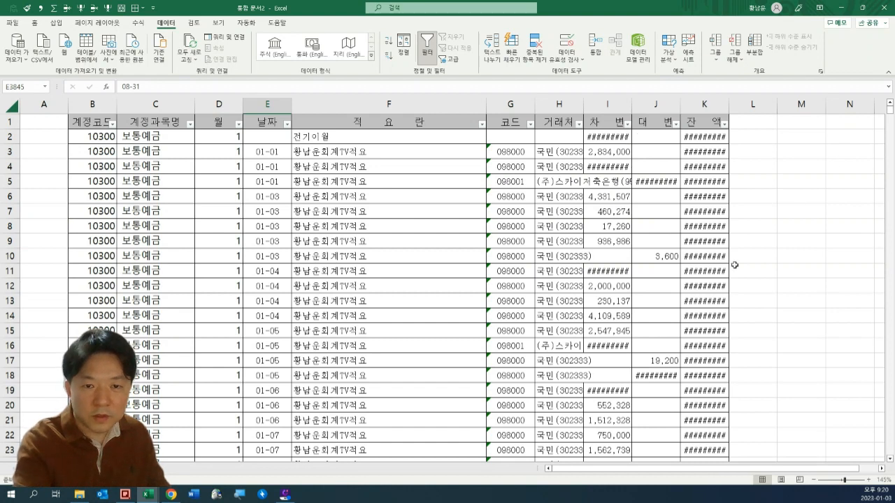
# Create a pivot table on a new worksheet from the whole list, from the 계정코드 heading to the last row of the 잔액 column.
pyautogui.click(185, 140)
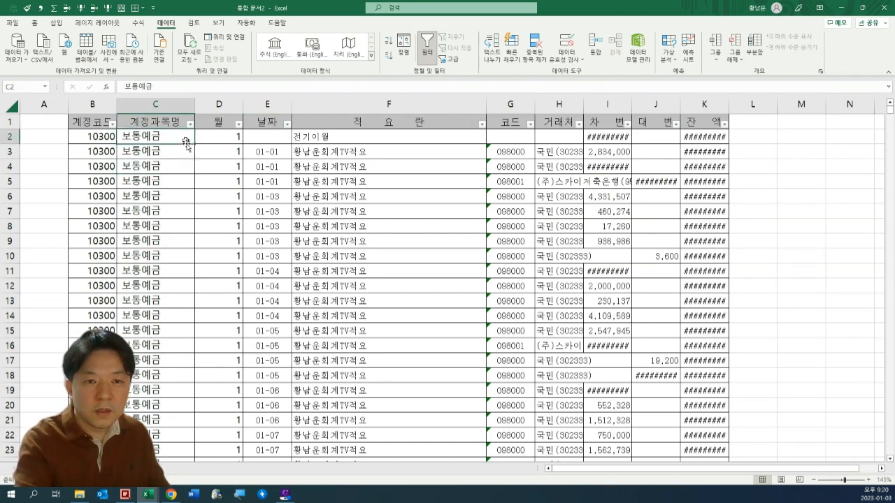
pyautogui.hotkey('ctrl', 'Home')
pyautogui.press('Right')
pyautogui.hotkey('ctrl', 'shift', 'Right')
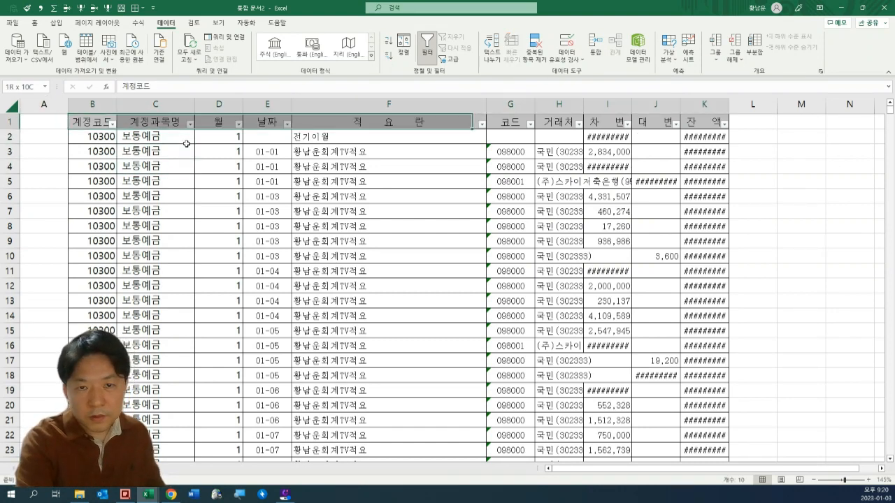
pyautogui.hotkey('ctrl', 'shift', 'Down')
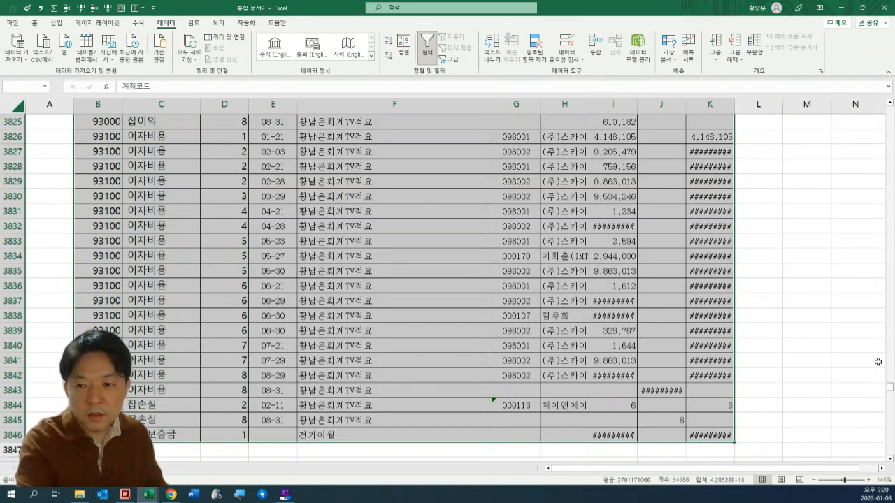
pyautogui.moveTo(889, 387); pyautogui.dragTo(890, 112)
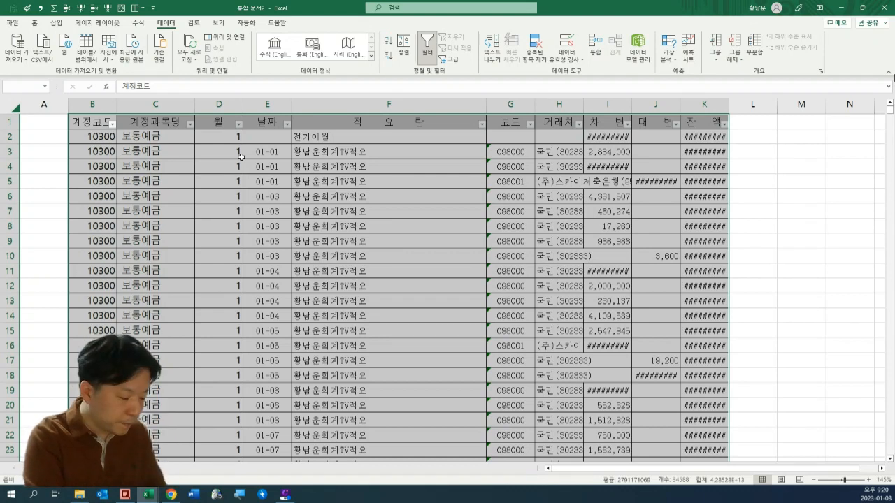
pyautogui.hotkey('alt', 'd')
pyautogui.press('p')
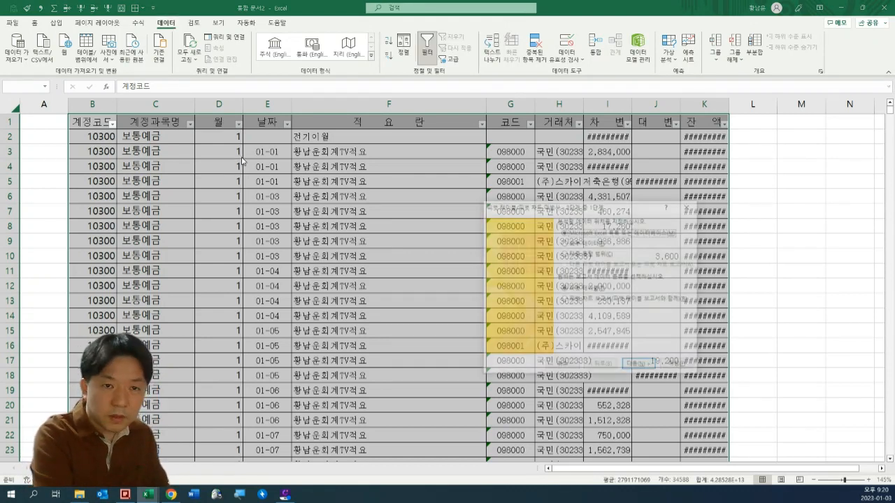
pyautogui.press('Return')
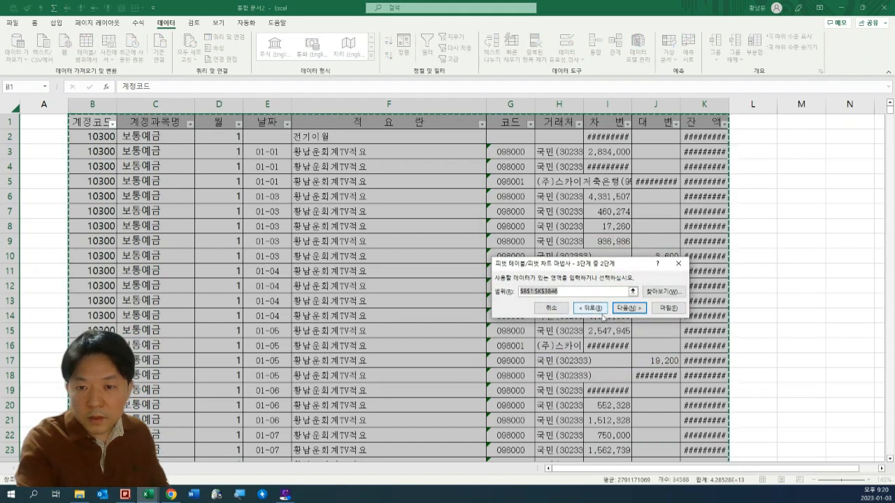
pyautogui.click(628, 308)
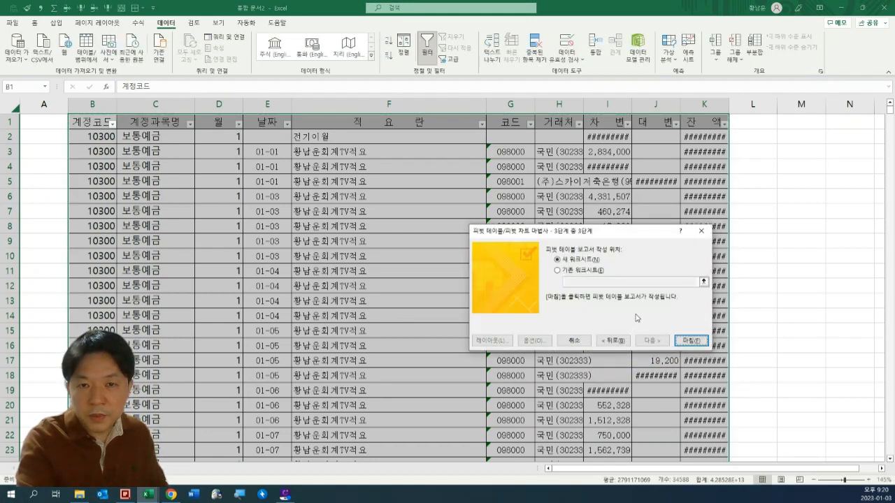
pyautogui.click(691, 340)
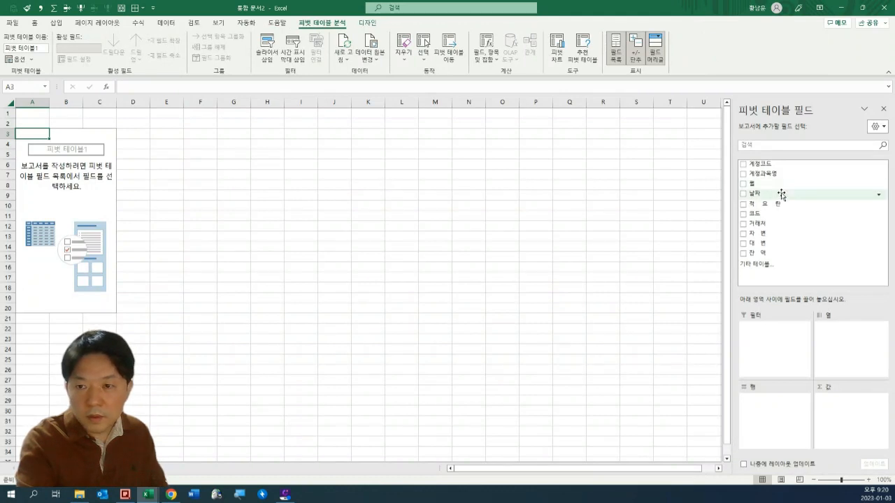
# Put 계정과목명 in the pivot table's rows and sum the 차변 and 대변 fields as values.
pyautogui.moveTo(762, 174); pyautogui.dragTo(770, 412)
pyautogui.moveTo(758, 232); pyautogui.dragTo(858, 422)
pyautogui.click(430, 256)
# Apply the comma number format to all 차변 and 대변 sums in the pivot table, including the grand total row.
pyautogui.click(86, 147)
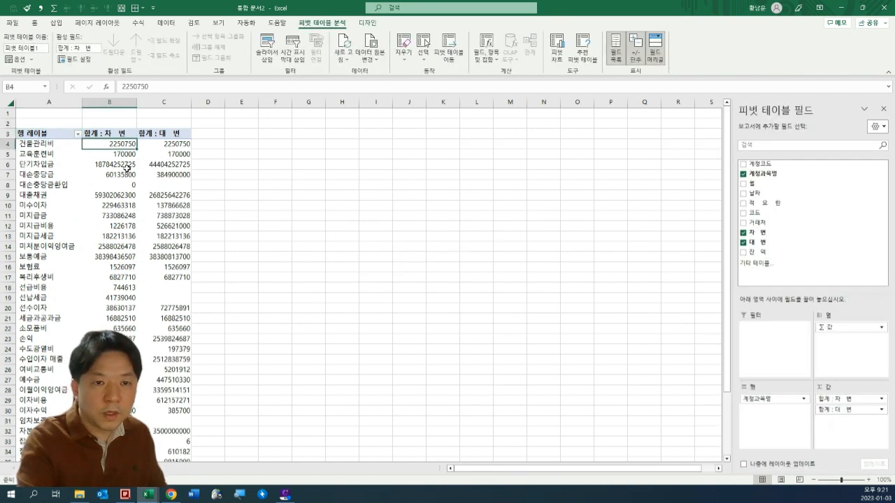
pyautogui.hotkey('ctrl', 'shift', 'Right')
pyautogui.hotkey('ctrl', 'shift', 'Down')
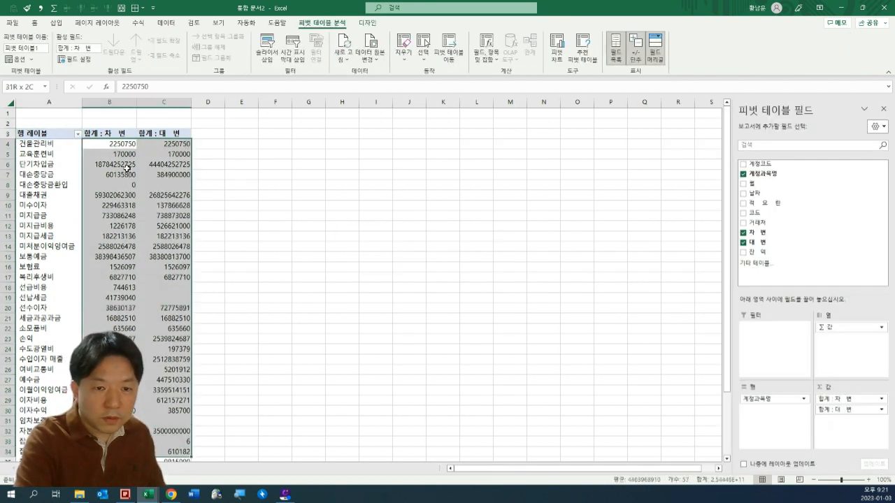
pyautogui.hotkey('ctrl', 'shift', 'Down')
pyautogui.hotkey('alt', '3')
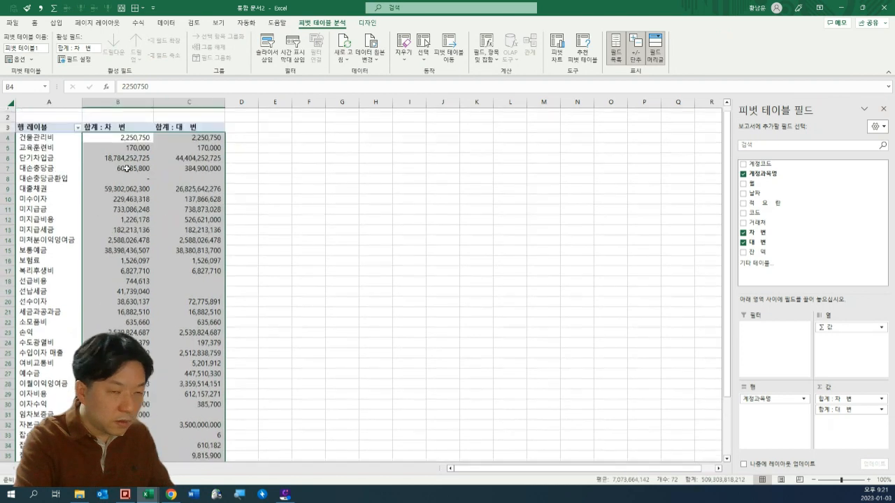
# Examine the 차변 and 대변 sums of each account and compare the two grand totals.
pyautogui.press('Left')
pyautogui.hotkey('ctrl', 'shift', 'Down')
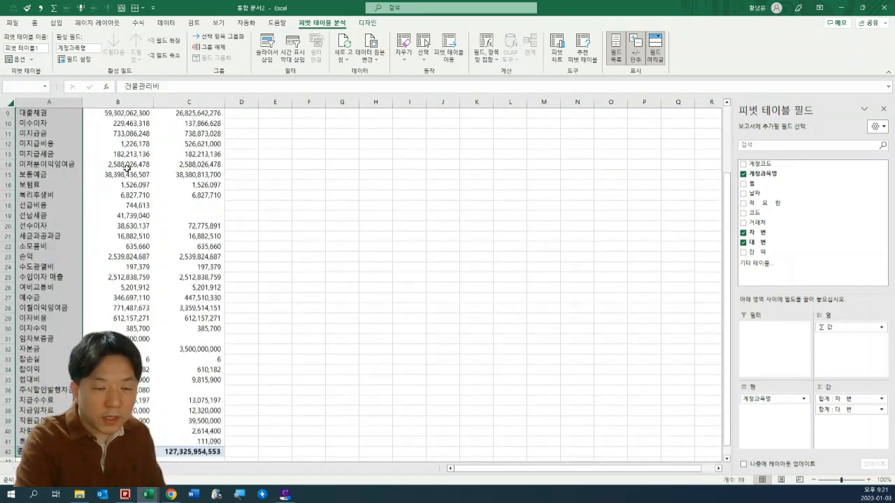
pyautogui.press('Up')
pyautogui.press('Down')
pyautogui.press('Down')
pyautogui.press('Down')
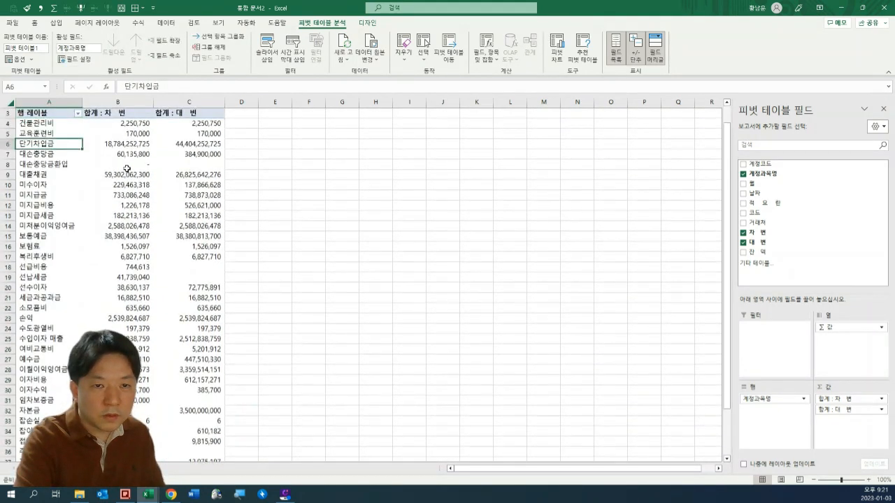
pyautogui.press('Right')
pyautogui.press('Up')
pyautogui.press('Up')
pyautogui.hotkey('shift', 'Right')
pyautogui.hotkey('shift', 'Down')
pyautogui.hotkey('shift', 'Down')
pyautogui.hotkey('shift', 'Down')
pyautogui.hotkey('shift', 'Down')
pyautogui.hotkey('shift', 'Down')
pyautogui.hotkey('shift', 'Down')
pyautogui.hotkey('shift', 'Down')
pyautogui.hotkey('shift', 'Down')
pyautogui.hotkey('shift', 'Down')
pyautogui.hotkey('shift', 'Down')
pyautogui.hotkey('shift', 'Down')
pyautogui.hotkey('shift', 'Down')
pyautogui.hotkey('shift', 'Down')
pyautogui.hotkey('shift', 'Down')
pyautogui.hotkey('shift', 'Down')
pyautogui.hotkey('shift', 'Down')
pyautogui.hotkey('shift', 'Down')
pyautogui.hotkey('shift', 'Down')
pyautogui.hotkey('shift', 'Down')
pyautogui.hotkey('shift', 'Down')
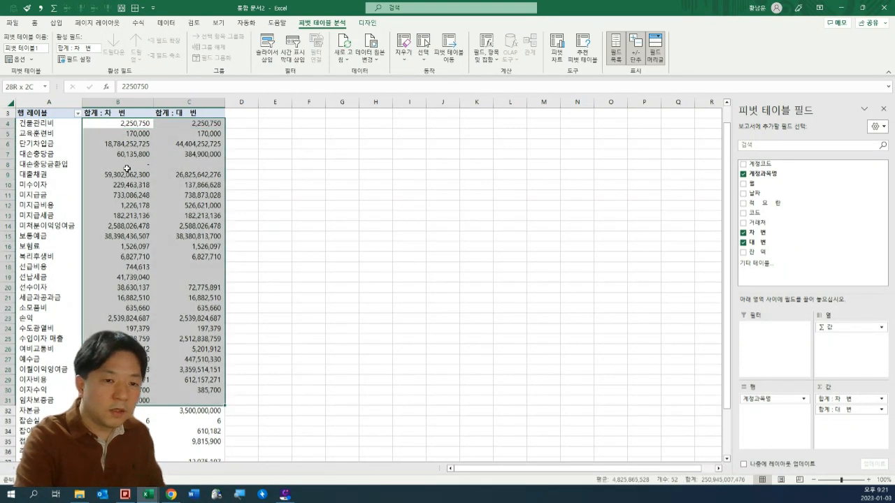
pyautogui.hotkey('ctrl', 'shift', 'Down')
pyautogui.hotkey('ctrl', 'shift', 'Up')
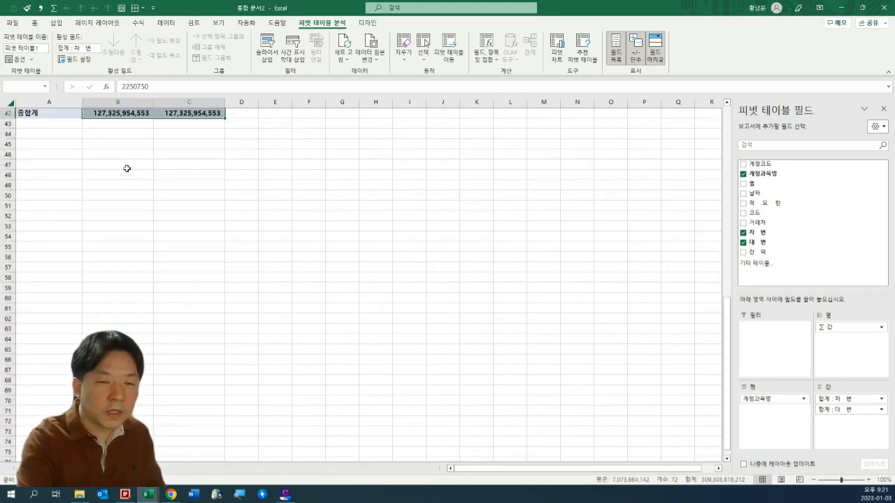
pyautogui.scroll(2, 140, 189)
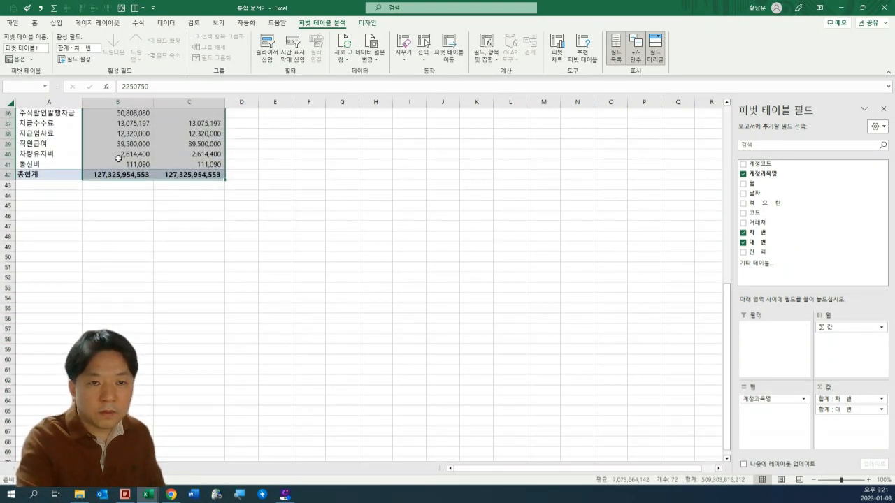
pyautogui.click(197, 214)
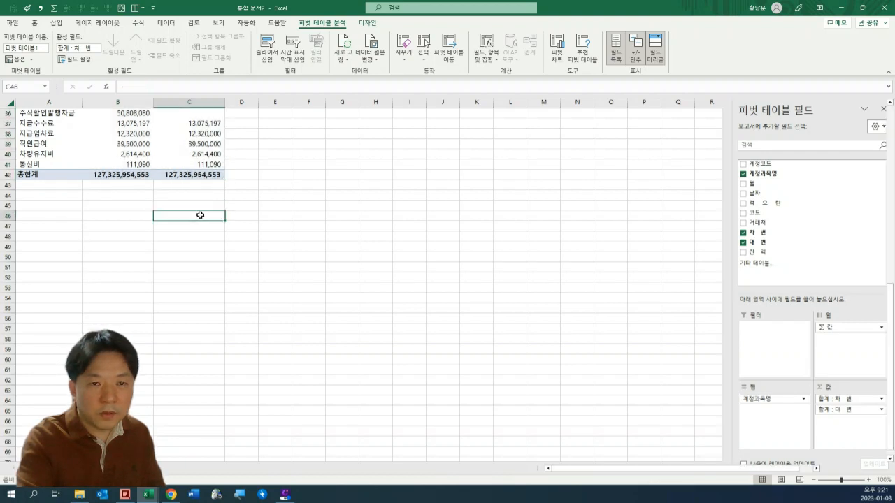
pyautogui.scroll(11, 210, 224)
pyautogui.scroll(1, 227, 230)
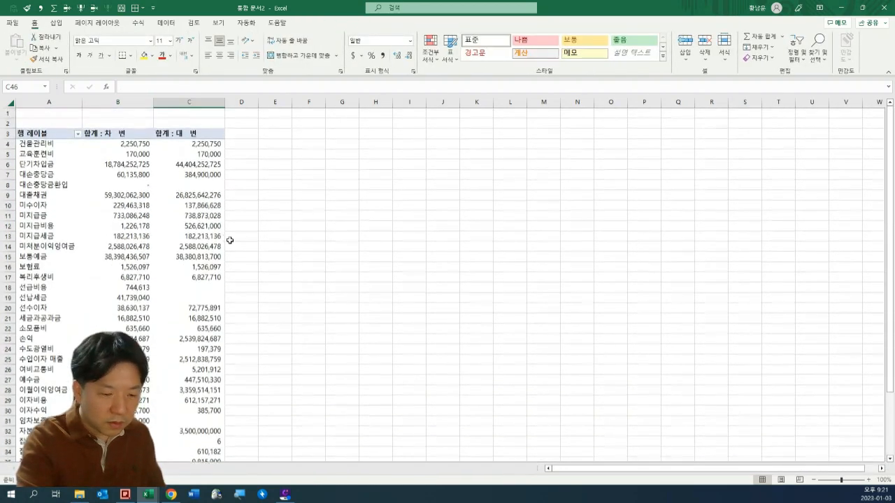
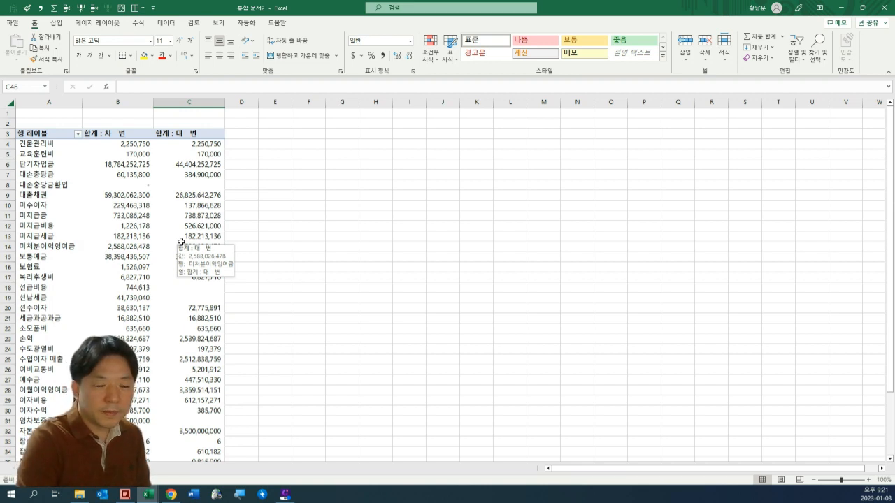
pyautogui.scroll(-6, 183, 302)
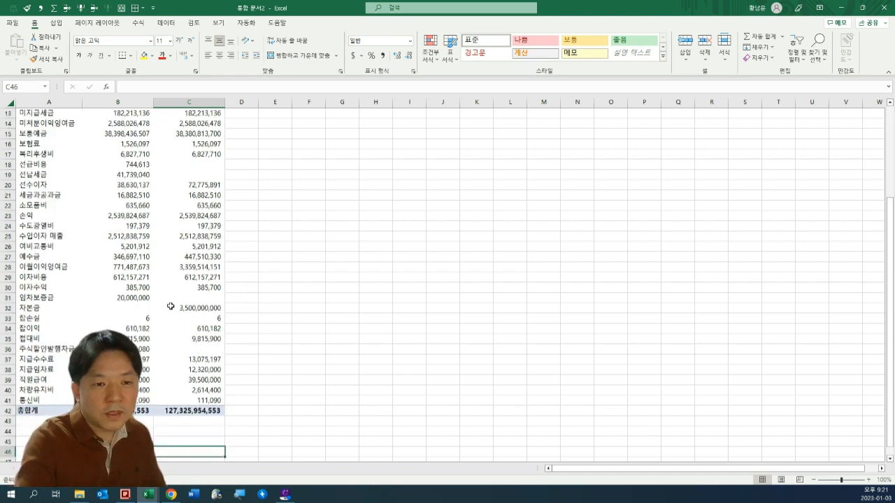
pyautogui.scroll(6, 180, 306)
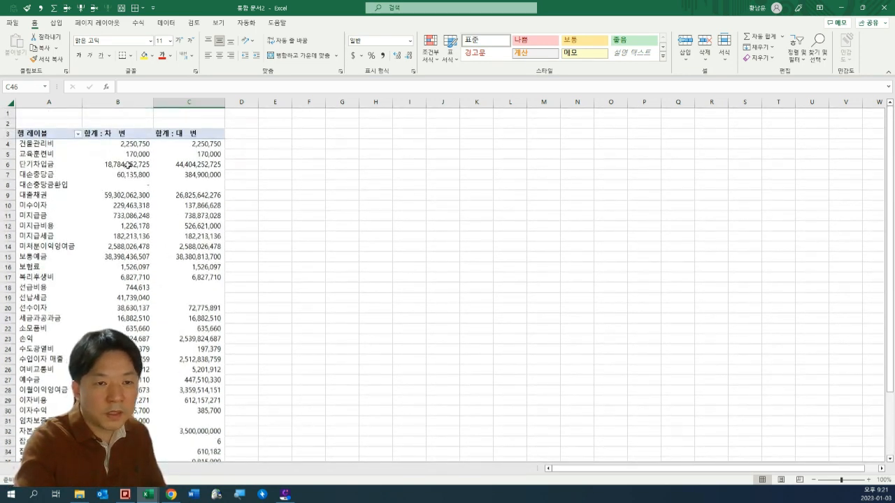
pyautogui.moveTo(118, 147); pyautogui.dragTo(203, 389)
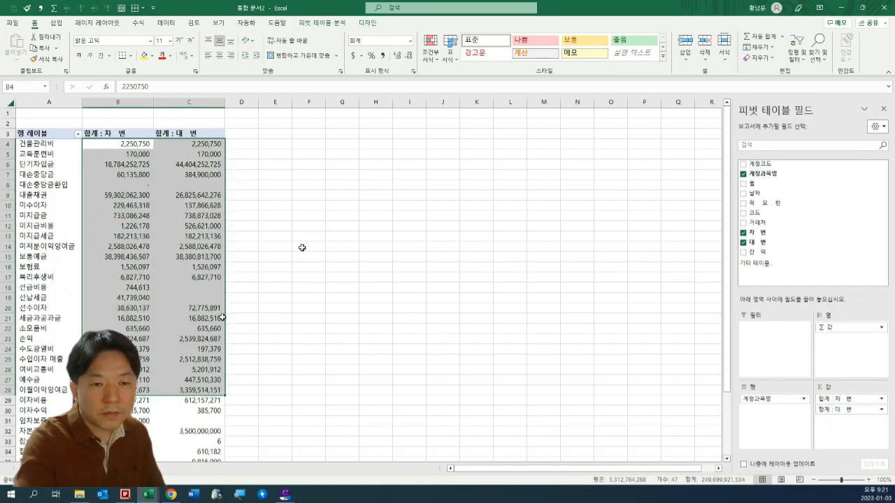
pyautogui.scroll(-6, 302, 248)
pyautogui.scroll(5, 290, 245)
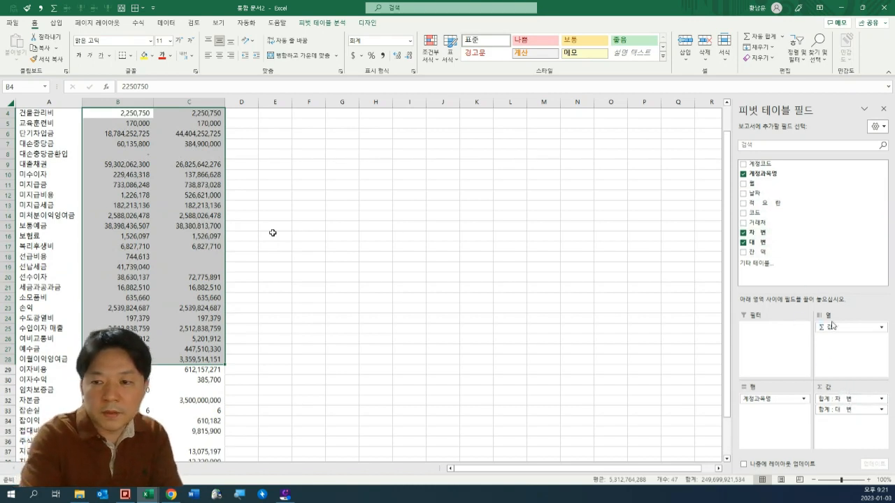
# Add 월 to the pivot table's columns and remove 대변 from the values, keeping only the 차변 sum.
pyautogui.moveTo(757, 184); pyautogui.dragTo(867, 328)
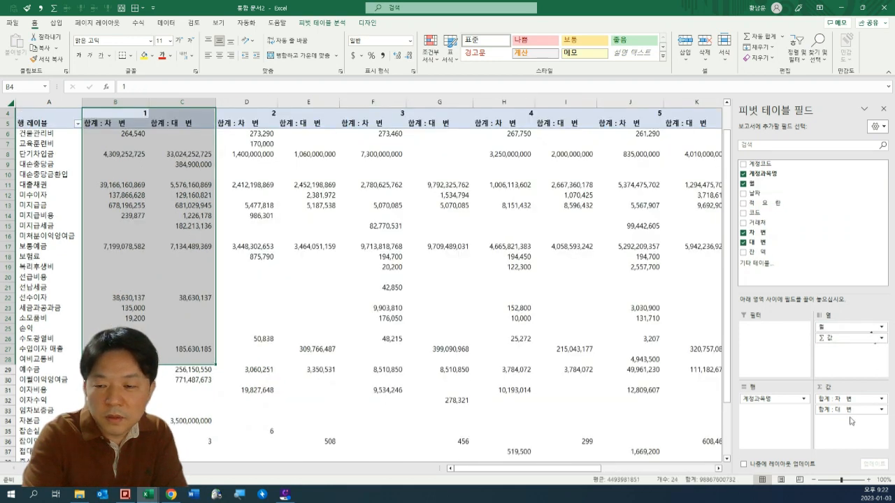
pyautogui.moveTo(852, 409); pyautogui.dragTo(824, 250)
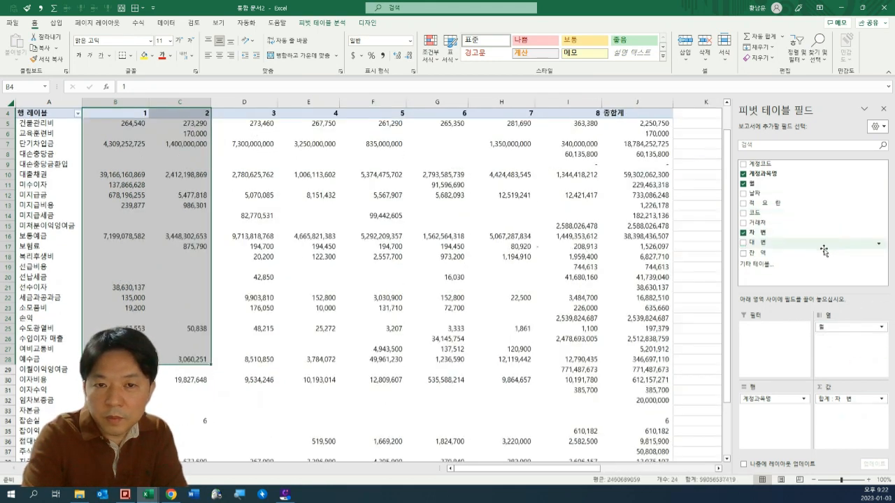
pyautogui.scroll(1, 385, 168)
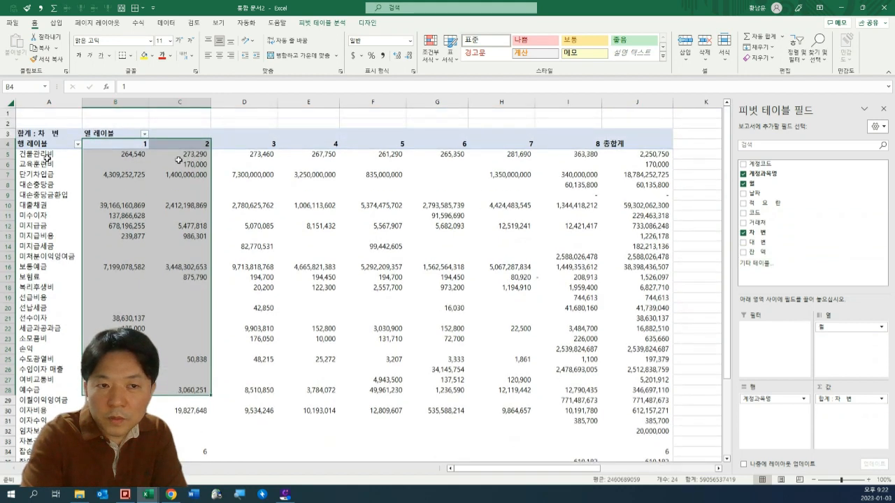
pyautogui.click(183, 155)
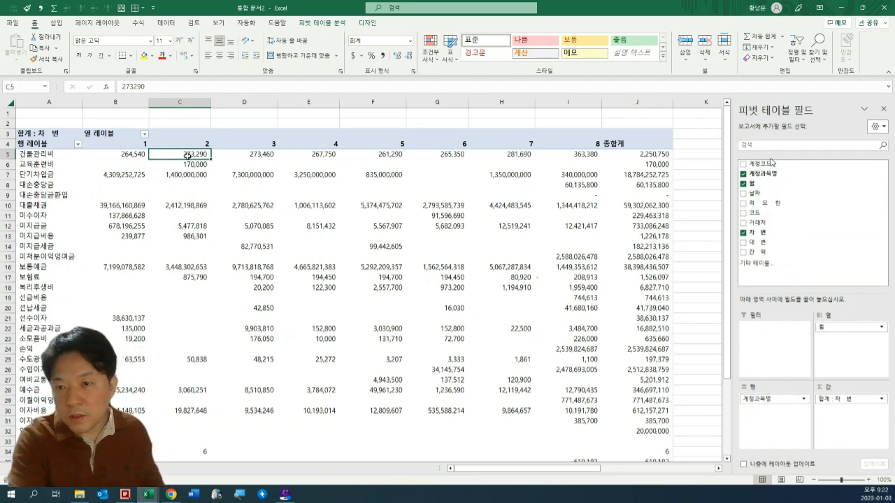
# Add 계정코드 as the pivot table's report filter and look through its list of account codes.
pyautogui.moveTo(771, 162); pyautogui.dragTo(776, 347)
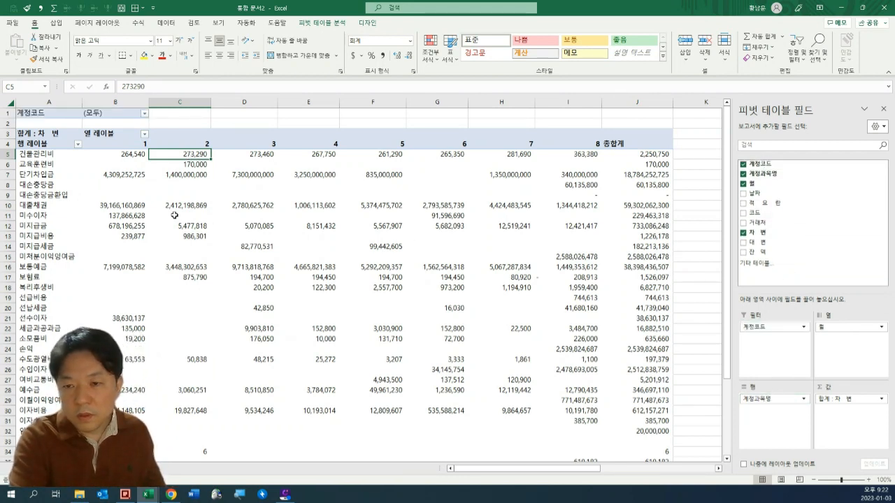
pyautogui.click(143, 113)
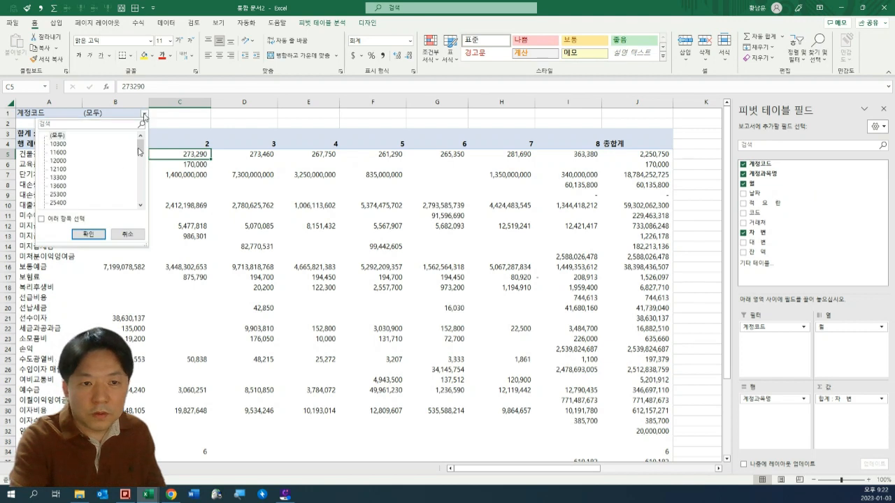
pyautogui.moveTo(139, 152)
pyautogui.mouseDown()
pyautogui.moveTo(142, 203)
pyautogui.moveTo(144, 141)
pyautogui.mouseUp()
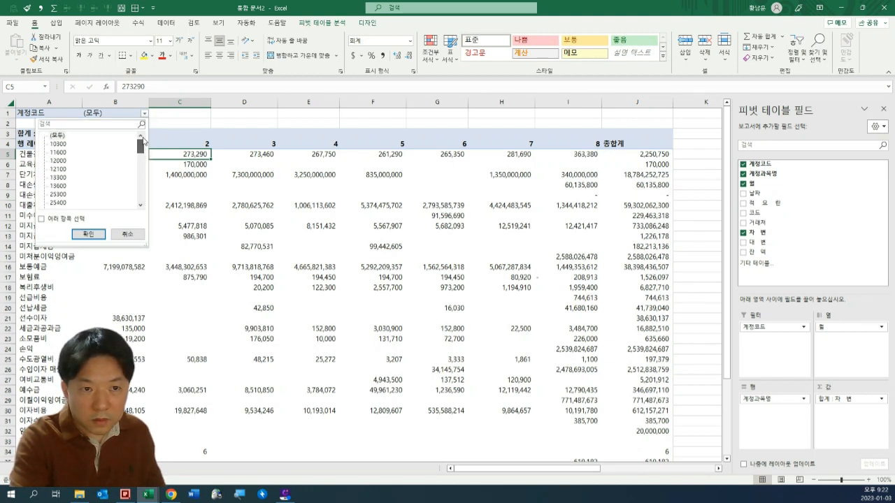
pyautogui.scroll(-2, 63, 175)
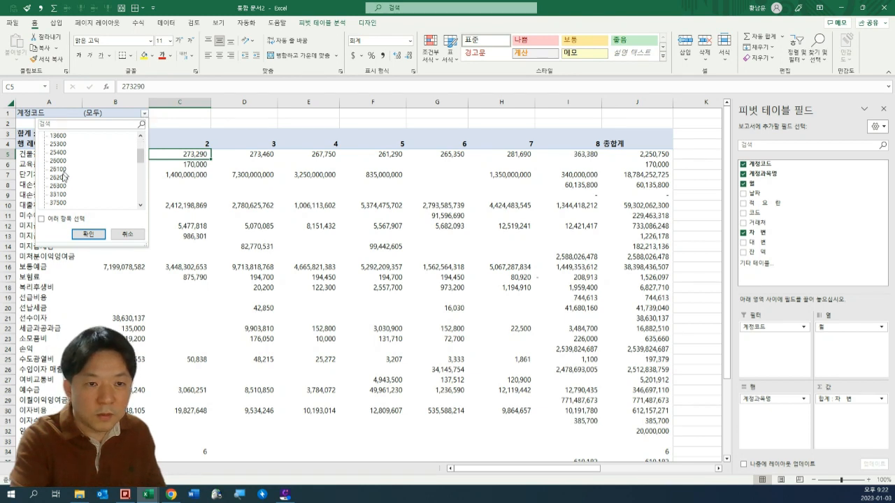
pyautogui.scroll(-1, 67, 178)
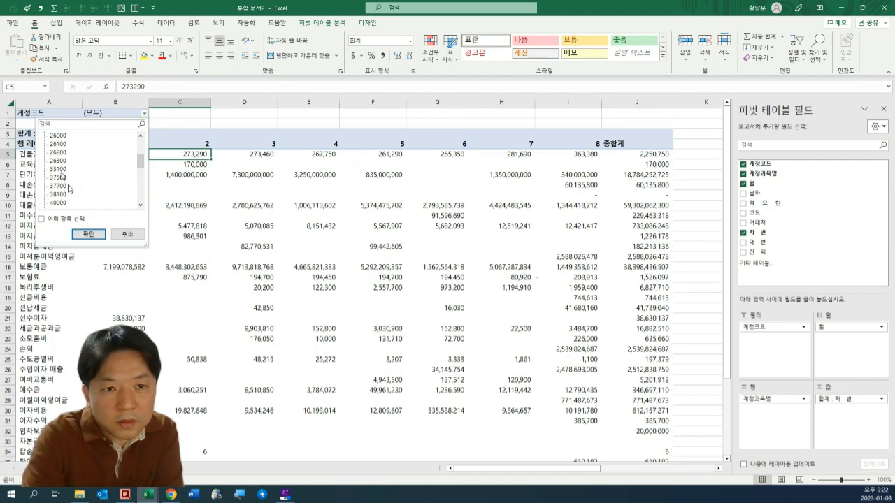
pyautogui.scroll(-1, 62, 182)
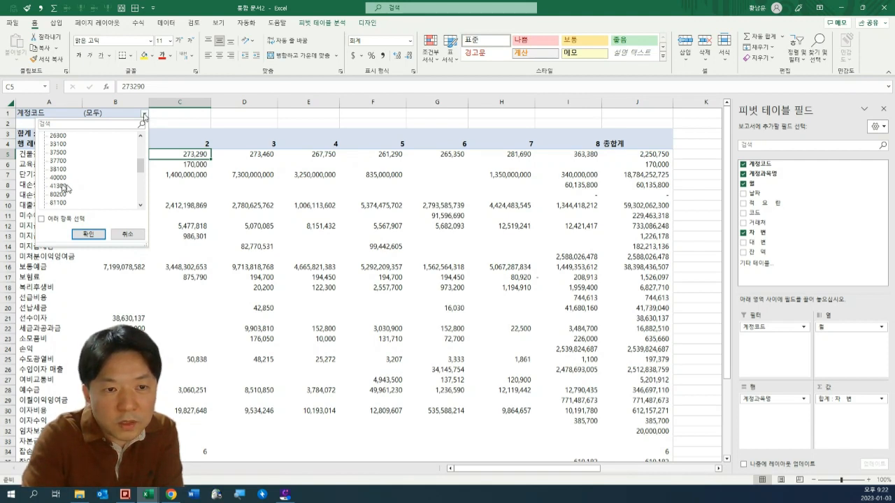
# Allow multiple selections in the 계정코드 report filter and filter the pivot table to codes 40000 and 41300.
pyautogui.click(42, 219)
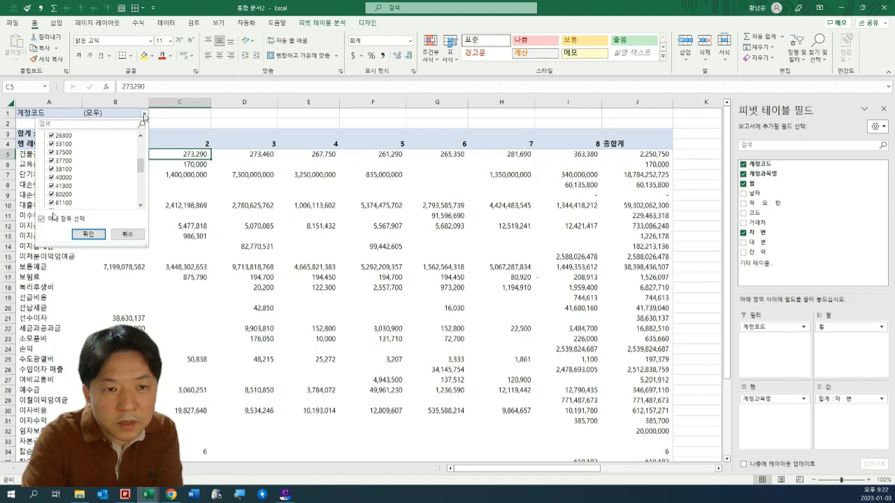
pyautogui.click(42, 219)
pyautogui.click(60, 178)
pyautogui.click(63, 187)
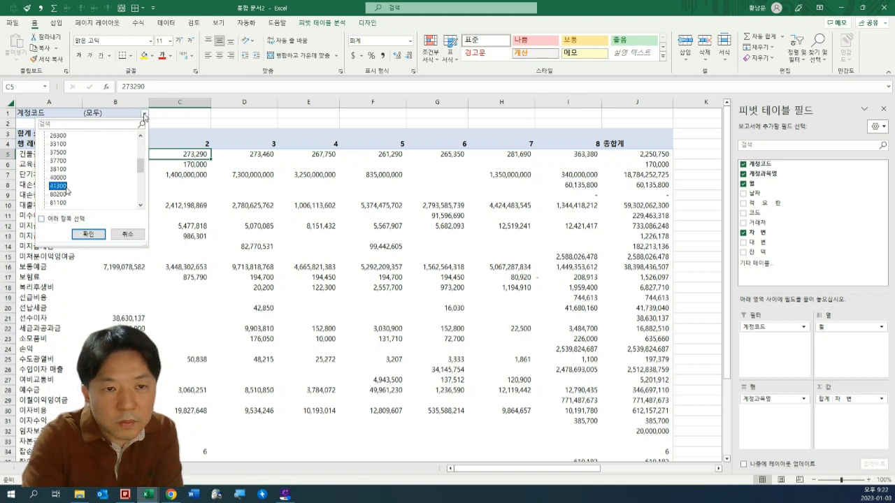
pyautogui.click(49, 219)
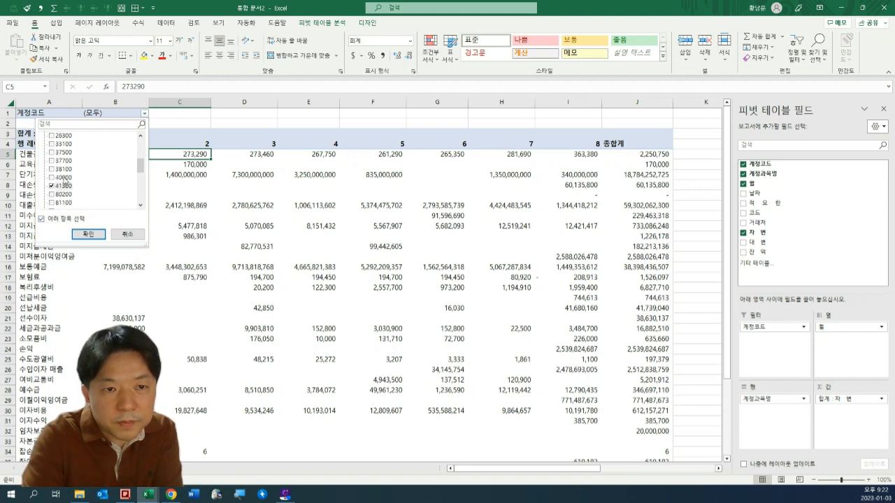
pyautogui.click(60, 178)
pyautogui.click(52, 177)
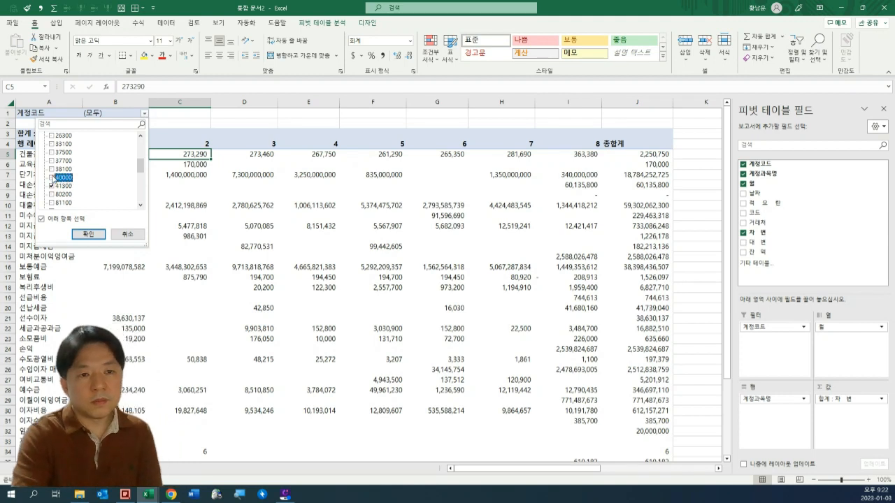
pyautogui.click(89, 234)
pyautogui.click(187, 226)
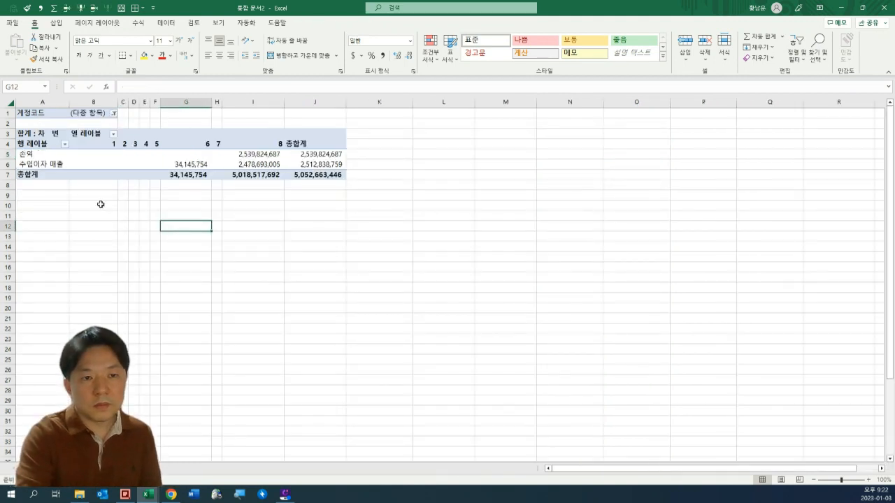
# Examine the monthly 차변 amounts of the 손익 and 수입이자 매출 accounts in the filtered pivot table.
pyautogui.click(54, 164)
pyautogui.click(243, 163)
pyautogui.moveTo(42, 163); pyautogui.dragTo(327, 164)
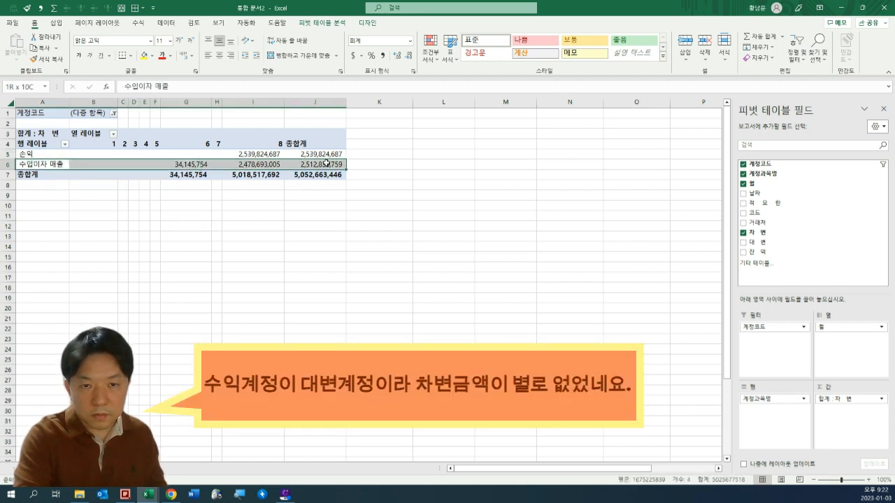
pyautogui.click(260, 164)
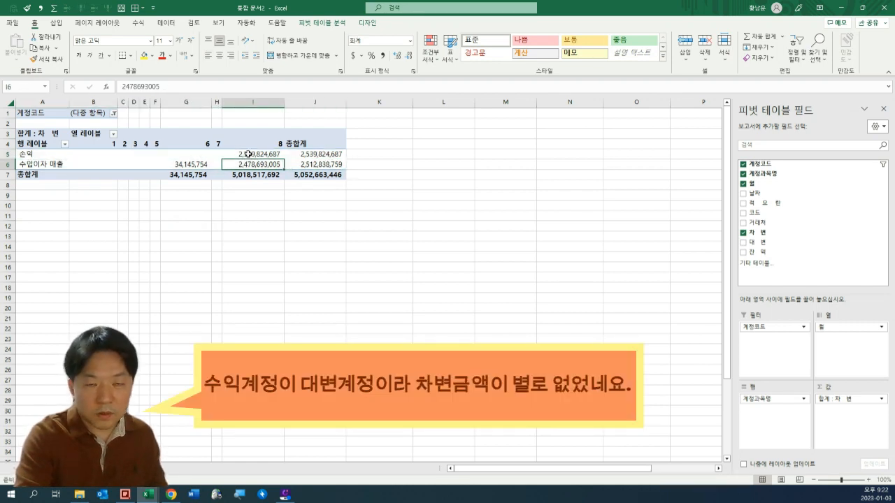
pyautogui.moveTo(248, 154); pyautogui.dragTo(194, 163)
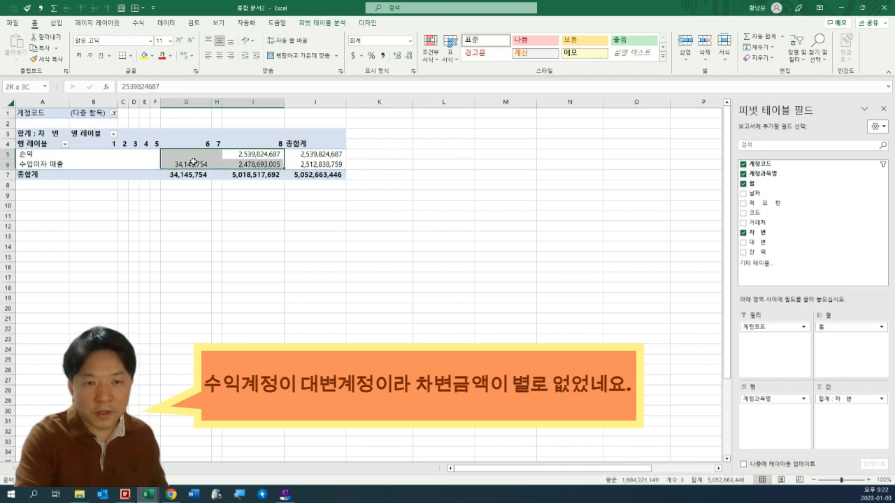
pyautogui.click(264, 154)
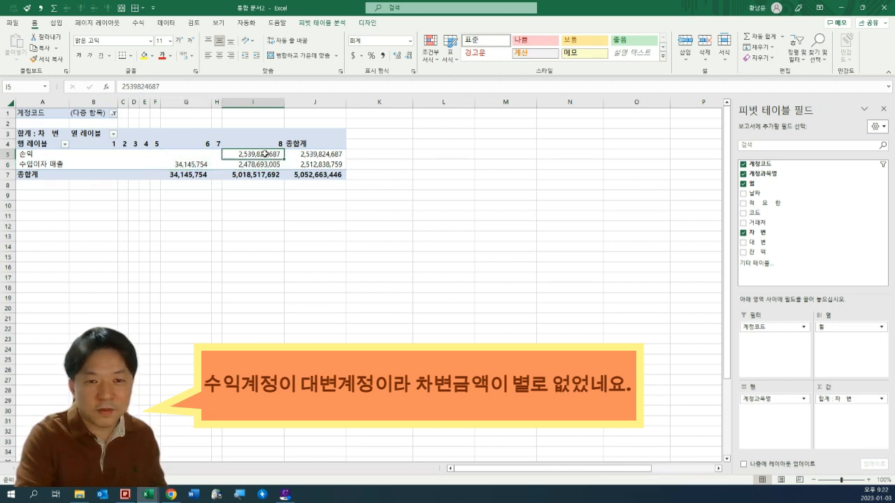
pyautogui.moveTo(264, 154); pyautogui.dragTo(172, 165)
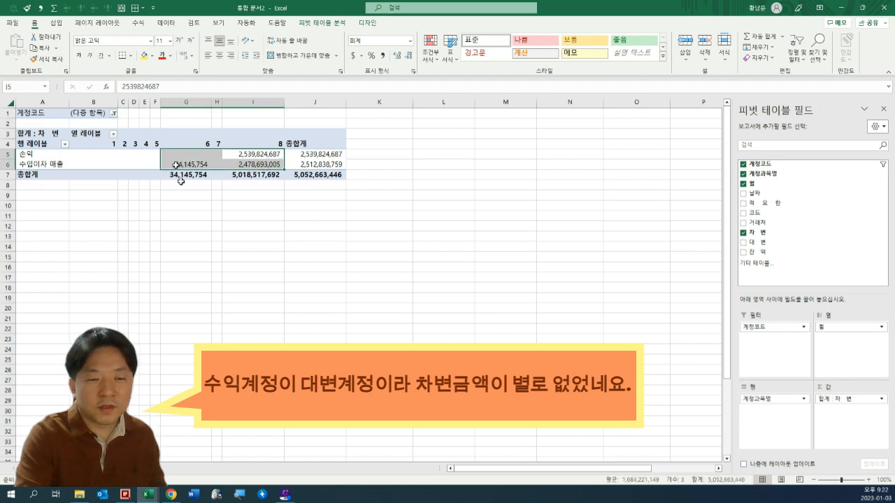
pyautogui.click(263, 154)
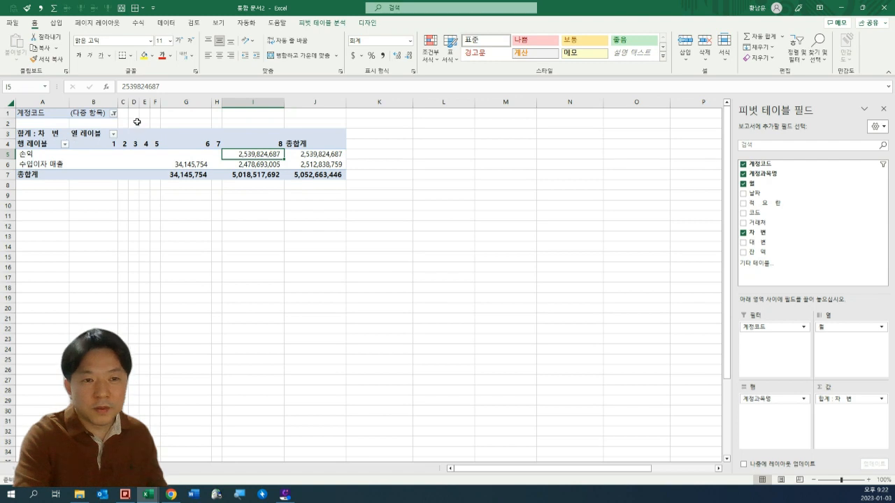
# Change the 계정코드 report filter to show only codes 80200, 81100 and 81200 instead of 40000 and 41300.
pyautogui.click(114, 113)
pyautogui.moveTo(111, 156); pyautogui.dragTo(112, 175)
pyautogui.click(32, 177)
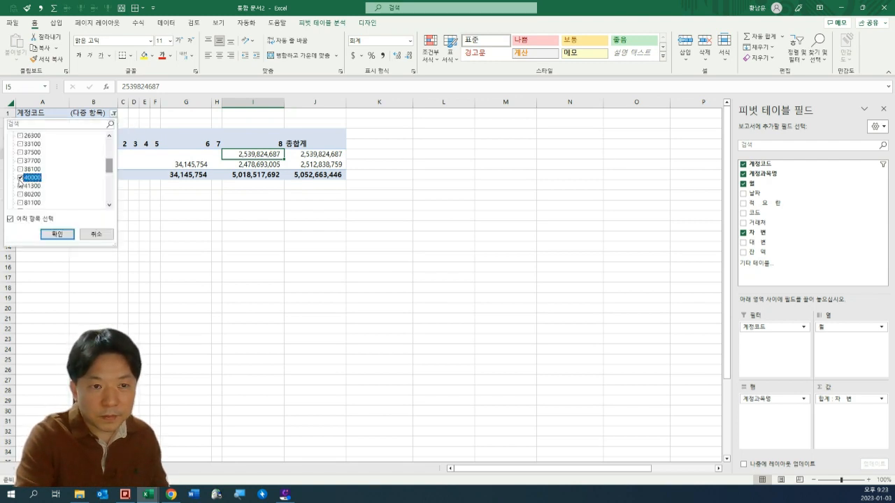
pyautogui.click(21, 177)
pyautogui.click(21, 195)
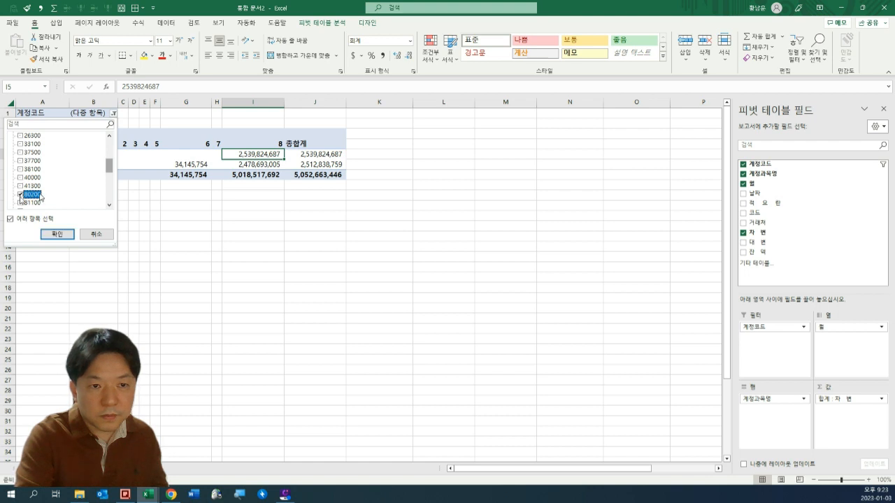
pyautogui.scroll(-2, 39, 197)
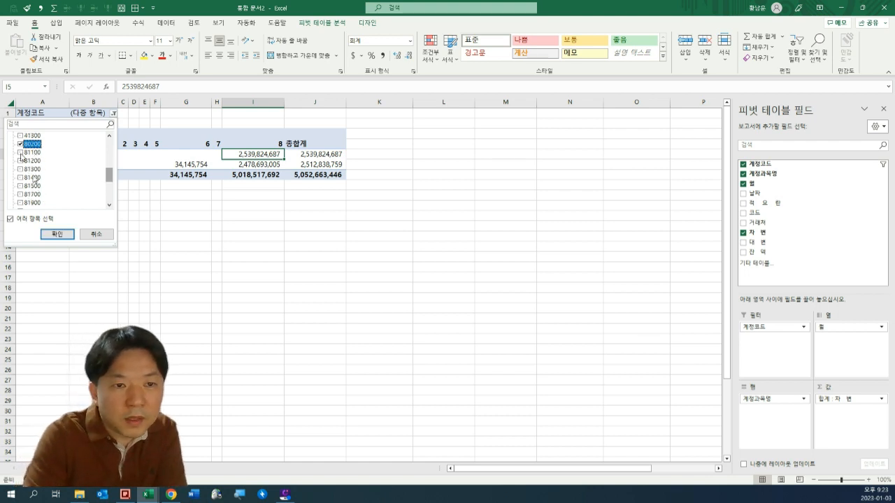
pyautogui.scroll(-2, 21, 155)
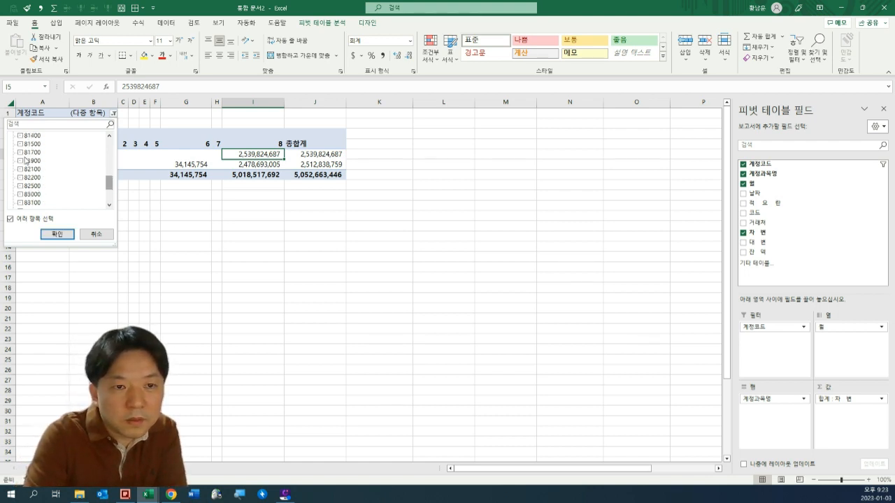
pyautogui.scroll(1, 26, 162)
pyautogui.click(21, 145)
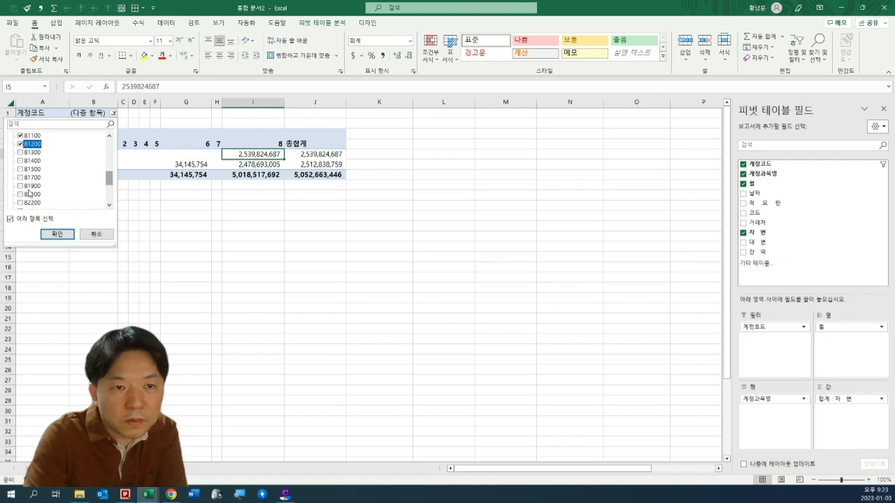
pyautogui.click(51, 234)
pyautogui.click(226, 224)
# Examine the monthly expense amounts and grand totals across the whole filtered pivot table.
pyautogui.moveTo(39, 155)
pyautogui.mouseDown()
pyautogui.moveTo(443, 165)
pyautogui.moveTo(458, 175)
pyautogui.moveTo(300, 136)
pyautogui.moveTo(39, 152)
pyautogui.mouseUp()
pyautogui.click(420, 225)
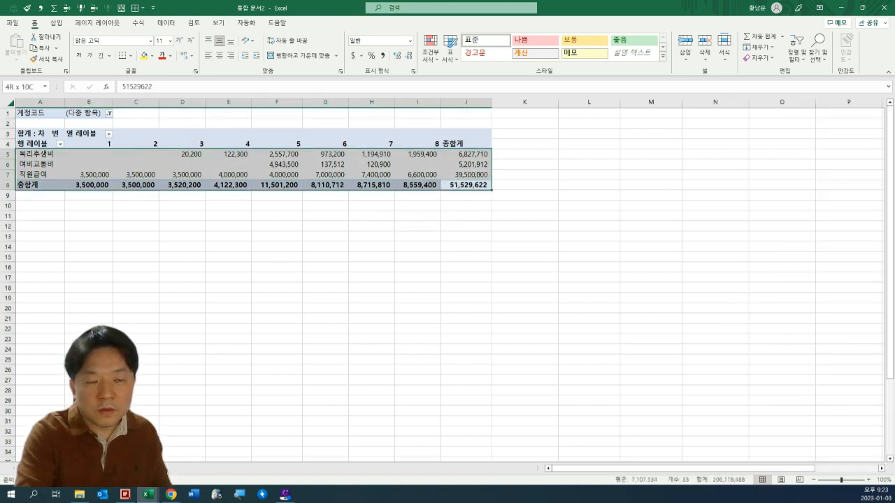
pyautogui.click(214, 246)
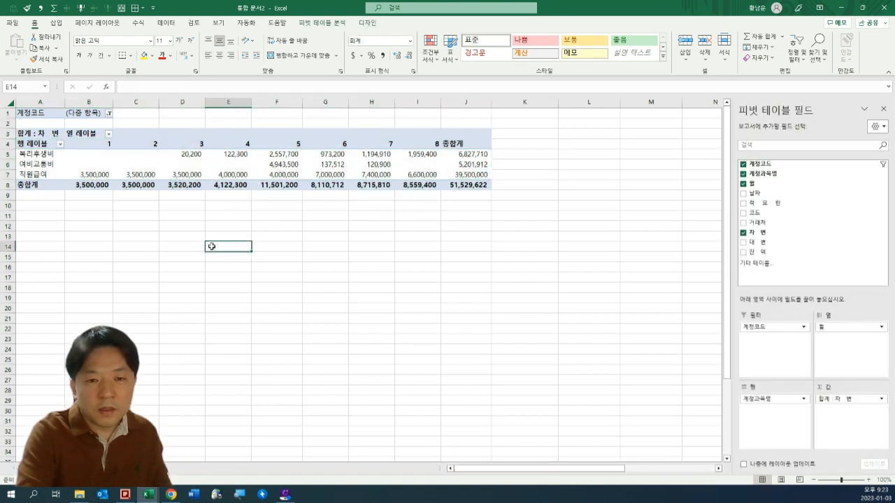
pyautogui.click(378, 179)
pyautogui.click(287, 173)
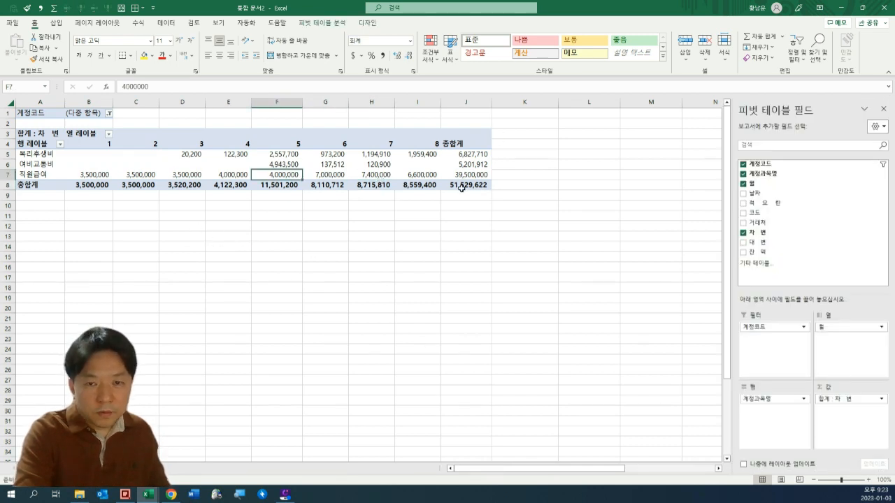
pyautogui.moveTo(464, 185); pyautogui.dragTo(18, 133)
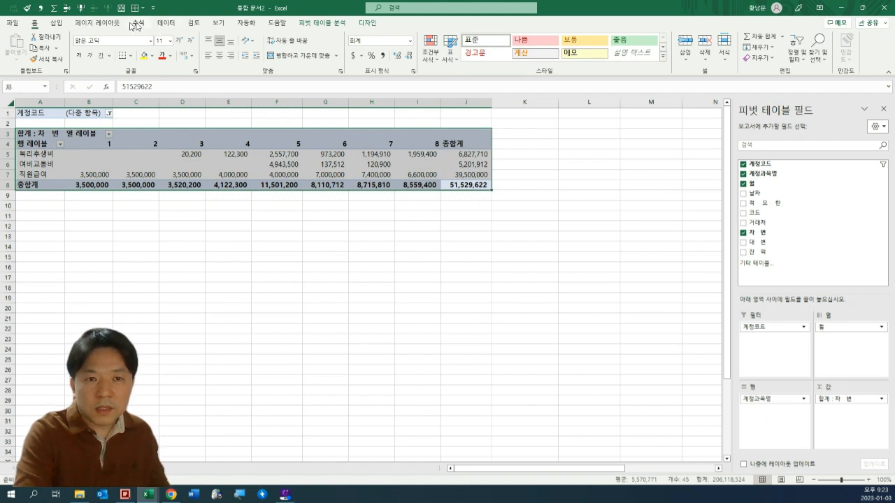
# Leave the pivot table and go to the sheet with the merged account ledger list.
pyautogui.moveTo(477, 217); pyautogui.dragTo(138, 263)
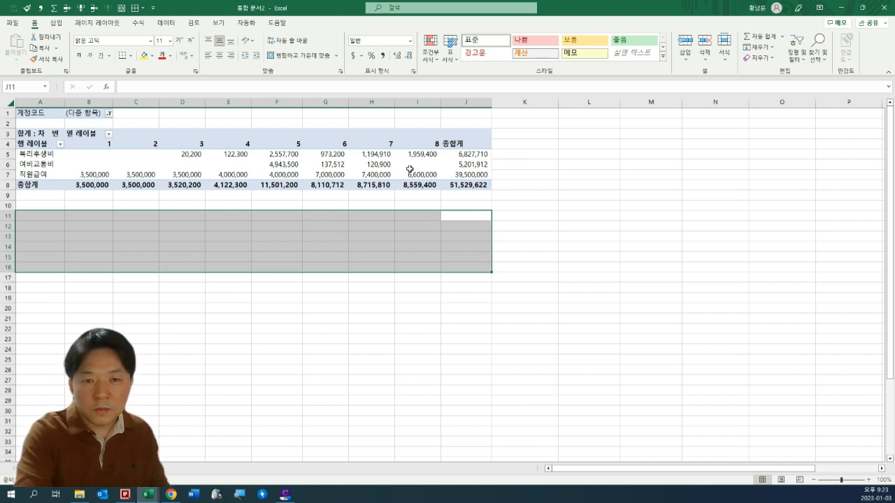
pyautogui.click(456, 226)
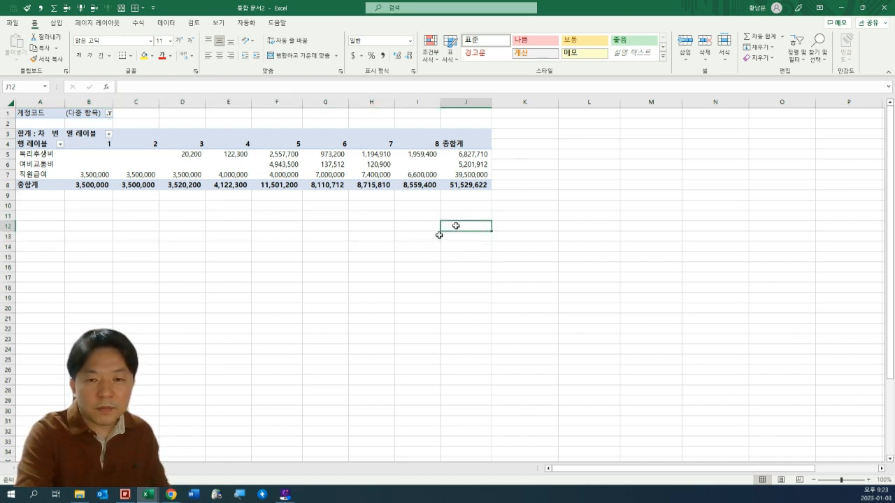
pyautogui.click(387, 217)
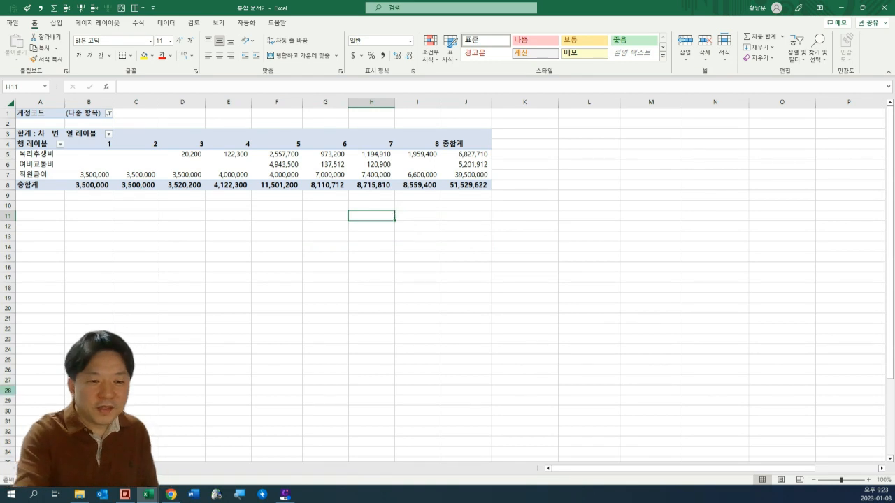
pyautogui.hotkey('ctrl', 'pagedown')
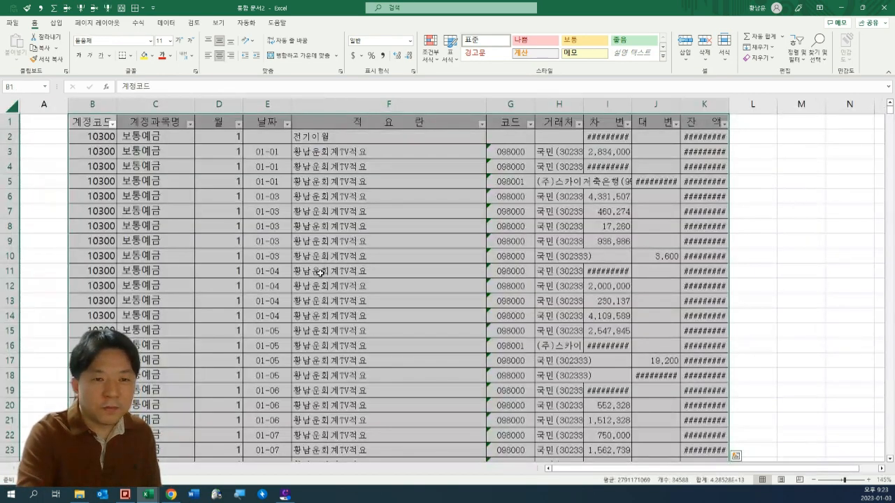